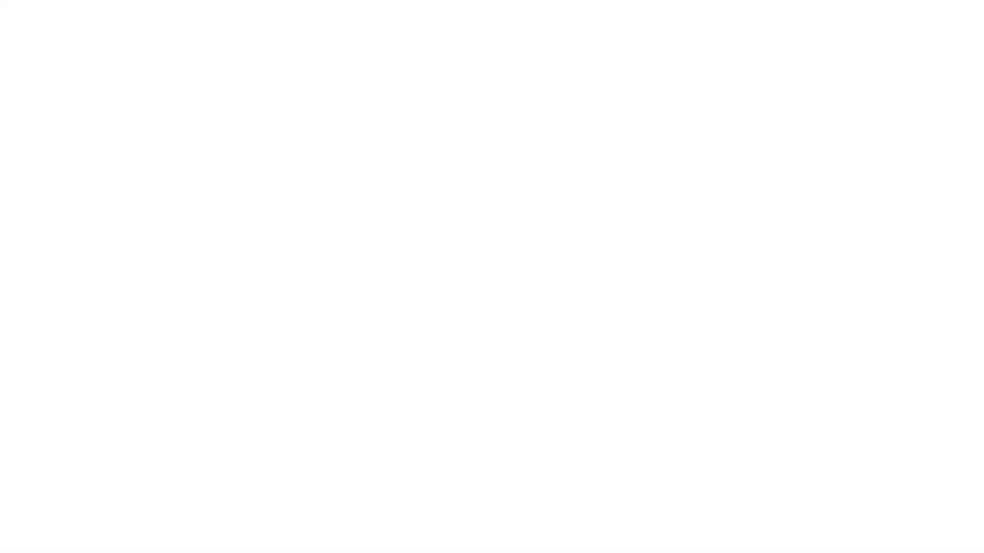
# - Draw an oval circle and centre it on the slide
pyautogui.click(106, 26)
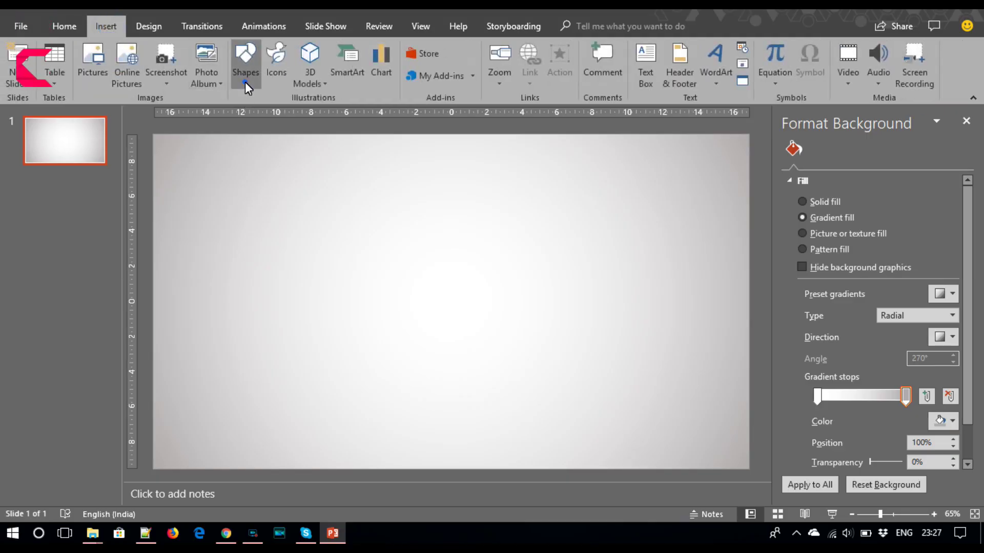
pyautogui.click(246, 62)
pyautogui.click(311, 117)
pyautogui.moveTo(334, 214); pyautogui.dragTo(545, 383)
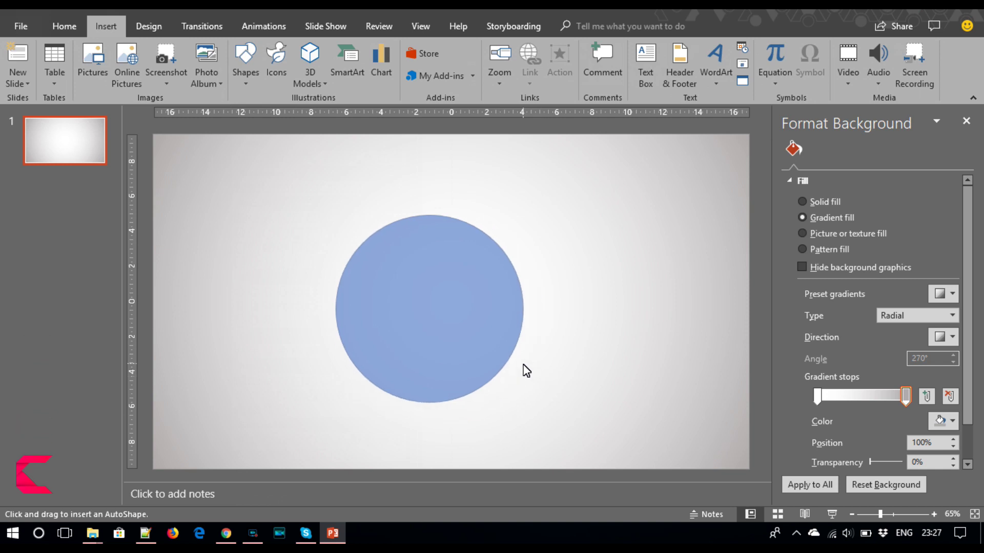
pyautogui.moveTo(544, 384); pyautogui.dragTo(523, 369)
pyautogui.moveTo(427, 325); pyautogui.dragTo(449, 317)
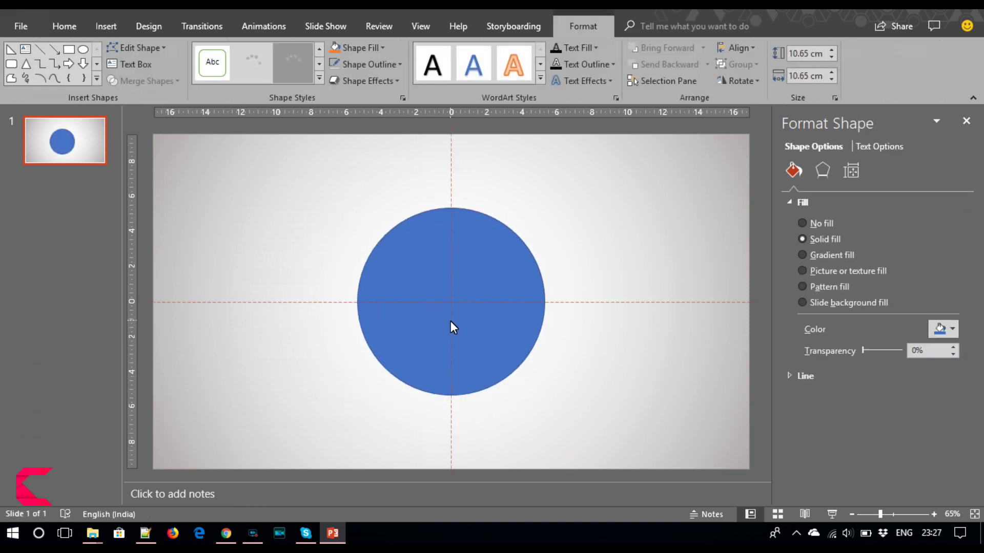
# - Thicken the circle's outline to 14.25 pt
pyautogui.click(835, 380)
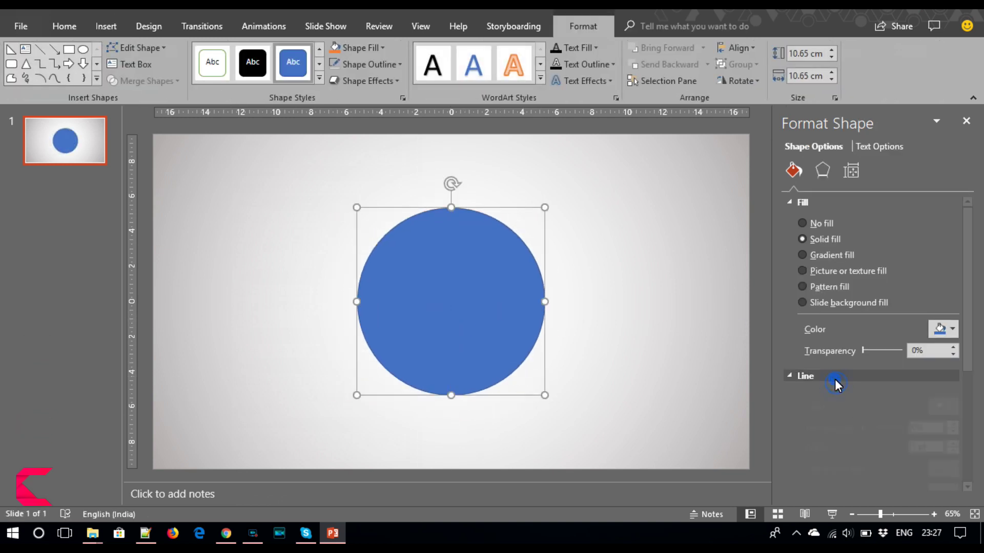
pyautogui.moveTo(970, 345); pyautogui.dragTo(972, 397)
pyautogui.click(955, 397)
pyautogui.click(955, 397)
pyautogui.click(955, 396)
pyautogui.click(955, 397)
pyautogui.click(955, 397)
pyautogui.click(955, 397)
pyautogui.click(955, 397)
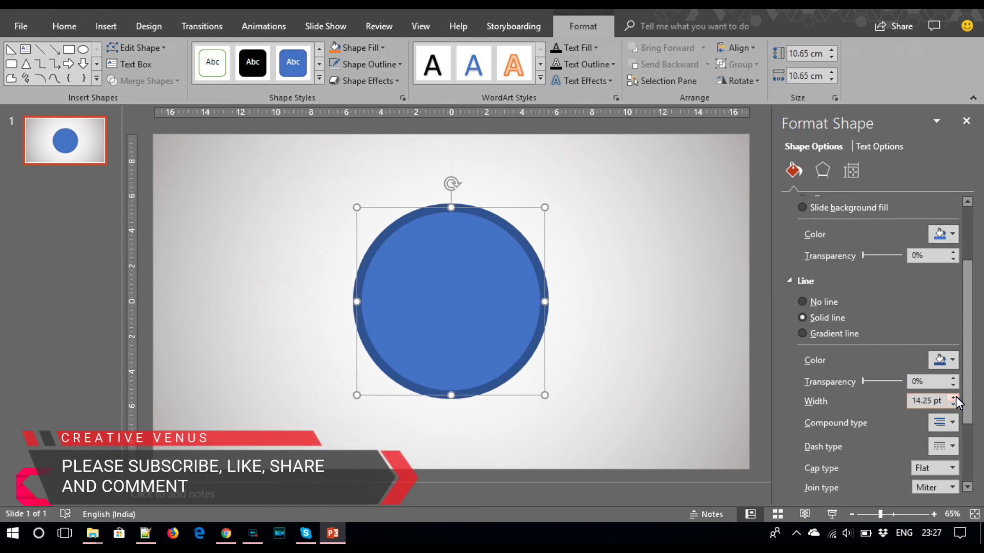
pyautogui.click(955, 397)
pyautogui.click(954, 396)
pyautogui.click(955, 397)
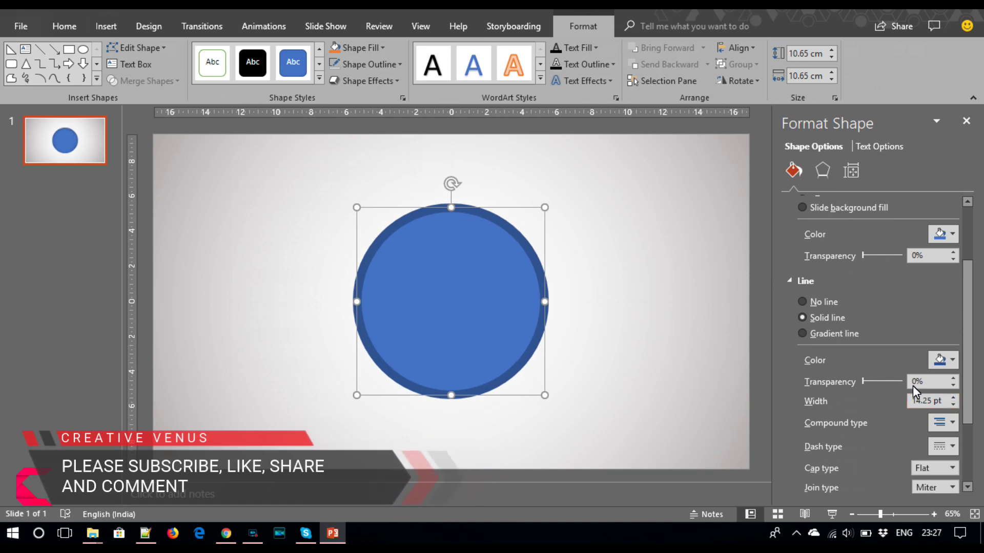
# - Make the outline a gradient line with a white start stop and grey end stop
pyautogui.click(828, 334)
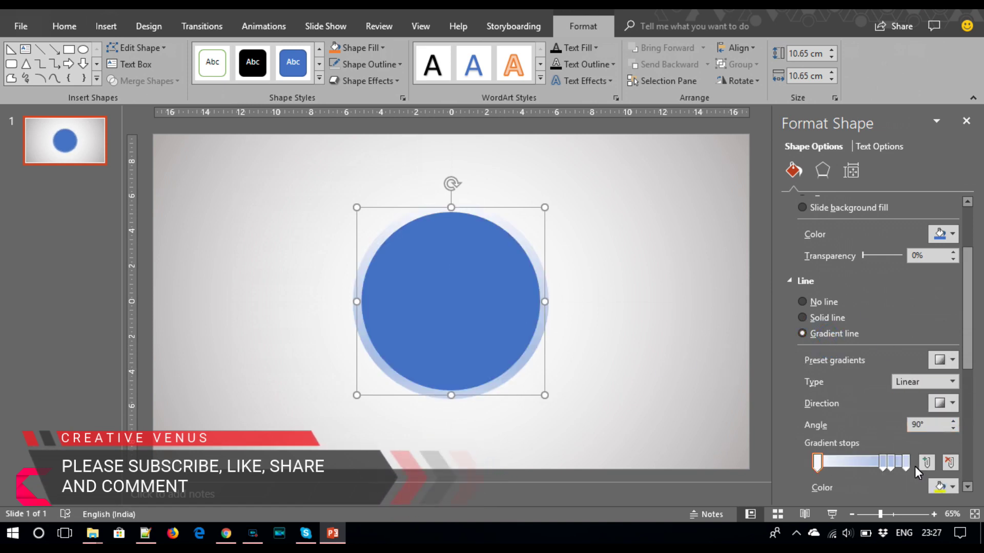
pyautogui.click(949, 464)
pyautogui.moveTo(884, 461); pyautogui.dragTo(703, 450)
pyautogui.click(943, 484)
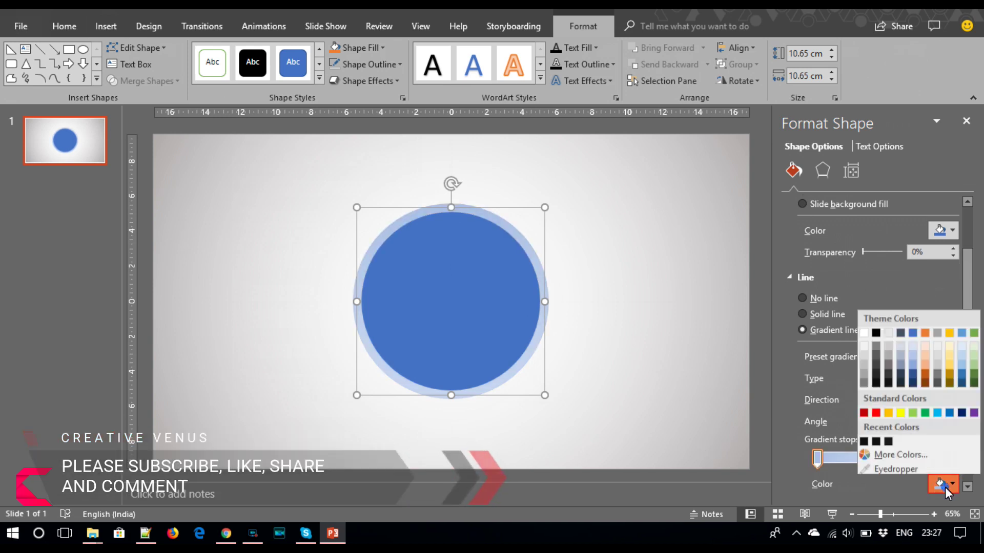
pyautogui.click(864, 333)
pyautogui.click(905, 459)
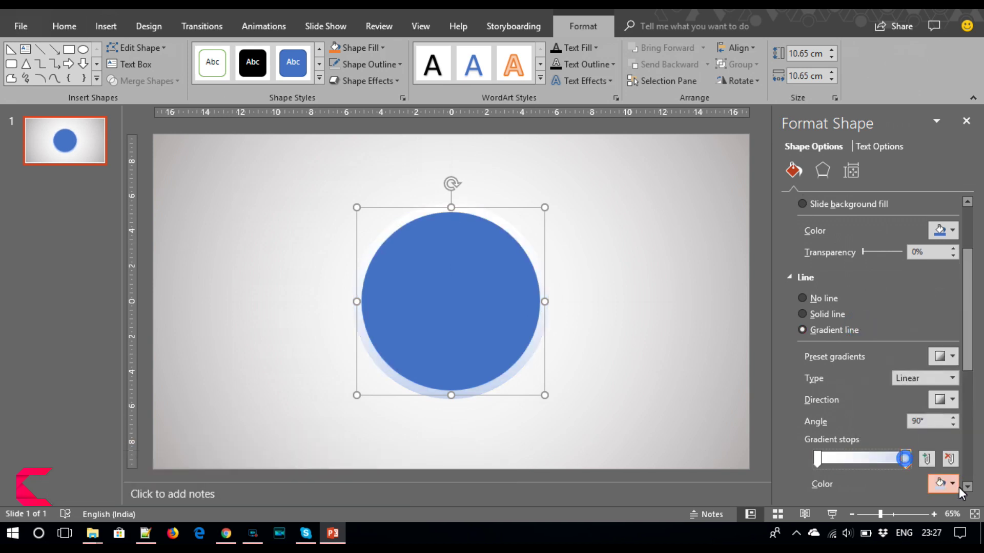
pyautogui.click(943, 485)
pyautogui.click(862, 368)
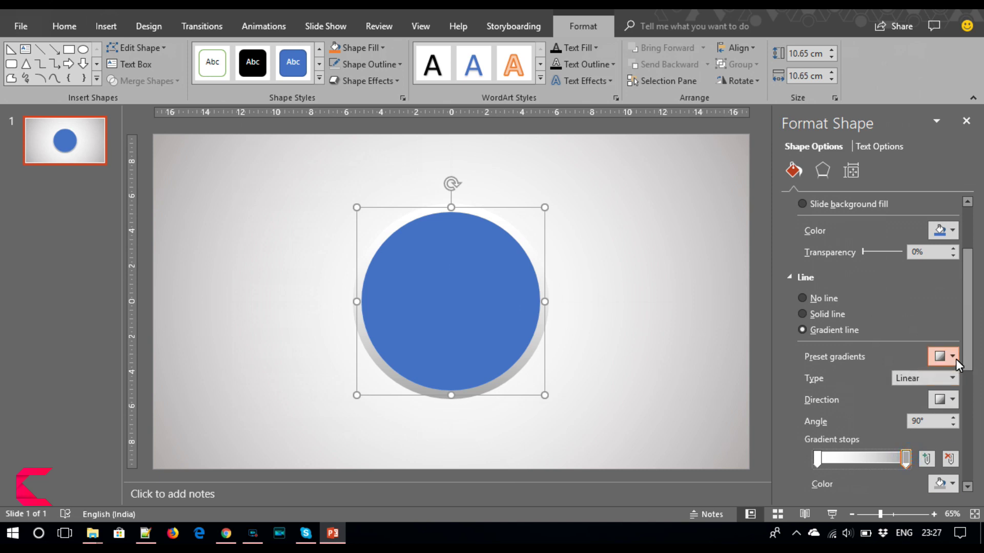
pyautogui.moveTo(967, 359); pyautogui.dragTo(968, 392)
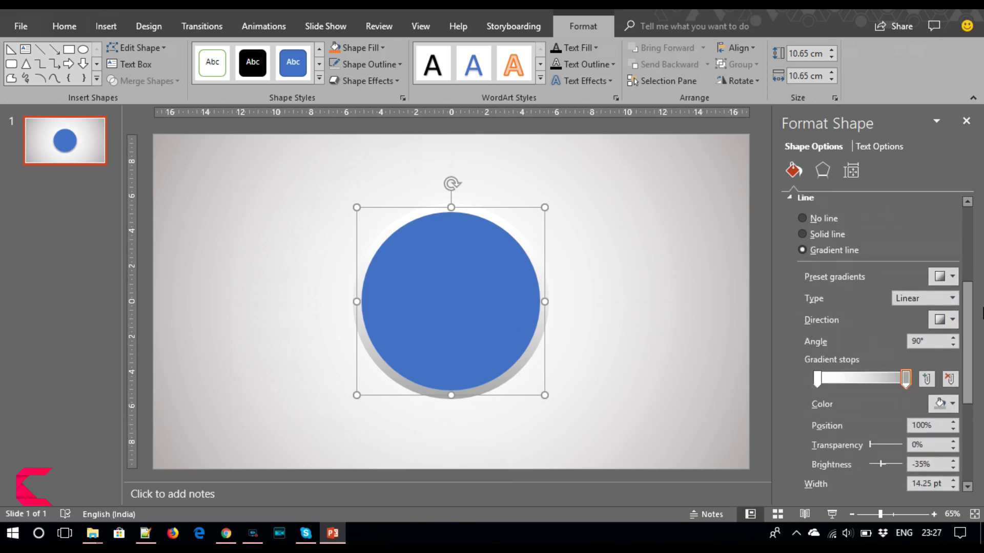
pyautogui.moveTo(967, 327); pyautogui.dragTo(967, 261)
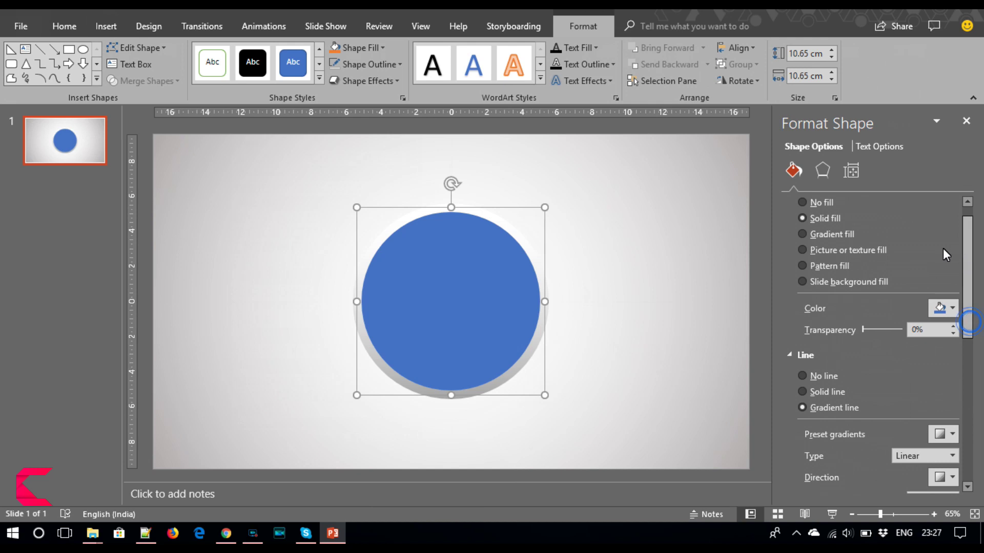
# - Fill the circle with a gradient at a 270° direction
pyautogui.click(826, 235)
pyautogui.click(944, 351)
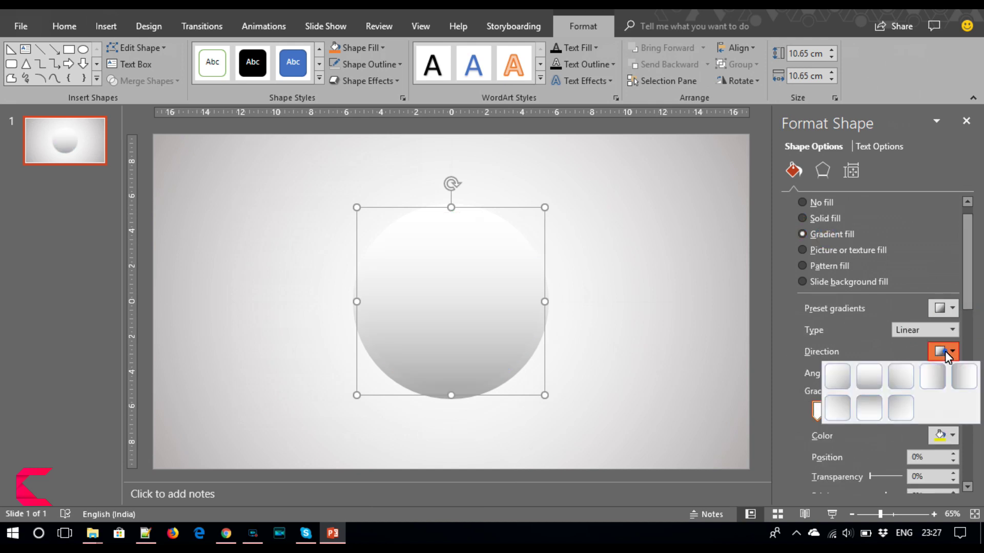
pyautogui.click(874, 409)
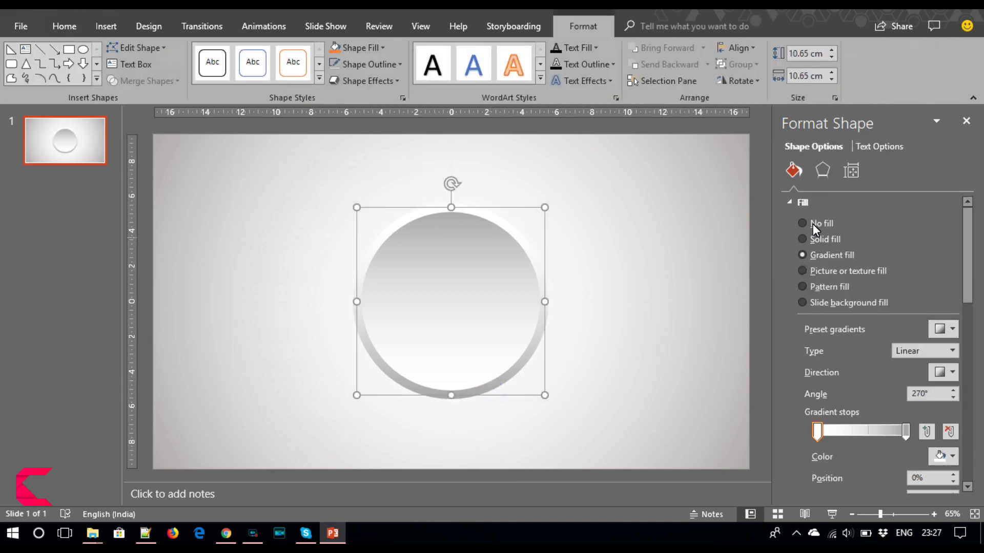
# - Apply an Offset Bottom outer shadow to the circle
pyautogui.click(822, 171)
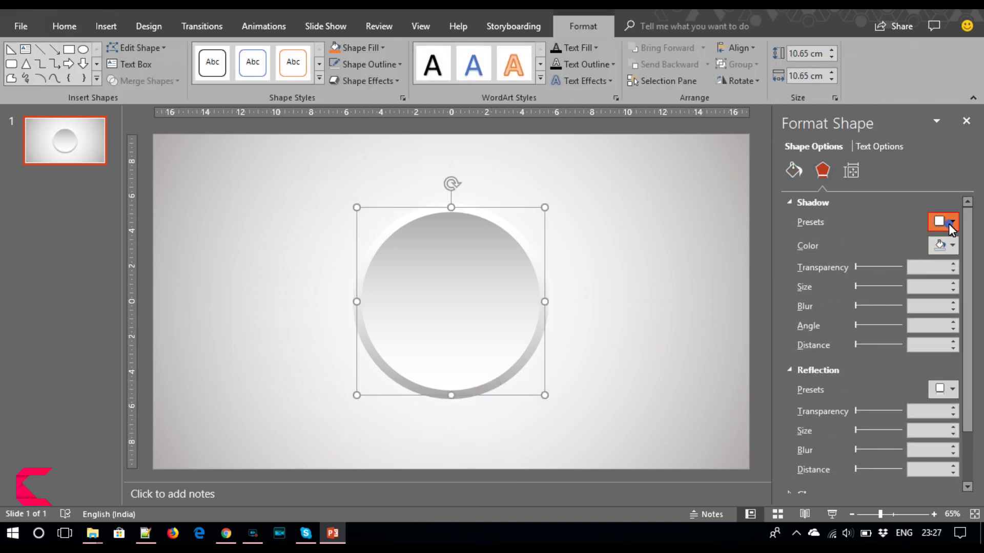
pyautogui.click(949, 223)
pyautogui.click(866, 322)
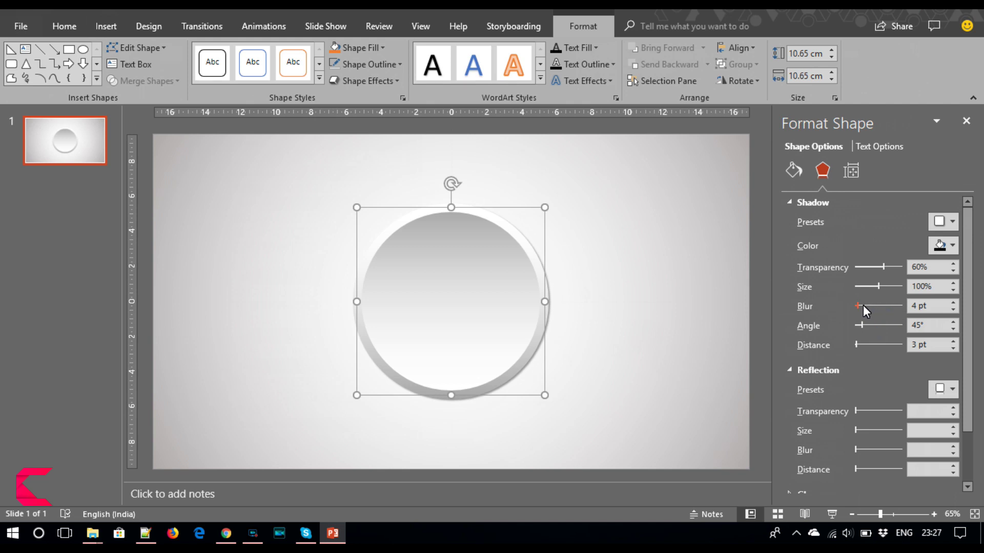
pyautogui.moveTo(858, 305); pyautogui.dragTo(868, 308)
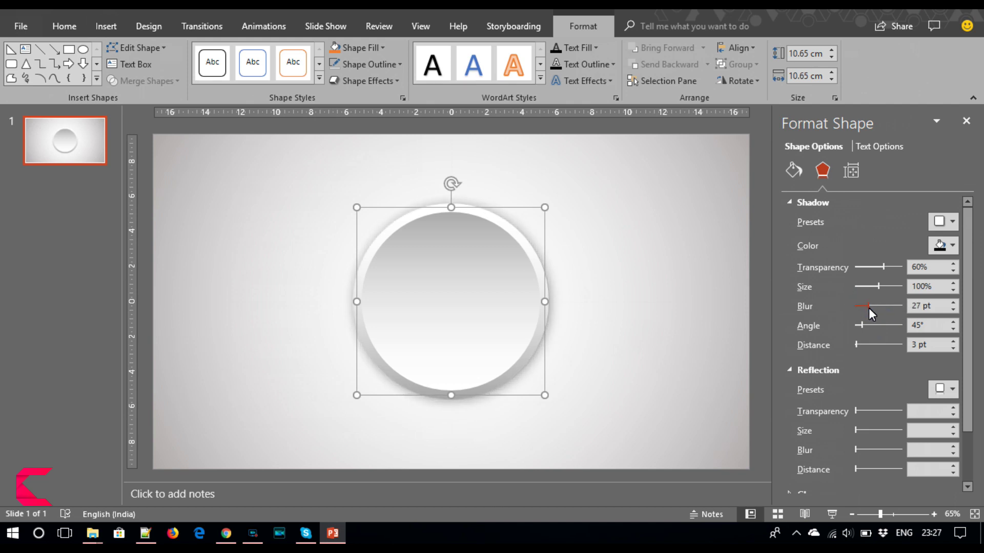
pyautogui.click(948, 222)
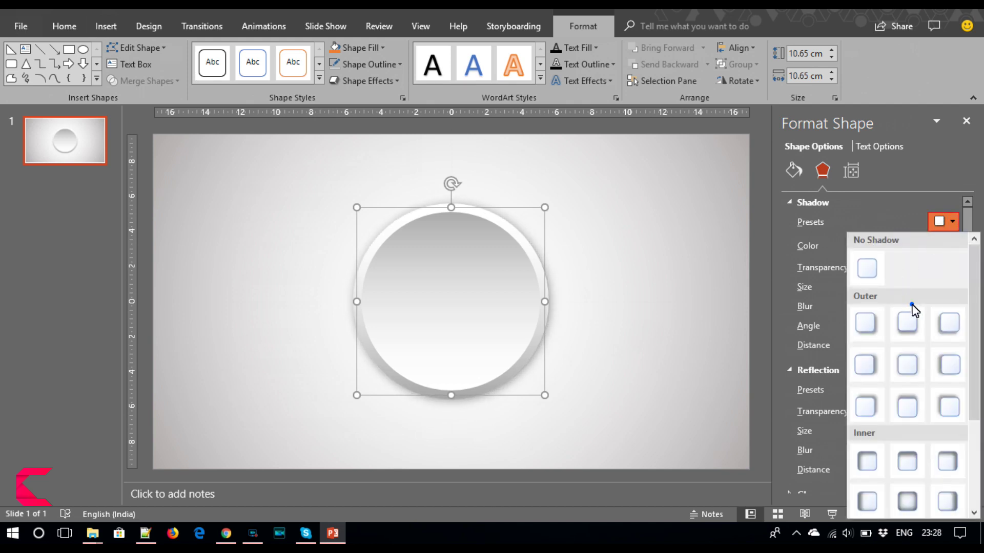
pyautogui.click(912, 328)
pyautogui.moveTo(858, 305); pyautogui.dragTo(866, 309)
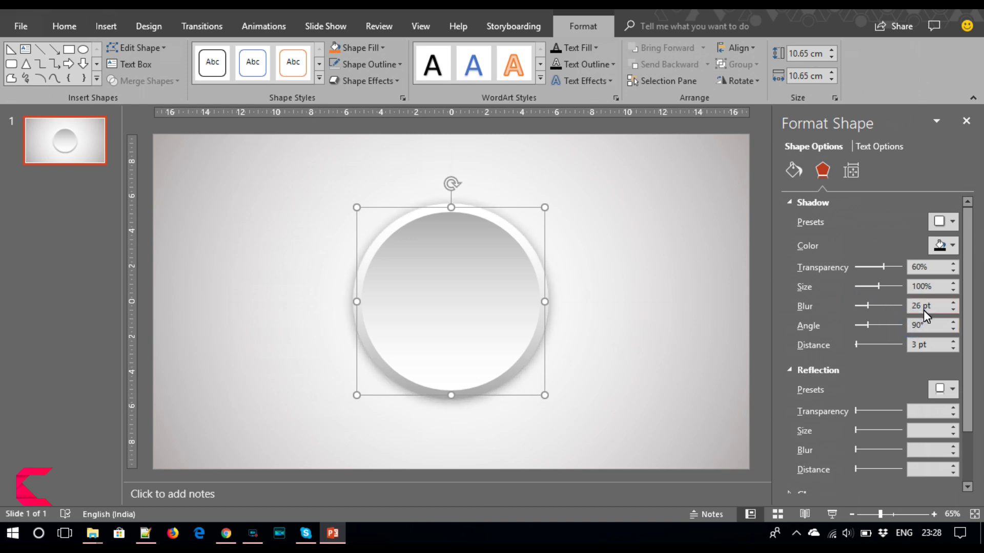
# - Tune the shadow to 20 pt blur, 102% size and about 12 pt distance
pyautogui.click(951, 309)
pyautogui.click(954, 341)
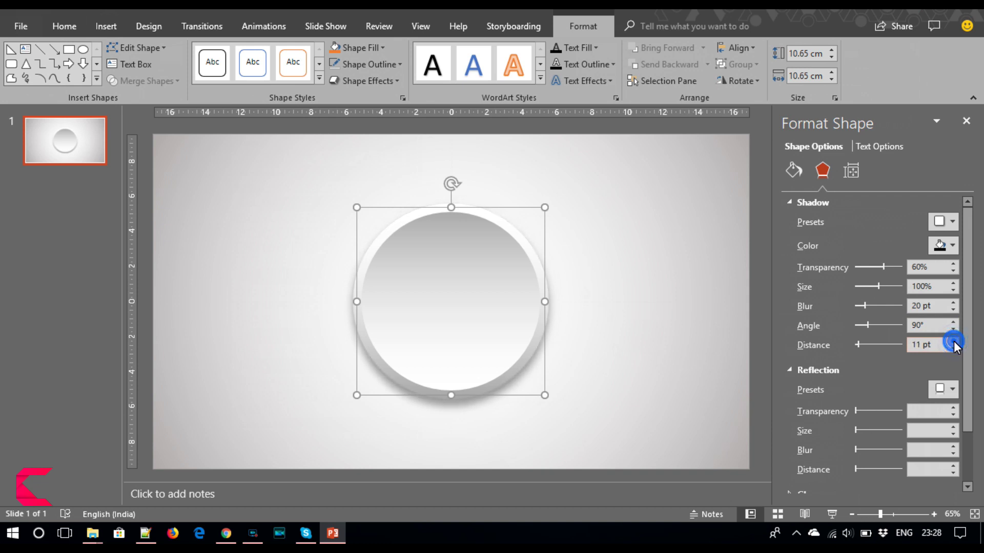
pyautogui.click(953, 349)
pyautogui.click(953, 348)
pyautogui.click(952, 283)
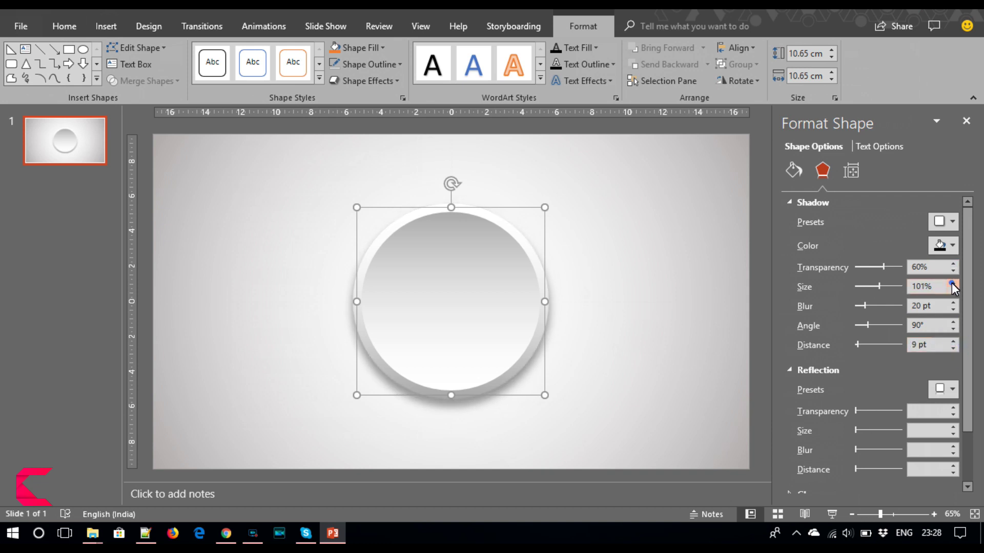
pyautogui.click(952, 283)
pyautogui.click(951, 282)
pyautogui.click(952, 283)
pyautogui.click(951, 290)
pyautogui.click(952, 290)
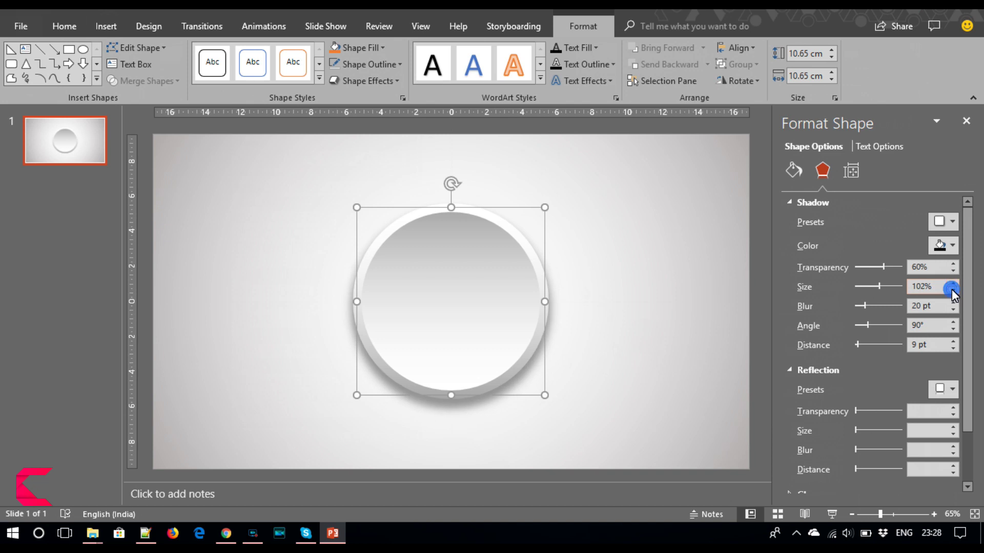
pyautogui.click(954, 342)
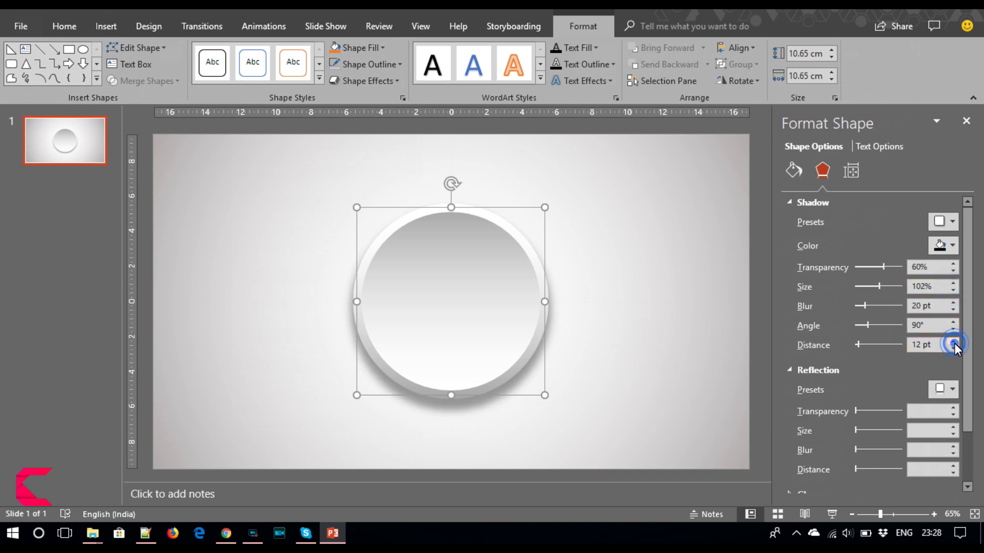
pyautogui.click(698, 381)
pyautogui.click(435, 327)
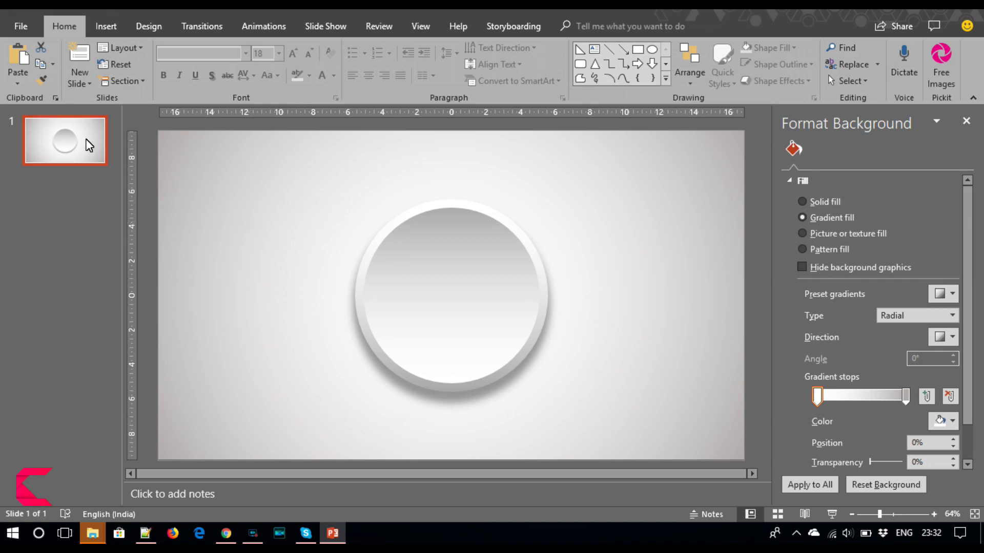
# - Add a new blank slide with Ctrl+M and draw a large centred circle on it
pyautogui.hotkey('ctrl', 'm')
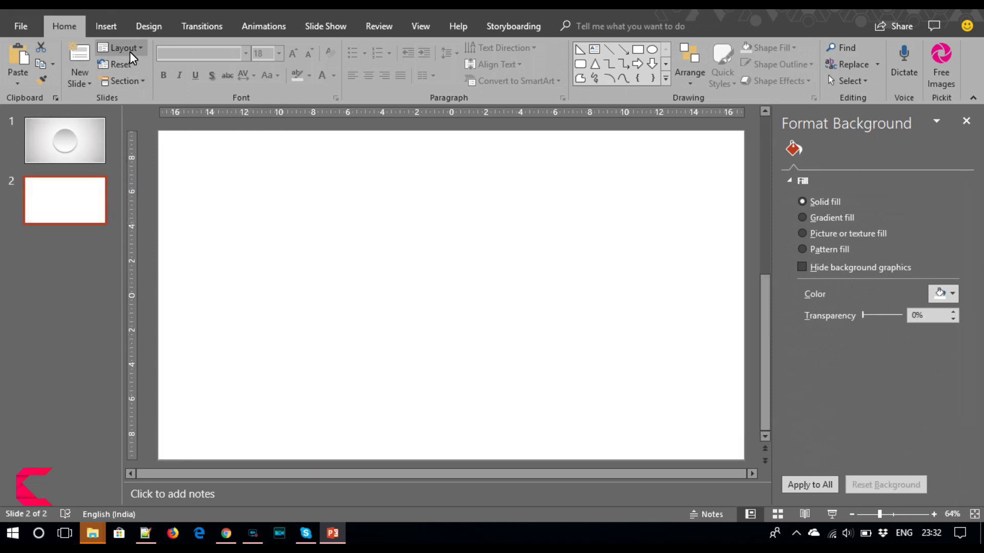
pyautogui.click(106, 26)
pyautogui.click(251, 77)
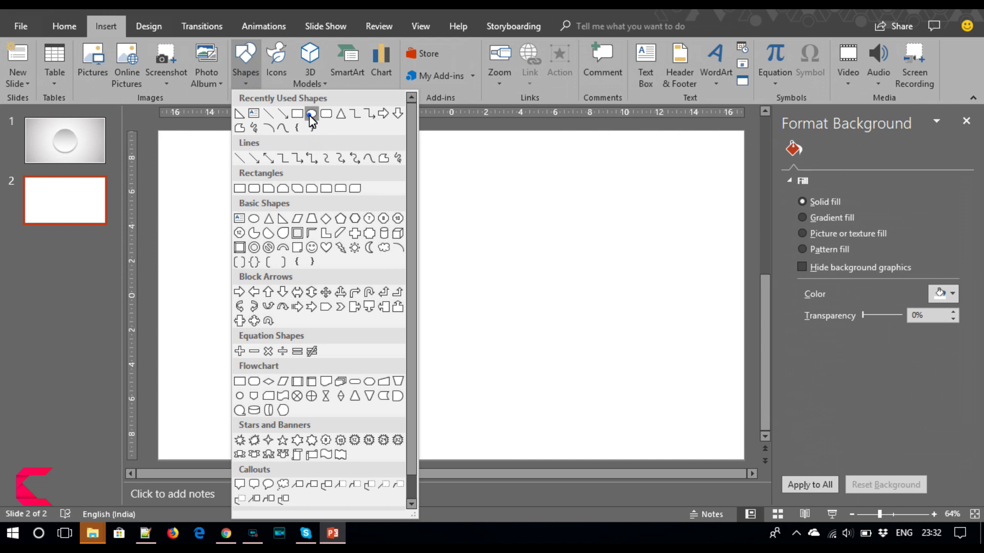
pyautogui.click(311, 114)
pyautogui.moveTo(383, 207)
pyautogui.mouseDown()
pyautogui.moveTo(529, 342)
pyautogui.moveTo(514, 325)
pyautogui.mouseUp()
pyautogui.moveTo(389, 215)
pyautogui.mouseDown()
pyautogui.moveTo(448, 310)
pyautogui.moveTo(462, 308)
pyautogui.mouseUp()
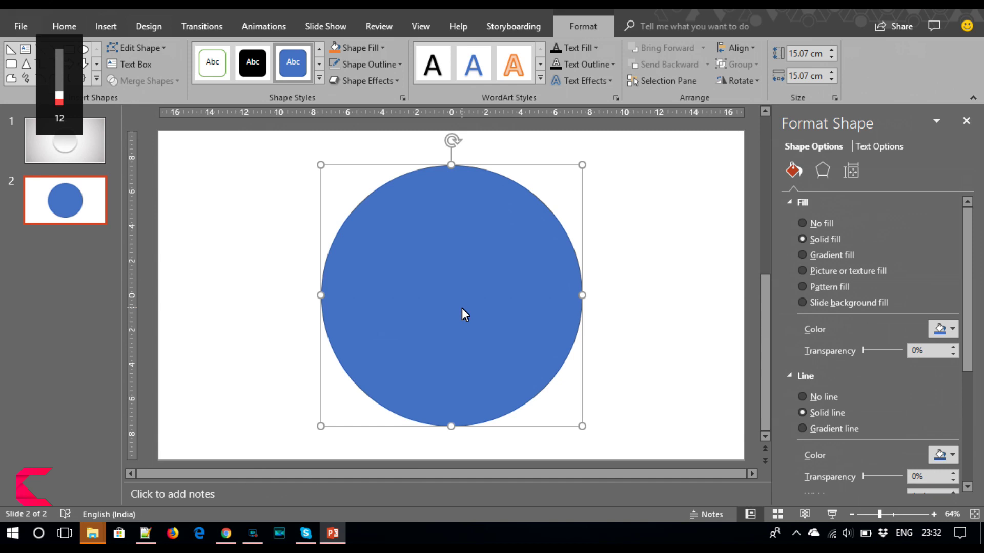
# - Remove the circle's outline
pyautogui.click(335, 67)
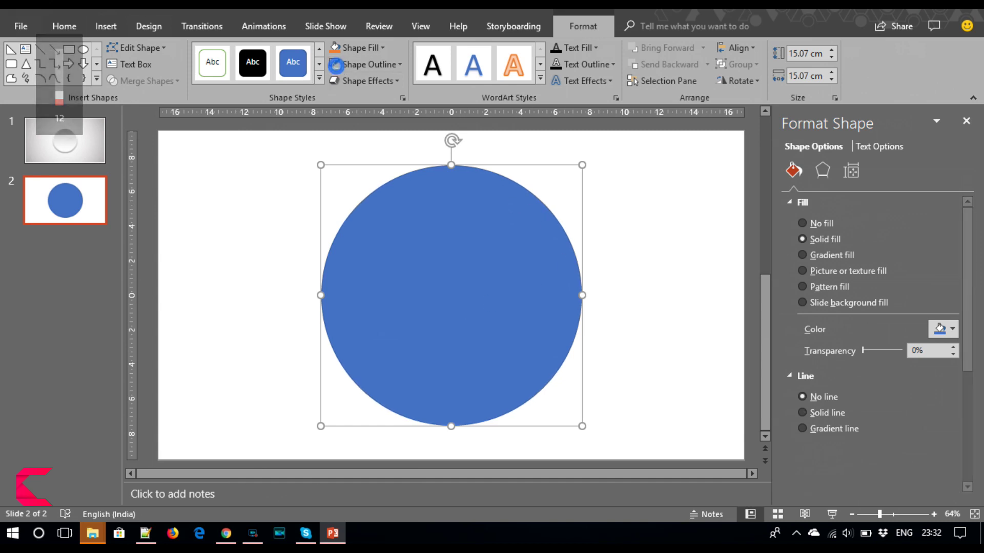
pyautogui.click(109, 25)
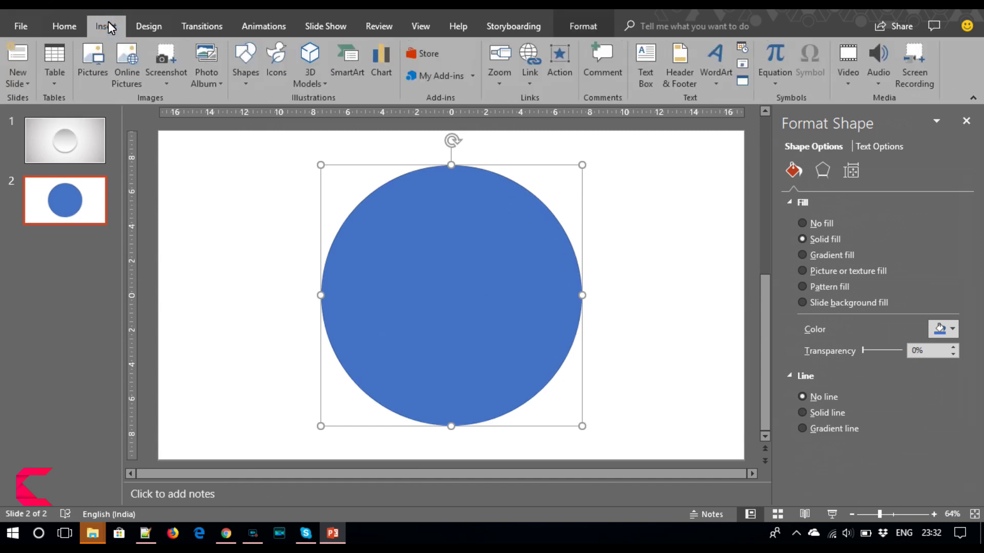
pyautogui.click(246, 71)
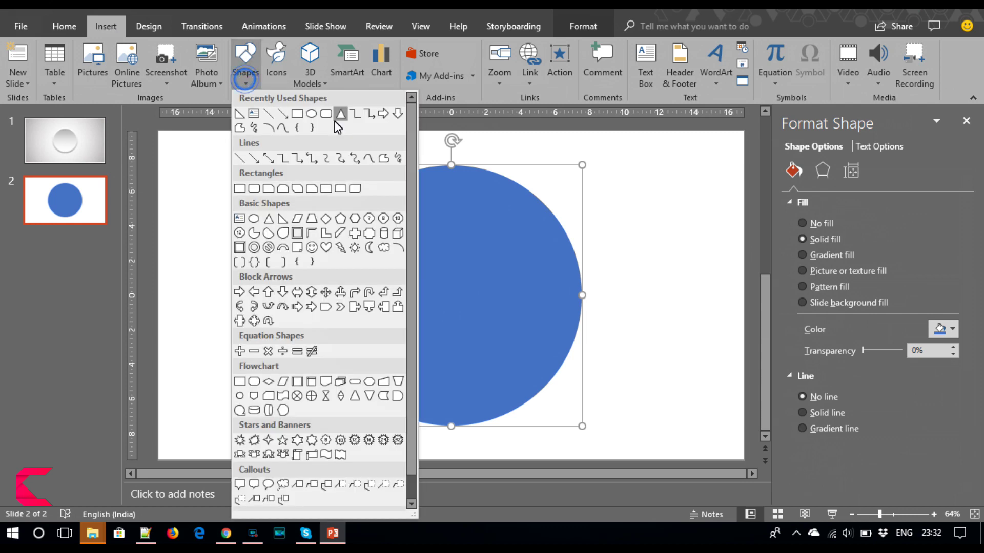
# - Draw a thin outline-free vertical bar through the centre and a horizontal copy rotated 90°
pyautogui.click(334, 128)
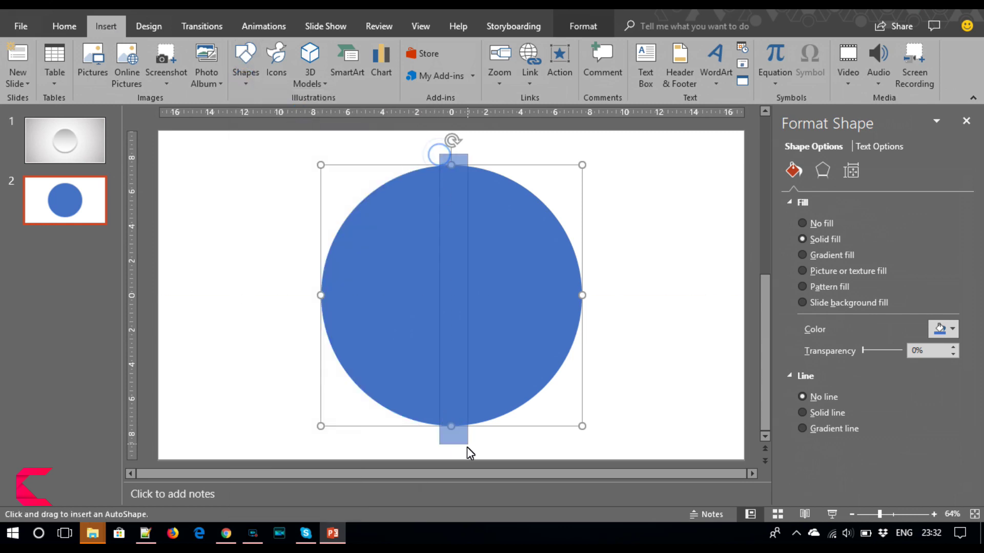
pyautogui.moveTo(445, 398)
pyautogui.mouseDown()
pyautogui.moveTo(457, 453)
pyautogui.moveTo(447, 441)
pyautogui.mouseUp()
pyautogui.click(334, 70)
pyautogui.hotkey('ctrl', 'd')
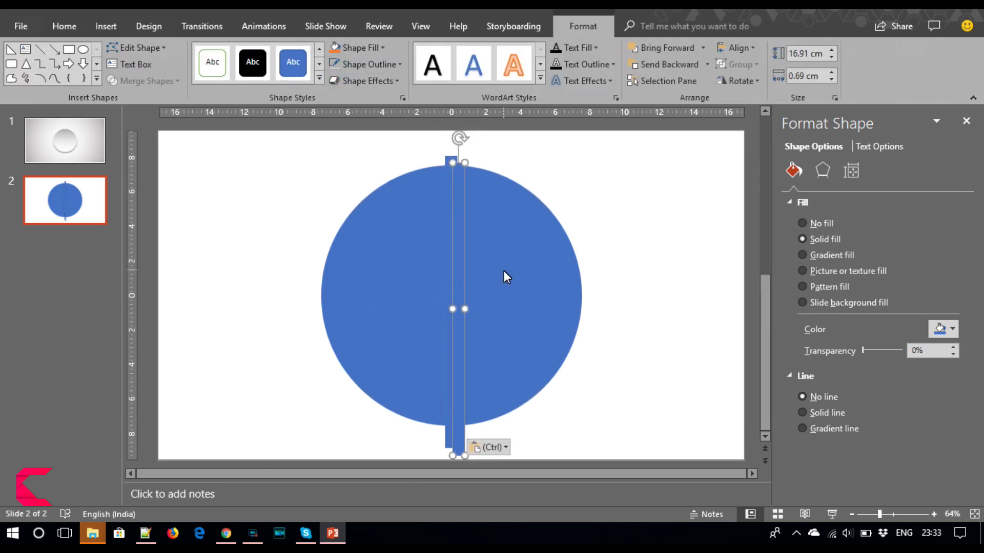
pyautogui.click(742, 80)
pyautogui.click(756, 118)
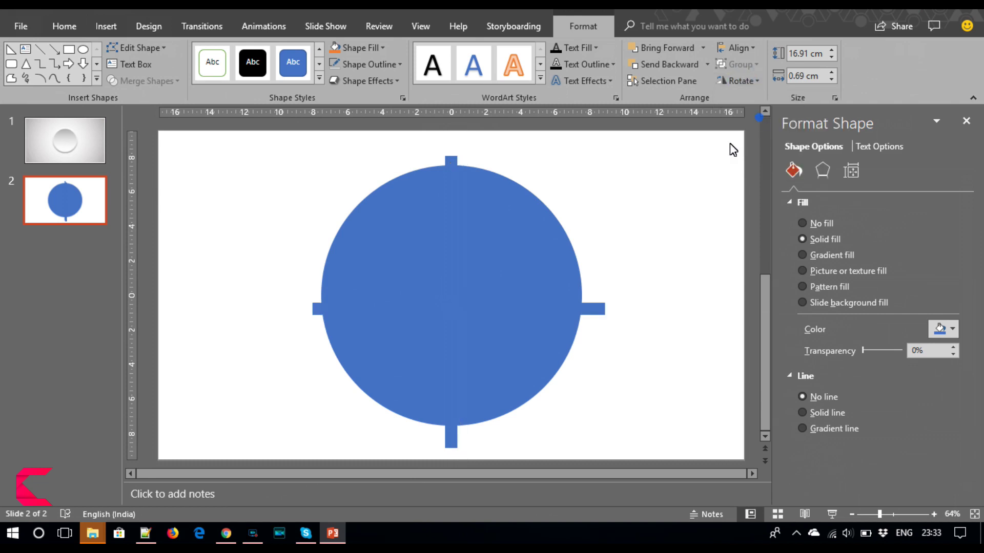
pyautogui.moveTo(571, 308); pyautogui.dragTo(568, 296)
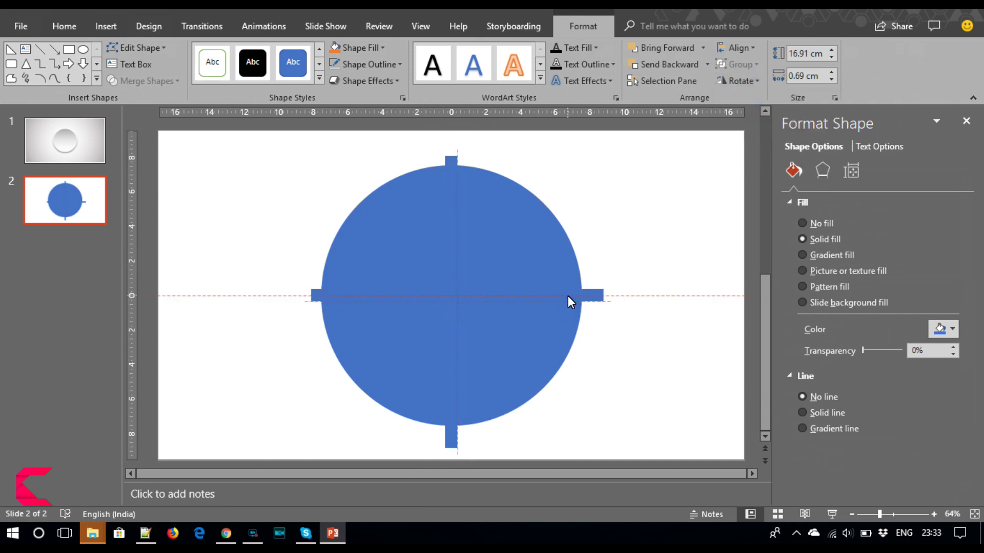
pyautogui.moveTo(568, 296); pyautogui.dragTo(567, 297)
# - Subtract both bars from the circle to split it into four quarters
pyautogui.click(523, 348)
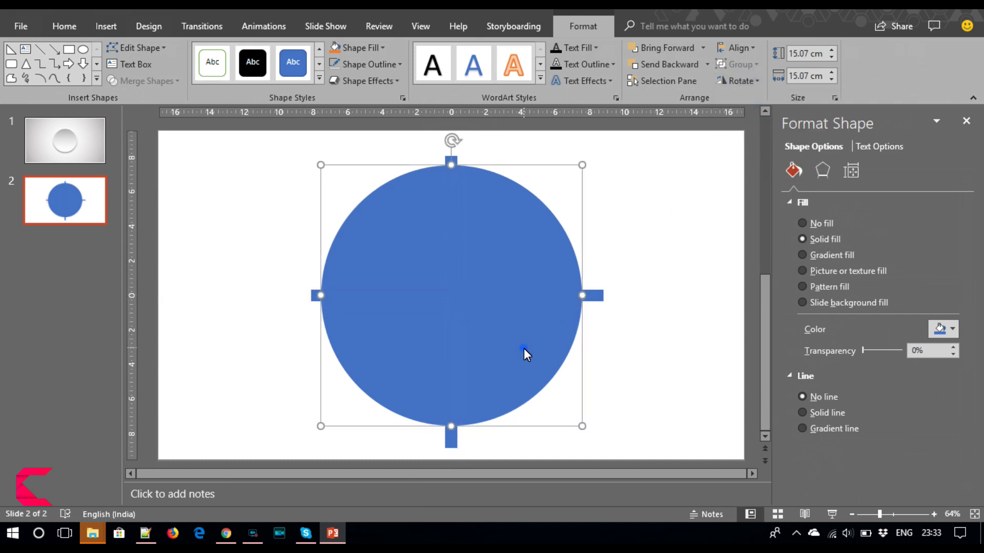
pyautogui.keyDown('shift'); pyautogui.click(603, 297); pyautogui.keyUp('shift')
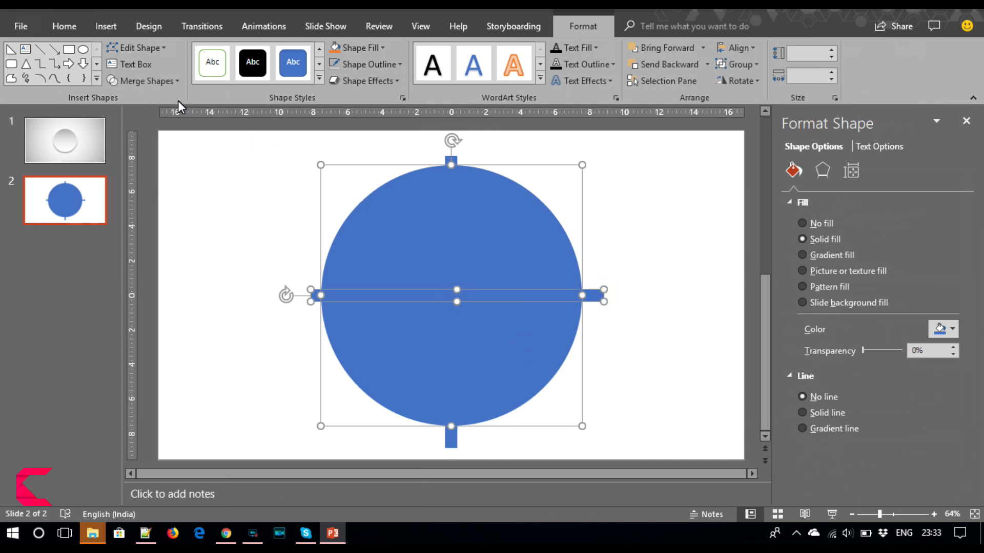
pyautogui.click(144, 81)
pyautogui.click(145, 168)
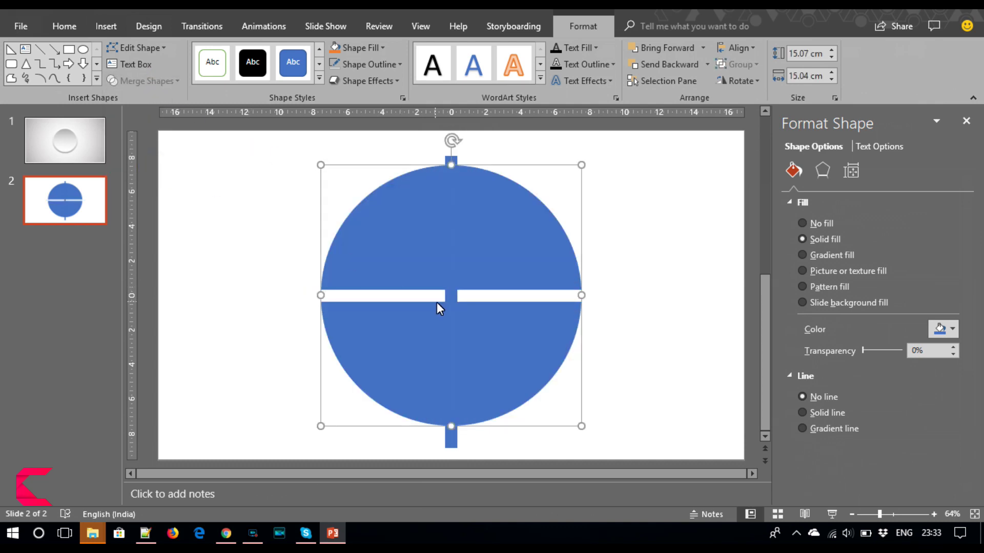
pyautogui.keyDown('shift'); pyautogui.click(453, 304); pyautogui.keyUp('shift')
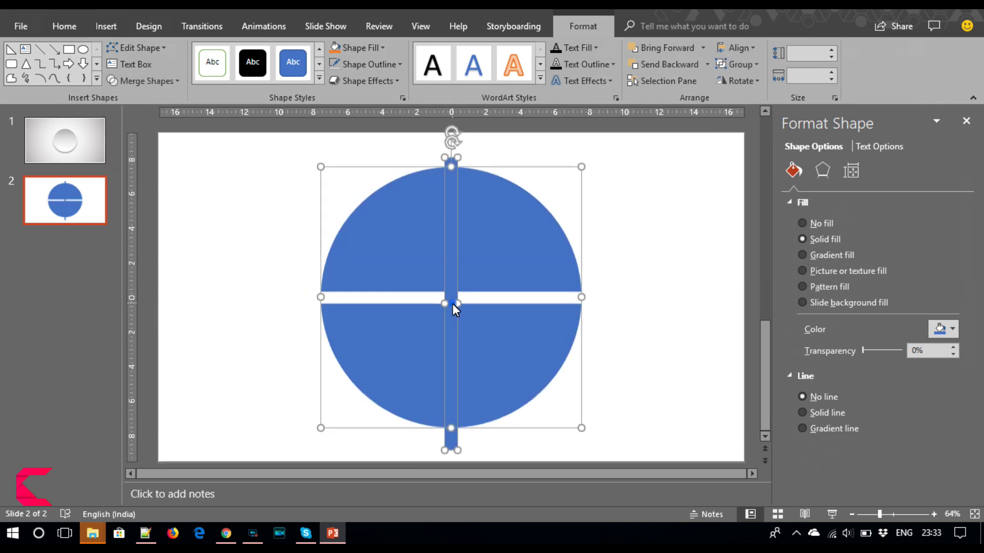
pyautogui.click(134, 82)
pyautogui.click(145, 168)
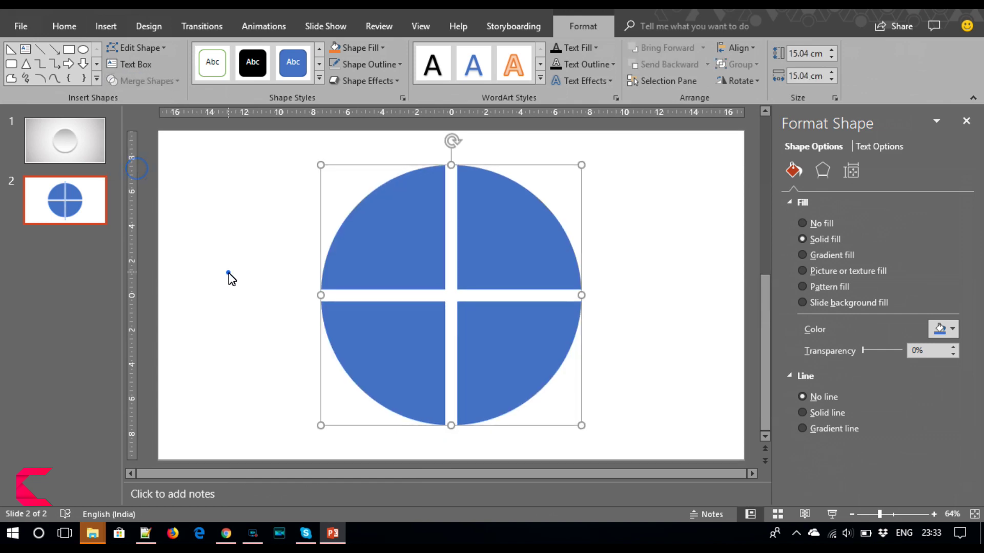
pyautogui.click(228, 276)
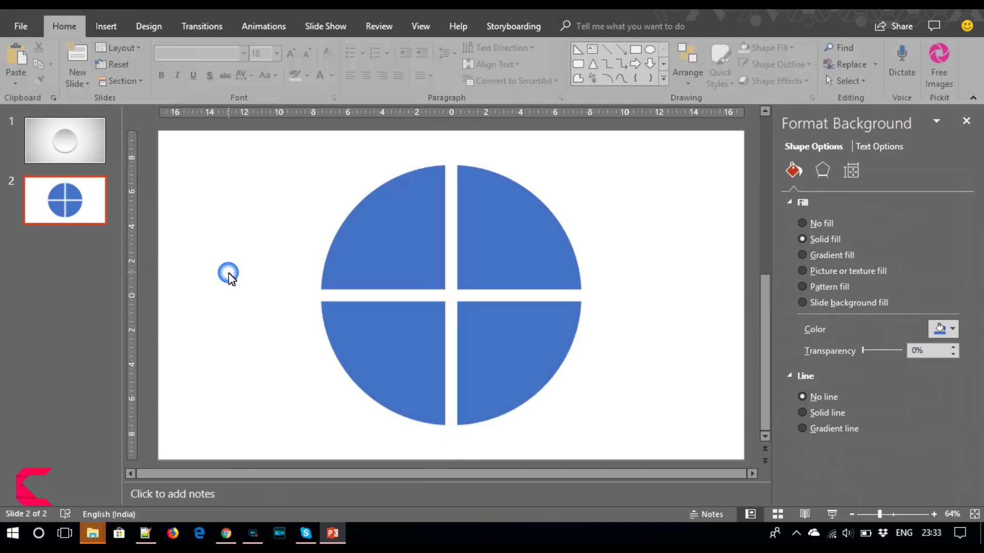
# - Duplicate slide 2 and draw a rectangle covering the circle's left half and the vertical gap
pyautogui.rightClick(42, 211)
pyautogui.click(96, 305)
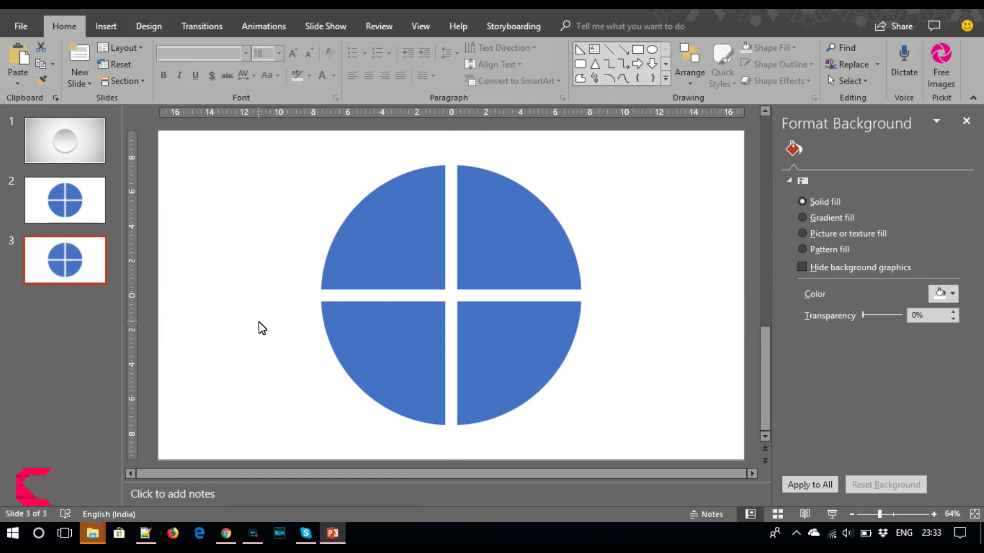
pyautogui.click(105, 26)
pyautogui.click(246, 77)
pyautogui.click(297, 113)
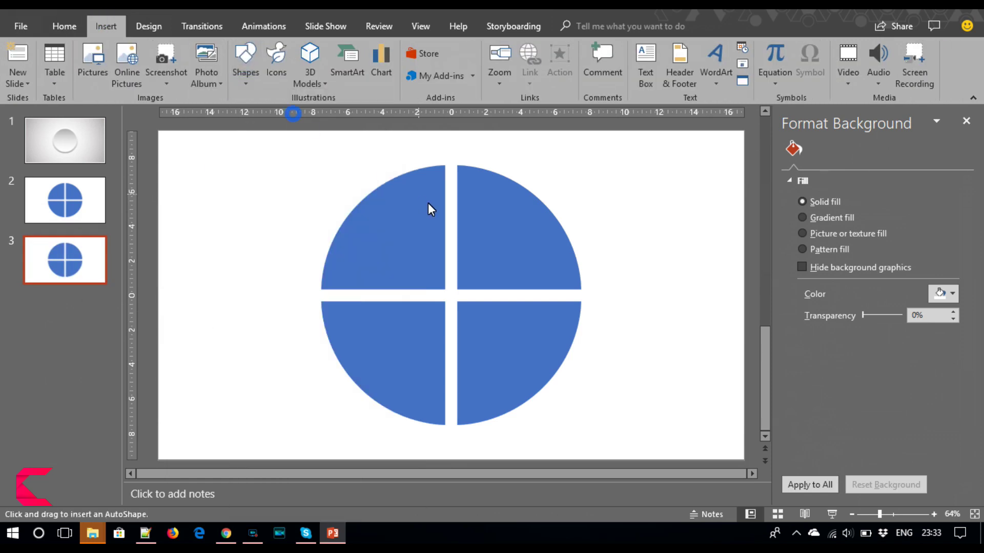
pyautogui.moveTo(309, 160); pyautogui.dragTo(458, 452)
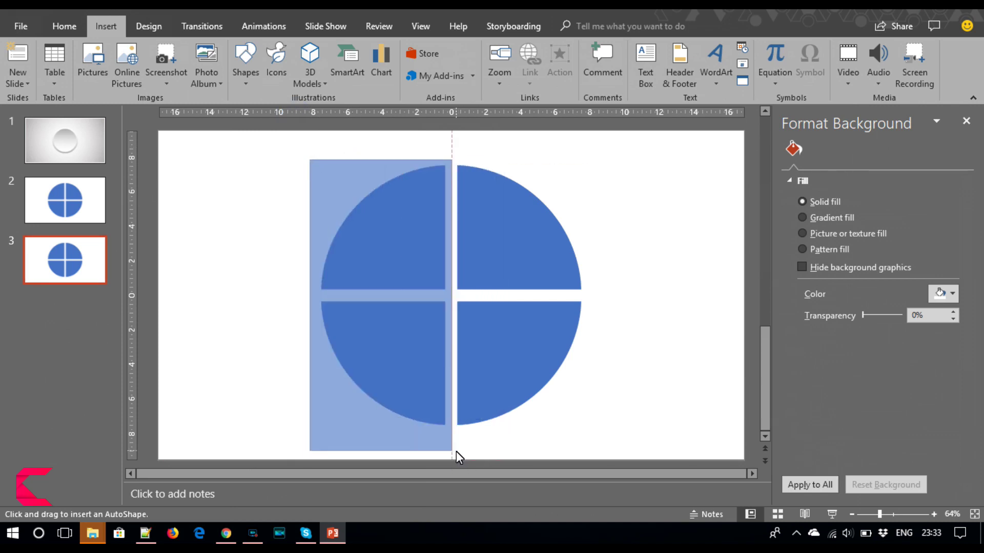
pyautogui.moveTo(457, 451); pyautogui.dragTo(451, 452)
pyautogui.moveTo(451, 308); pyautogui.dragTo(458, 309)
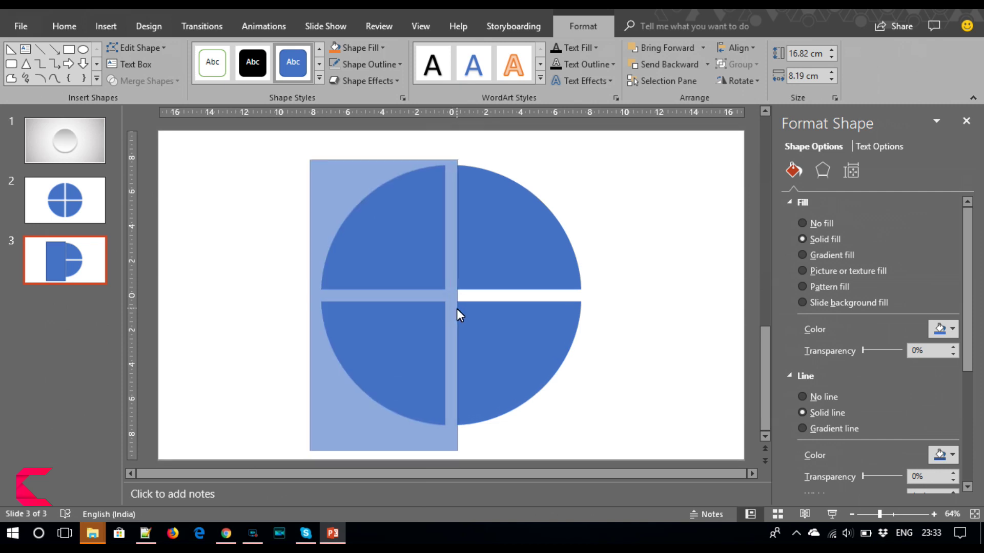
pyautogui.moveTo(458, 308); pyautogui.dragTo(456, 308)
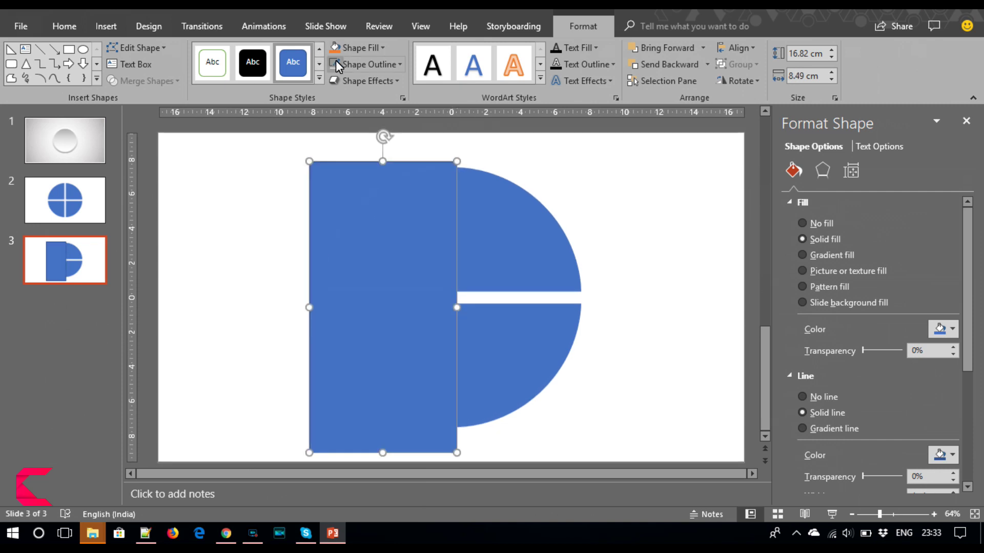
# - Subtract the rectangle from the quartered circle, leaving only its right half
pyautogui.click(620, 353)
pyautogui.click(490, 350)
pyautogui.click(423, 304)
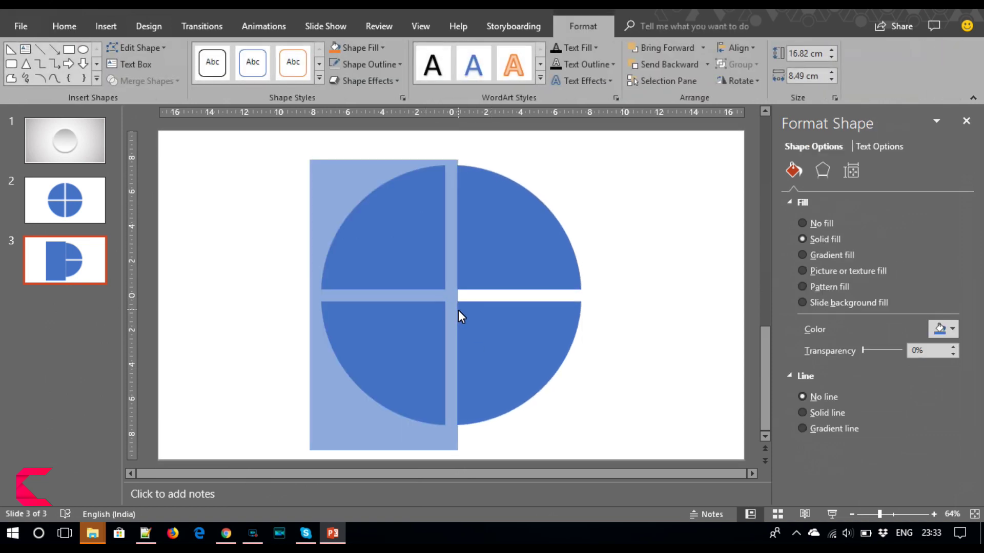
pyautogui.click(489, 330)
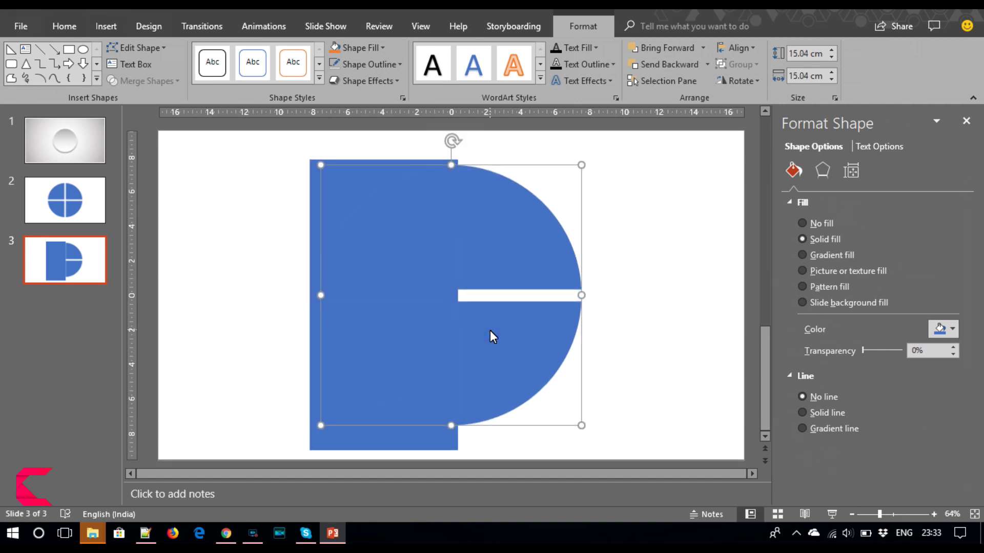
pyautogui.keyDown('shift'); pyautogui.click(374, 167); pyautogui.keyUp('shift')
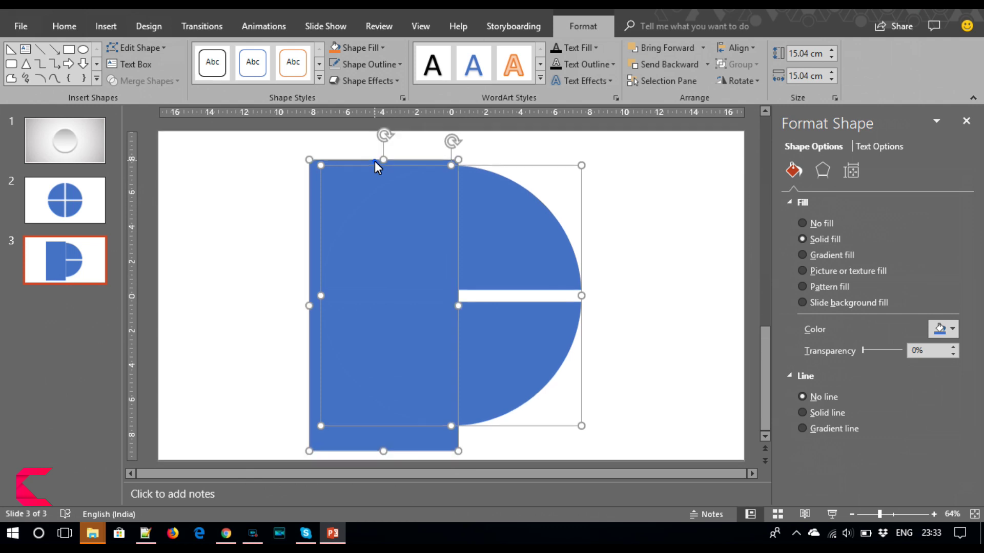
pyautogui.click(156, 86)
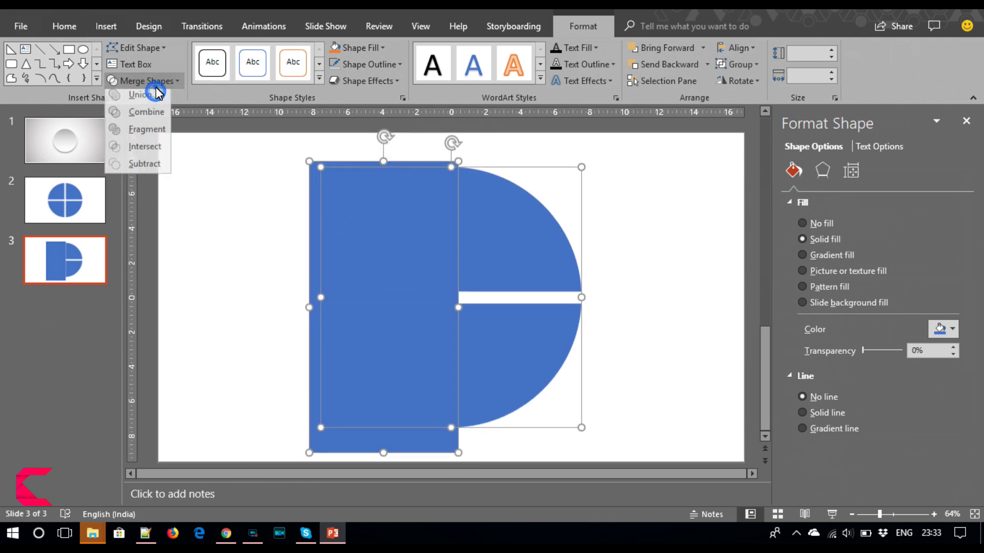
pyautogui.click(145, 168)
pyautogui.click(200, 253)
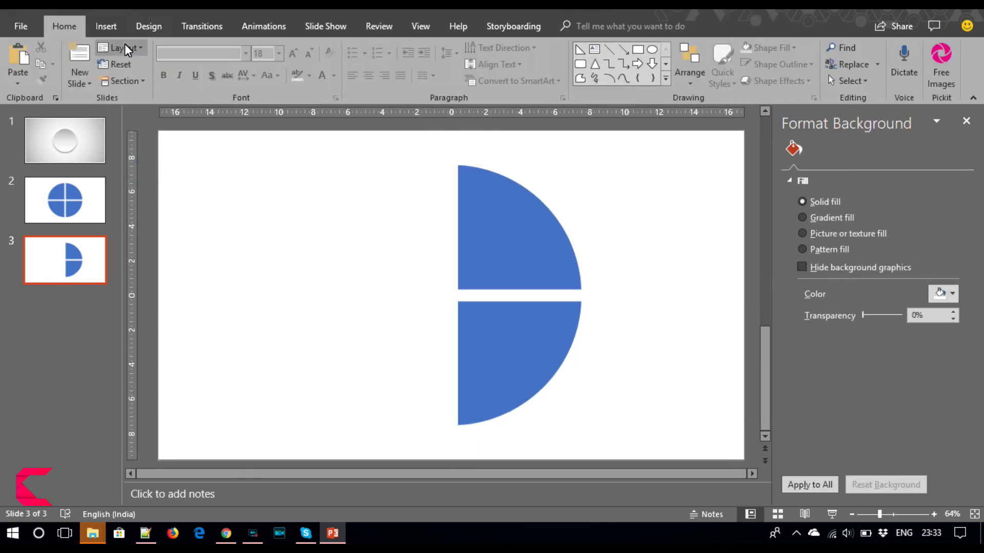
pyautogui.click(94, 24)
# - Draw an outline-free rectangle over the lower quarter, its top edge aligned with the gap
pyautogui.click(247, 85)
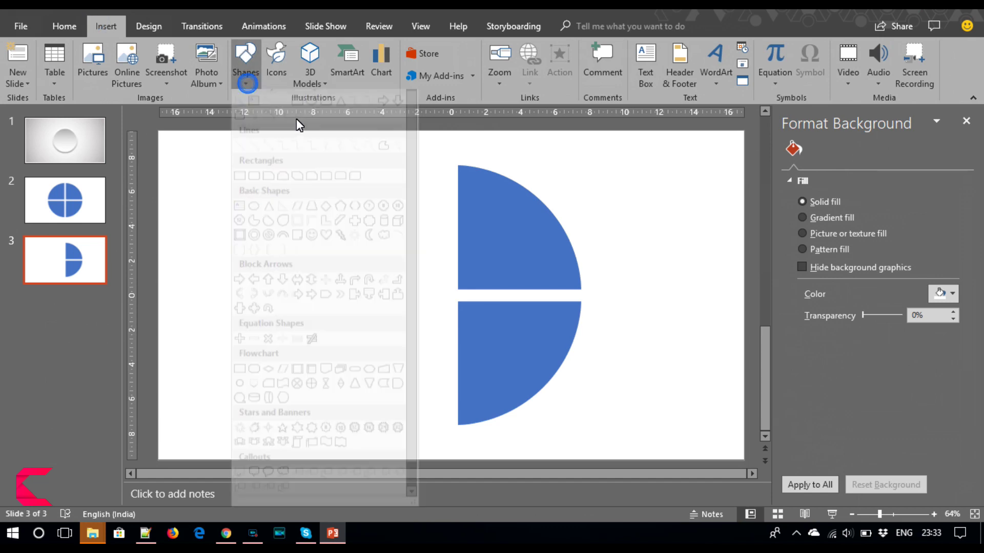
pyautogui.click(304, 114)
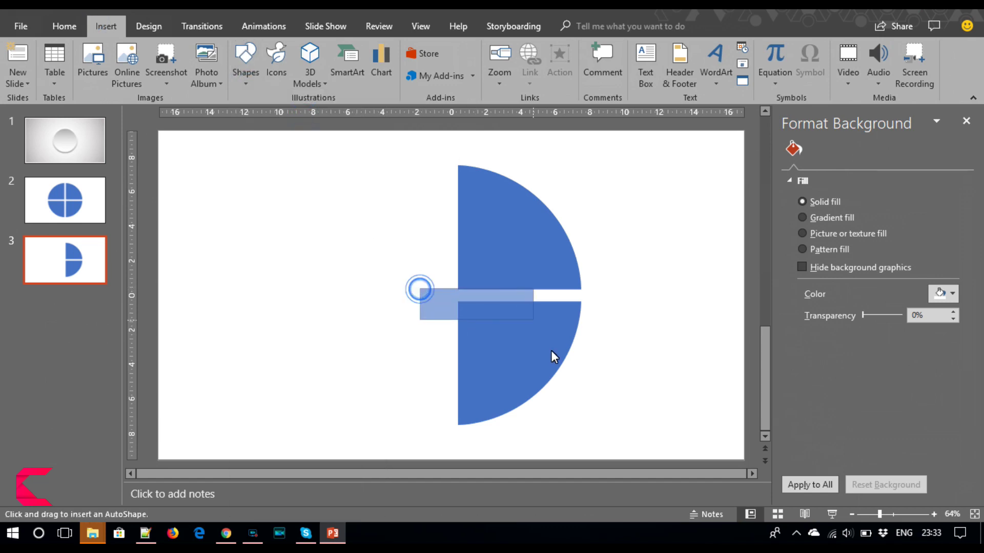
pyautogui.moveTo(419, 290); pyautogui.dragTo(616, 452)
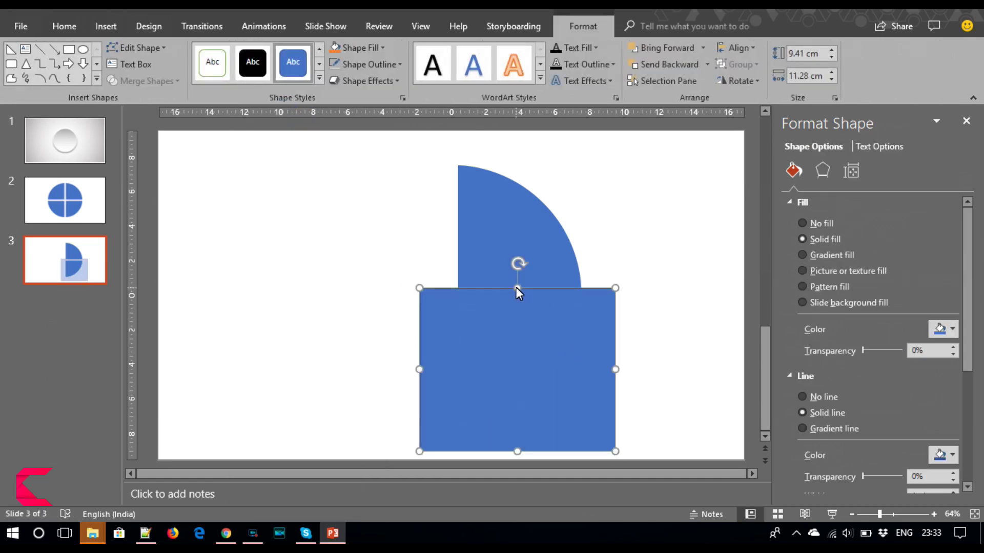
pyautogui.moveTo(515, 288); pyautogui.dragTo(518, 291)
pyautogui.click(334, 64)
pyautogui.click(665, 324)
pyautogui.click(538, 310)
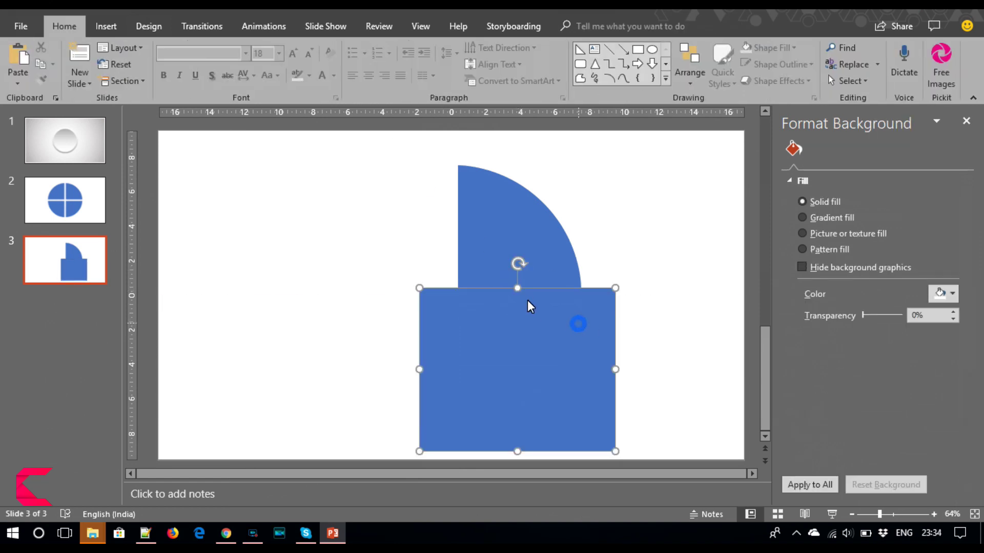
pyautogui.moveTo(518, 290); pyautogui.dragTo(518, 290)
pyautogui.click(708, 358)
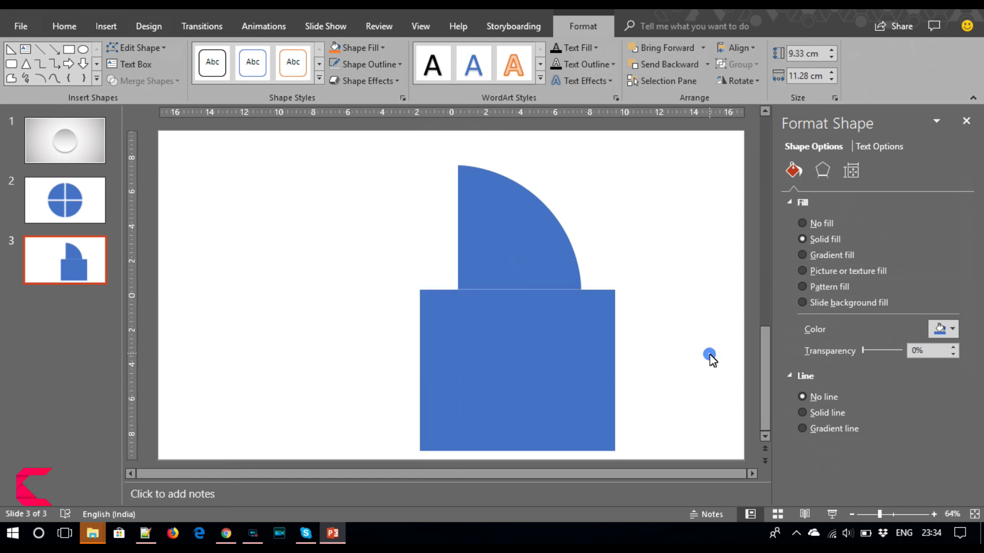
pyautogui.click(582, 318)
pyautogui.moveTo(516, 290); pyautogui.dragTo(517, 291)
pyautogui.click(687, 358)
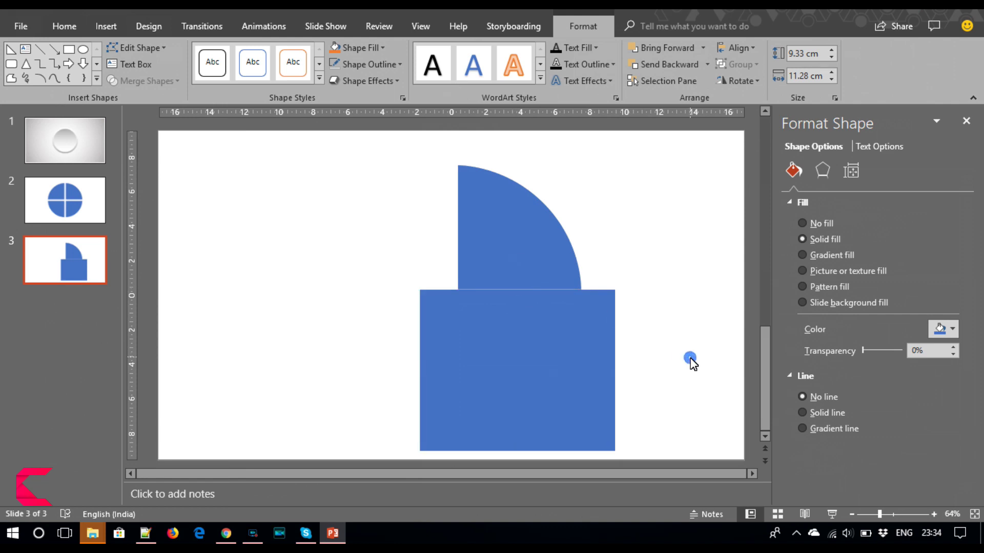
# - Subtract the rectangle from the pieces so only the top-right quarter-circle remains
pyautogui.click(527, 282)
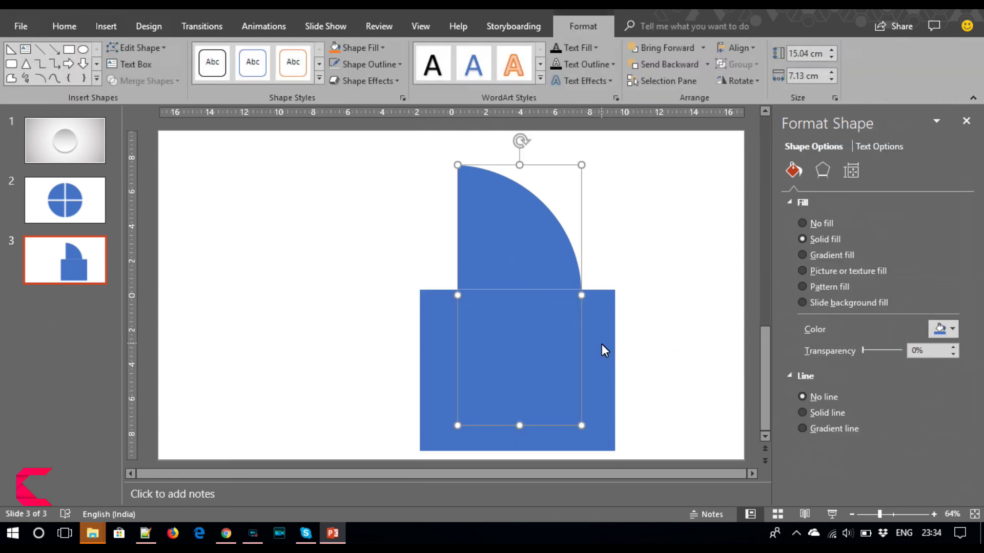
pyautogui.hotkey('ctrl', 'Down')
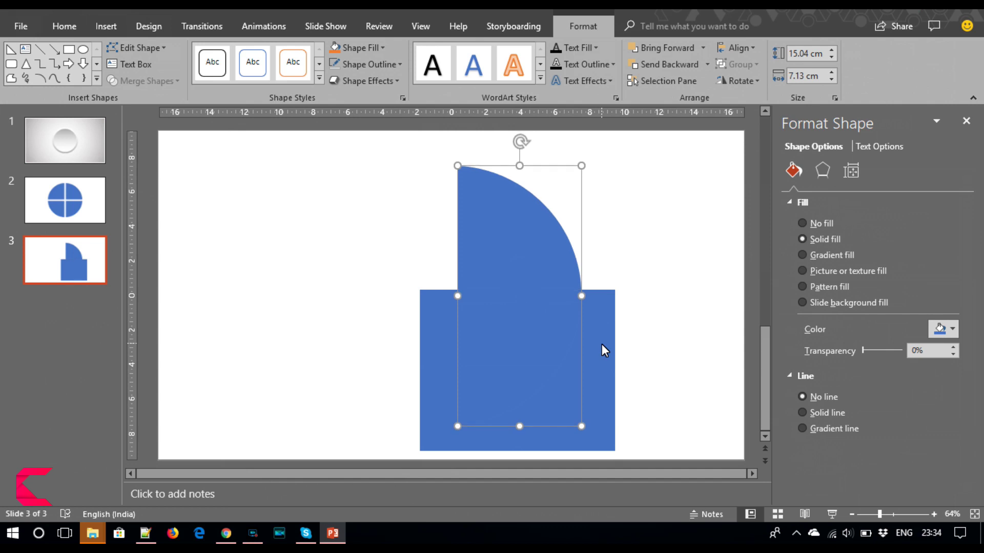
pyautogui.keyDown('shift'); pyautogui.click(601, 345); pyautogui.keyUp('shift')
pyautogui.click(162, 83)
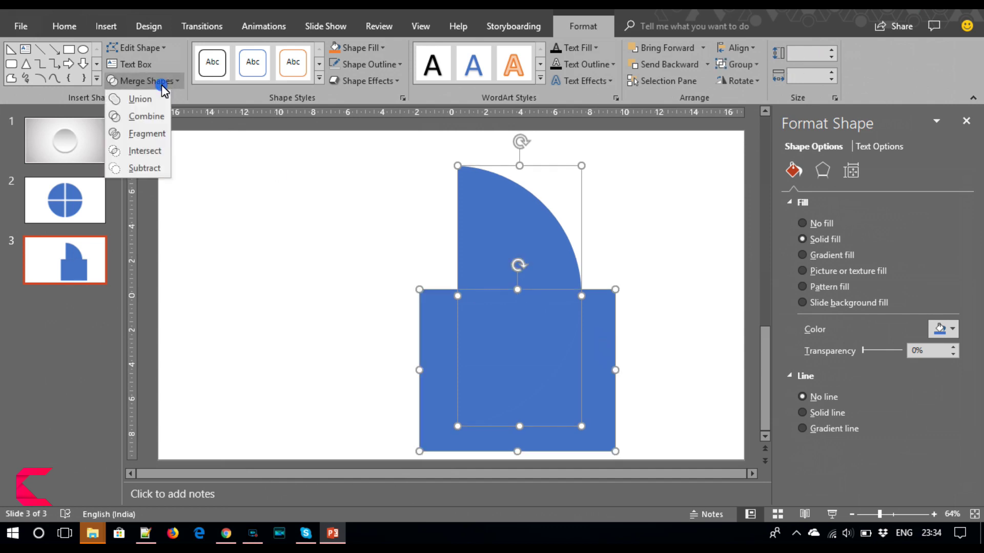
pyautogui.click(146, 167)
pyautogui.click(373, 306)
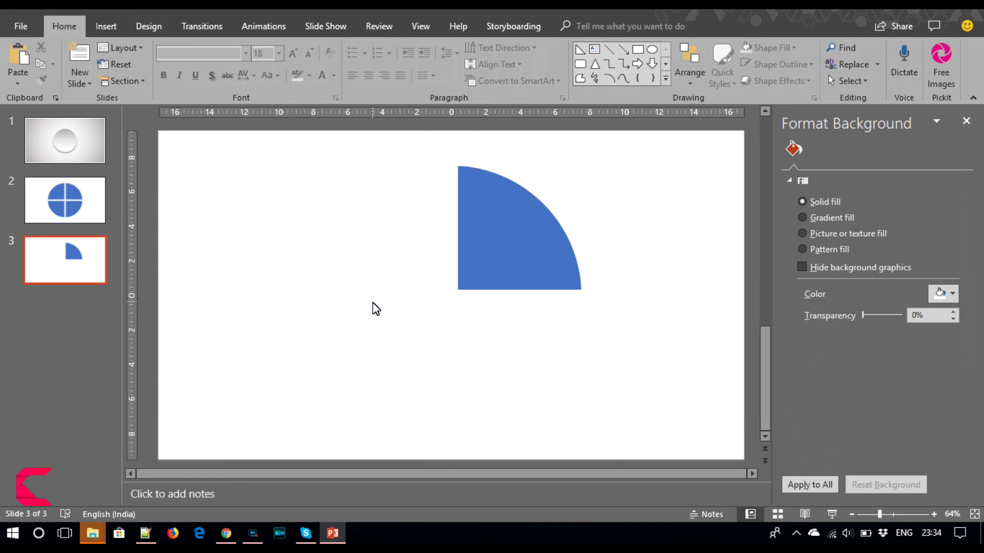
pyautogui.click(507, 274)
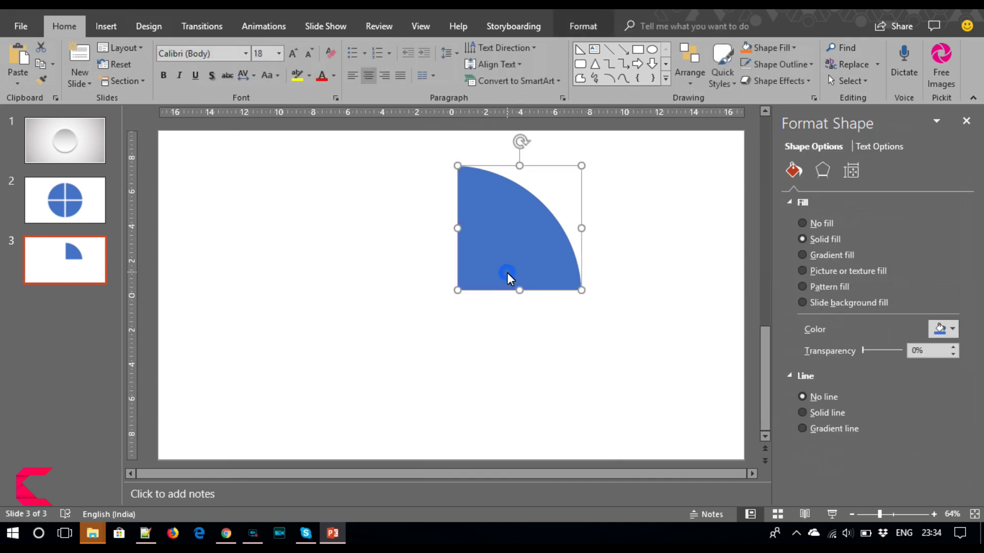
# - Colour the quarter-circle orange and paste it over the top-right quarter on slide 2
pyautogui.click(583, 26)
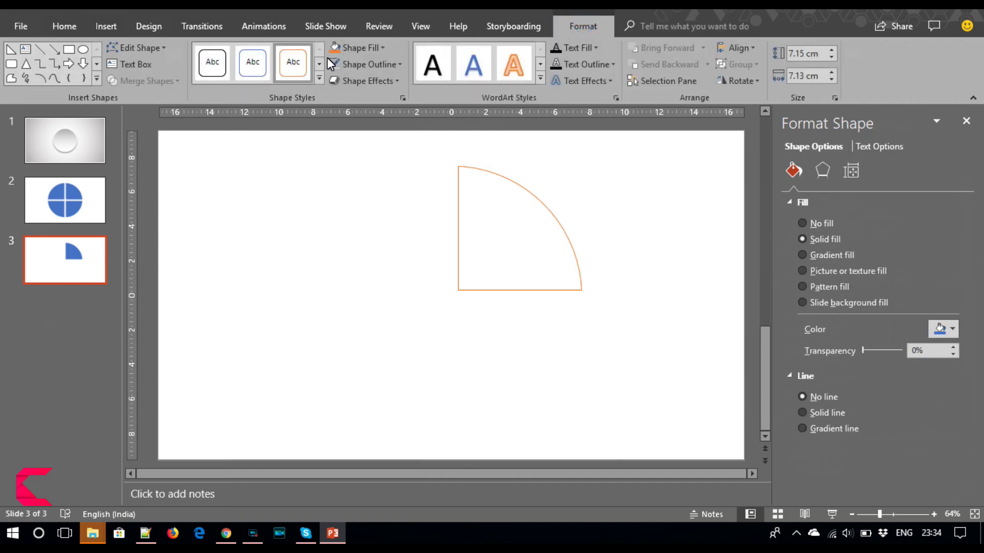
pyautogui.click(334, 47)
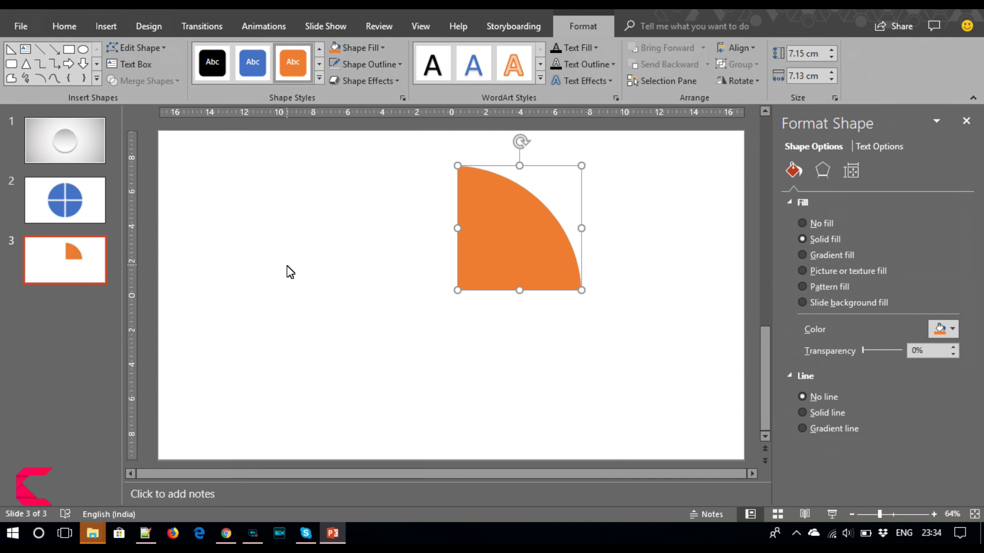
pyautogui.click(63, 208)
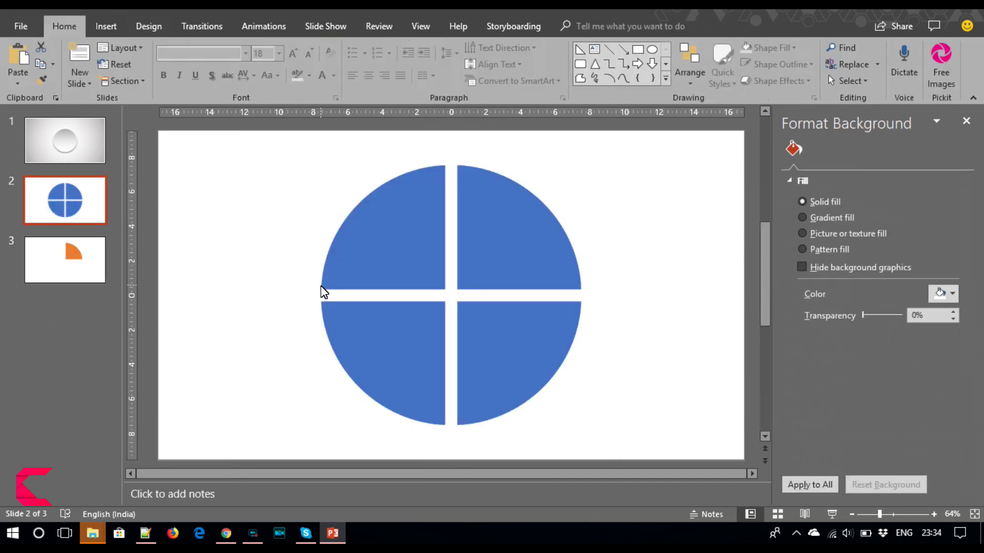
pyautogui.hotkey('ctrl', 'v')
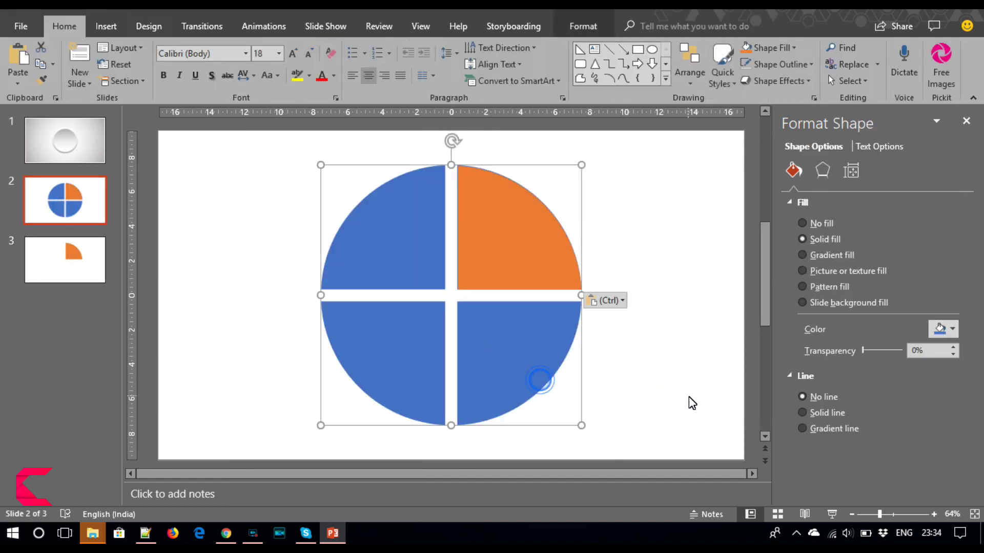
pyautogui.click(689, 401)
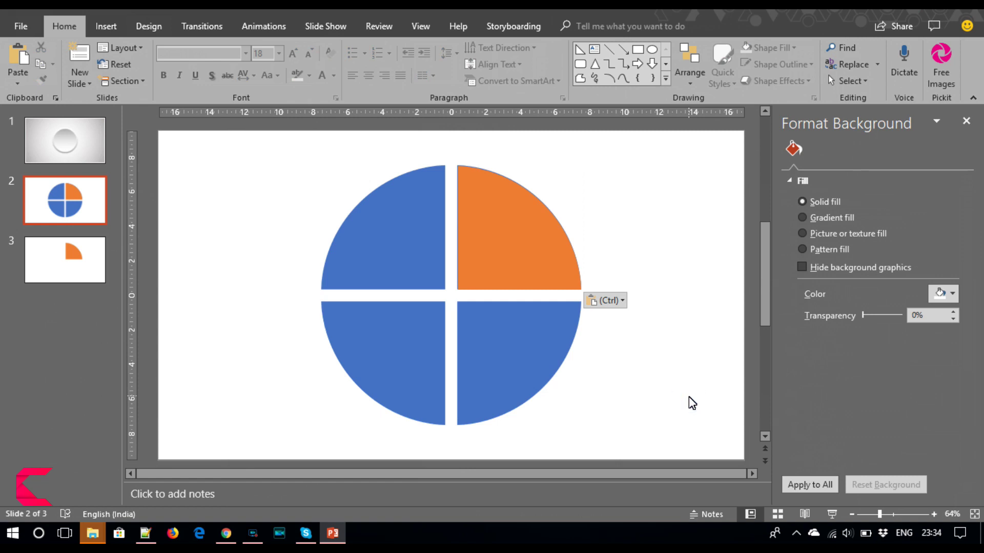
pyautogui.hotkey('ctrl', 'z')
pyautogui.hotkey('ctrl', 'v')
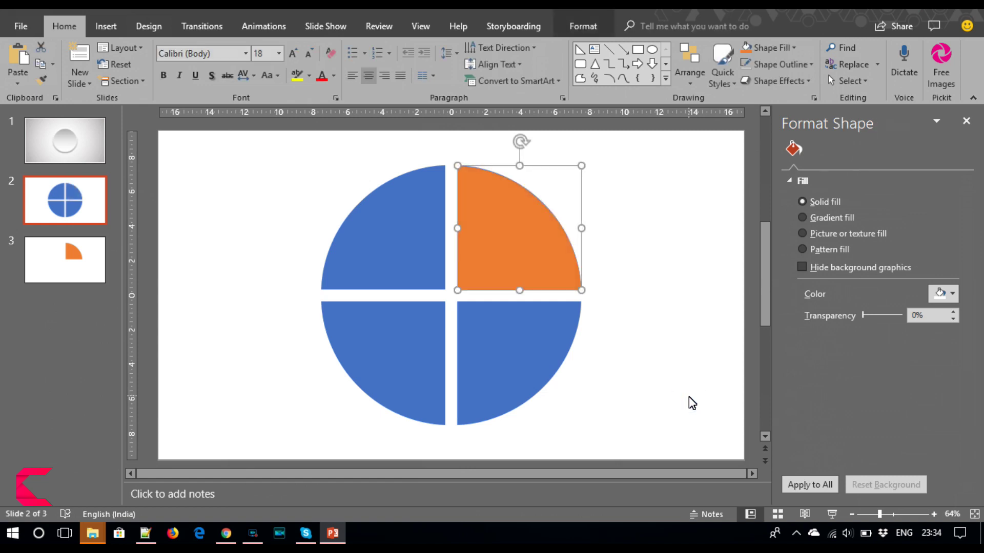
pyautogui.press('Up')
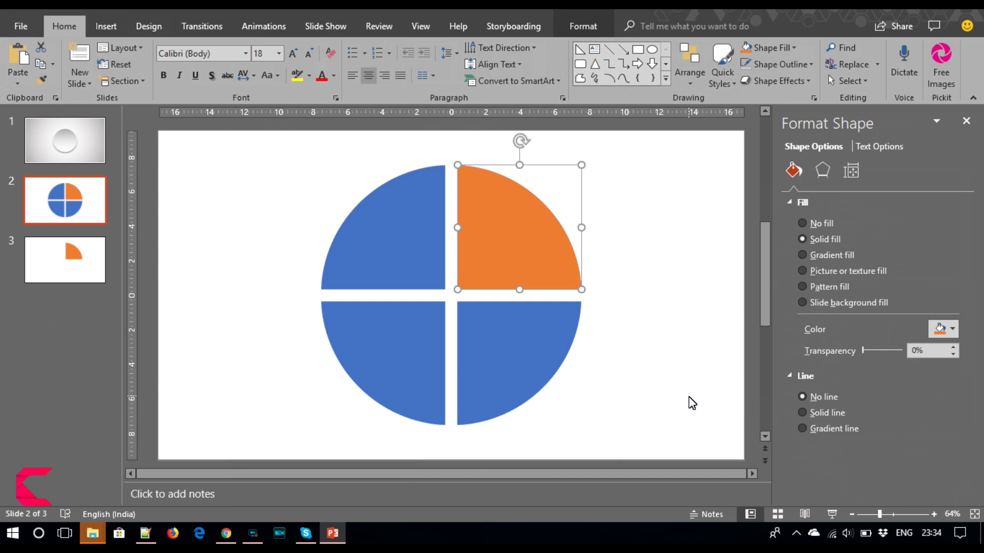
pyautogui.click(737, 415)
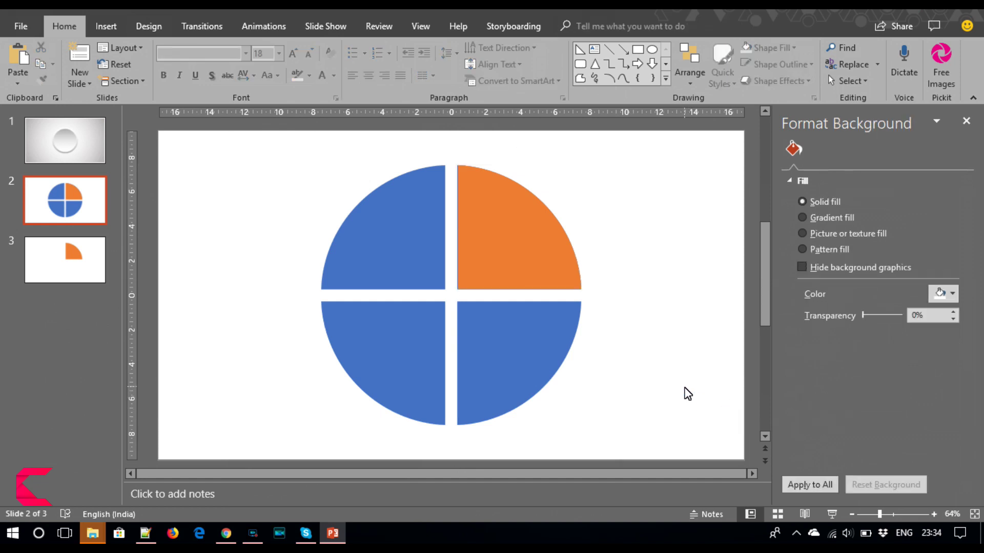
# - Select the whole divided circle group on slide 2
pyautogui.click(492, 331)
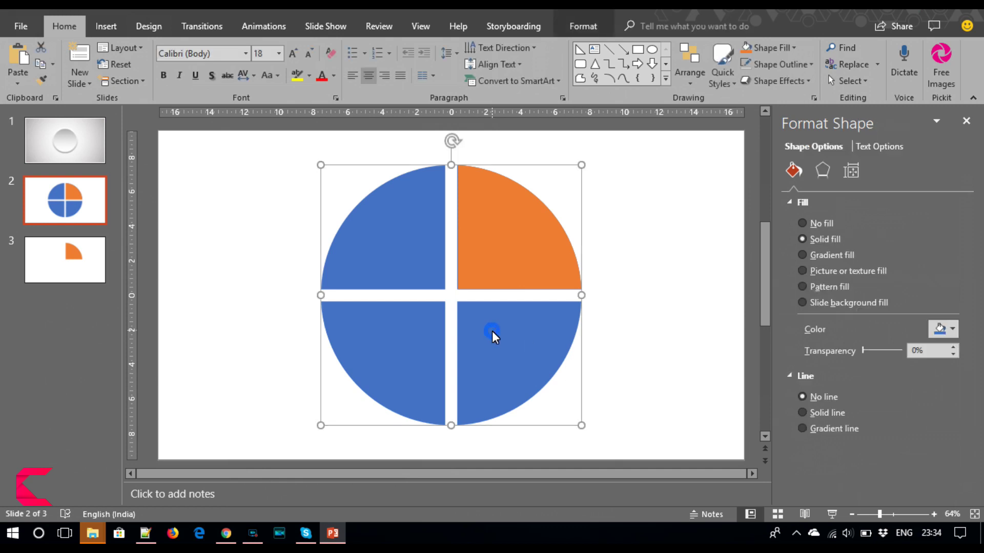
pyautogui.click(502, 237)
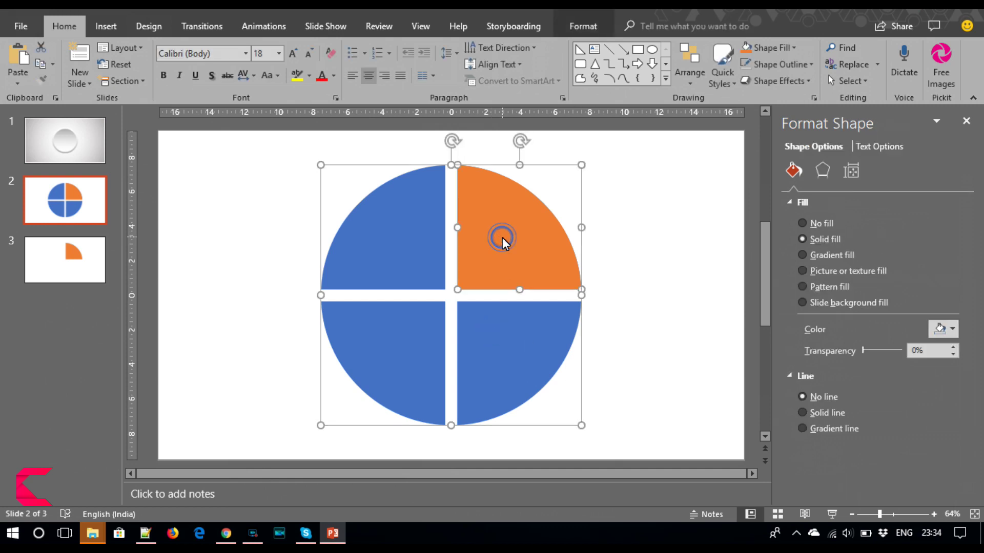
pyautogui.click(502, 237)
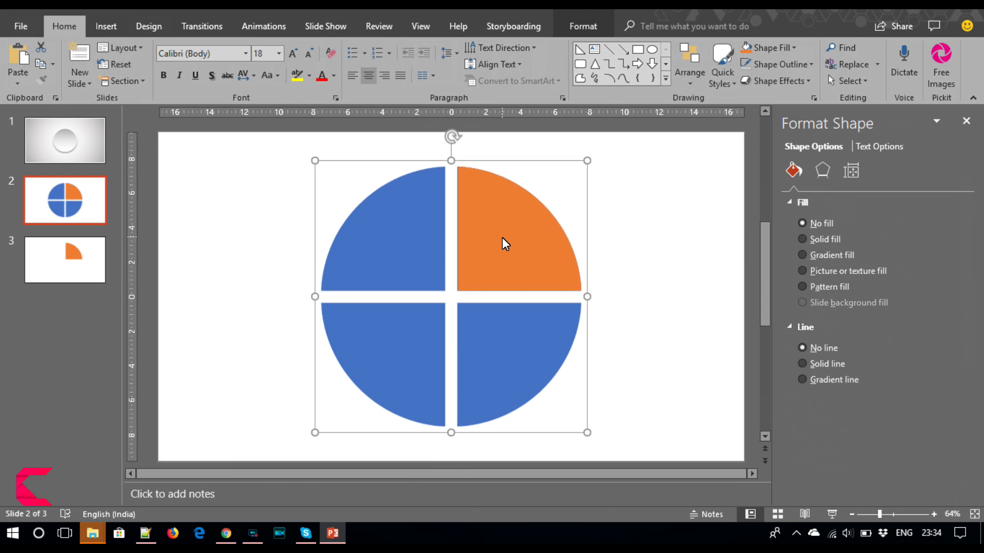
pyautogui.click(597, 26)
pyautogui.click(747, 86)
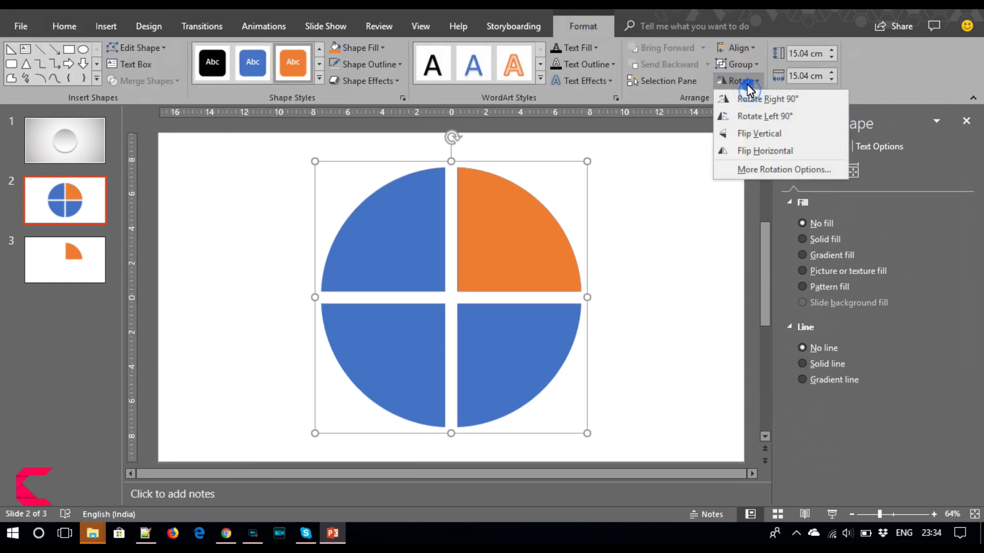
# - Rotate the circle 90° clockwise twice, covering each new top-right quarter with an orange copy and grouping
pyautogui.click(748, 97)
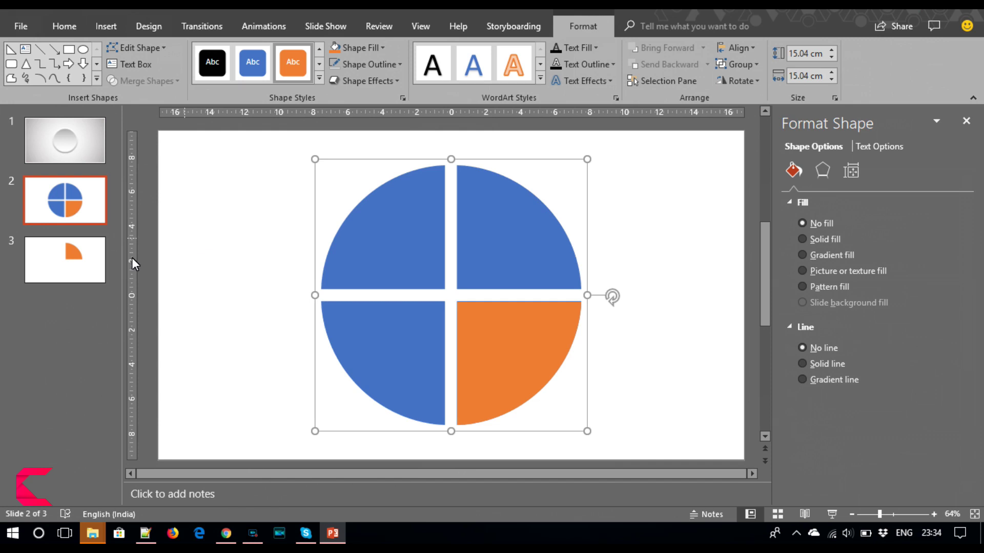
pyautogui.hotkey('ctrl', 'v')
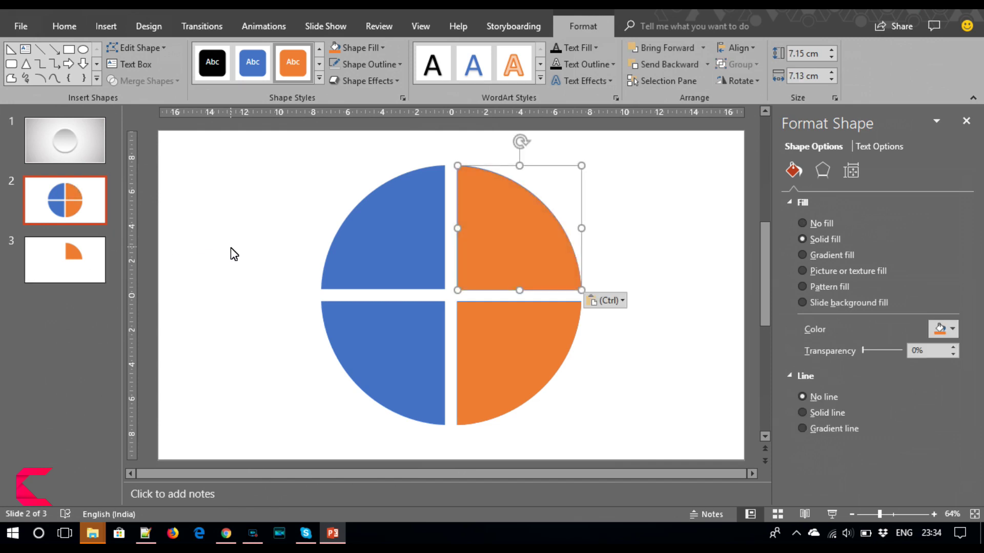
pyautogui.press('Up')
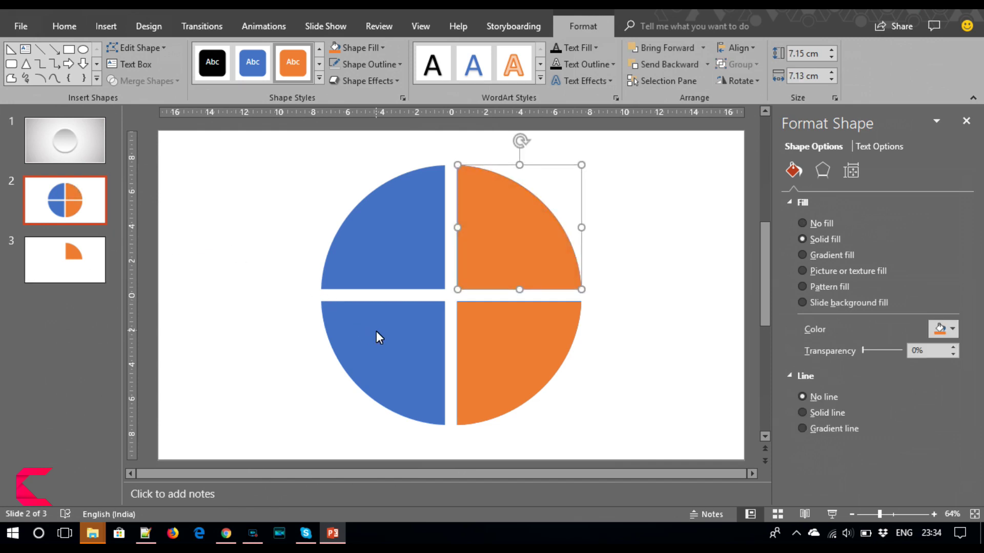
pyautogui.hotkey('ctrl', 'a')
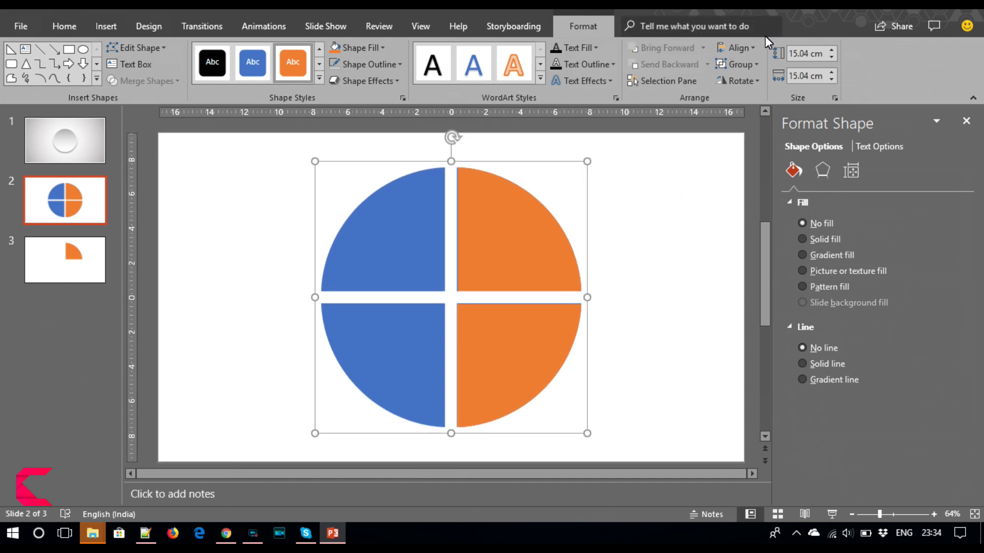
pyautogui.click(742, 81)
pyautogui.click(756, 106)
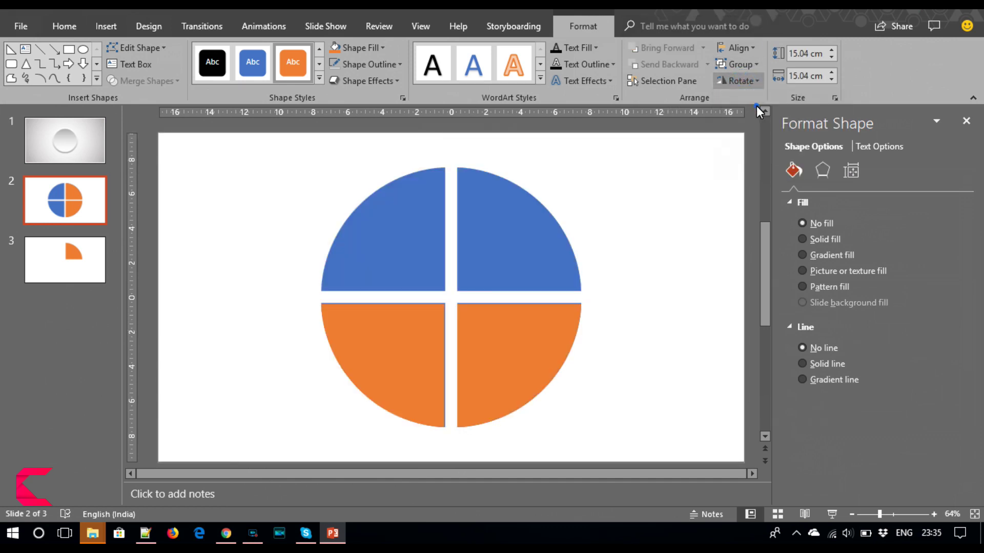
pyautogui.hotkey('ctrl', 'v')
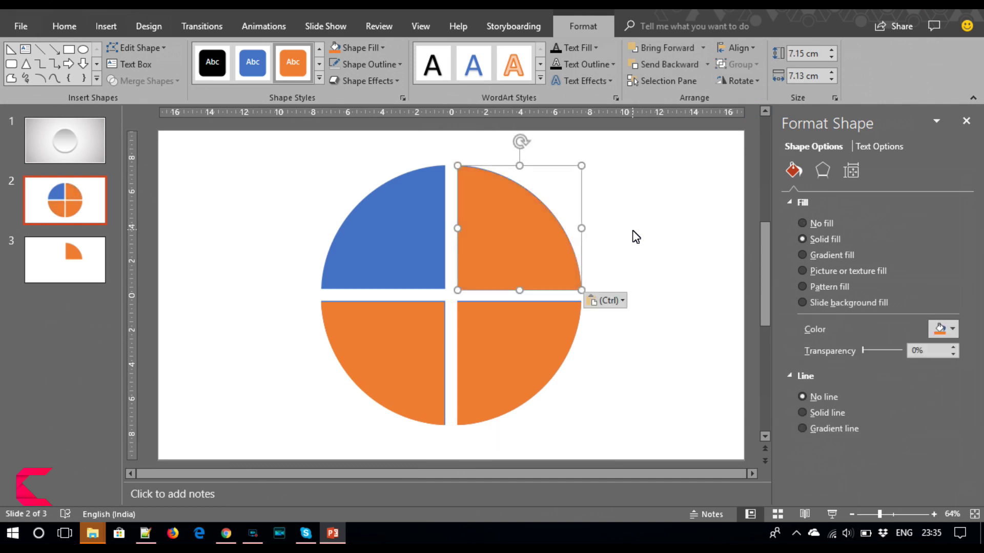
pyautogui.hotkey('ctrl', 'Up')
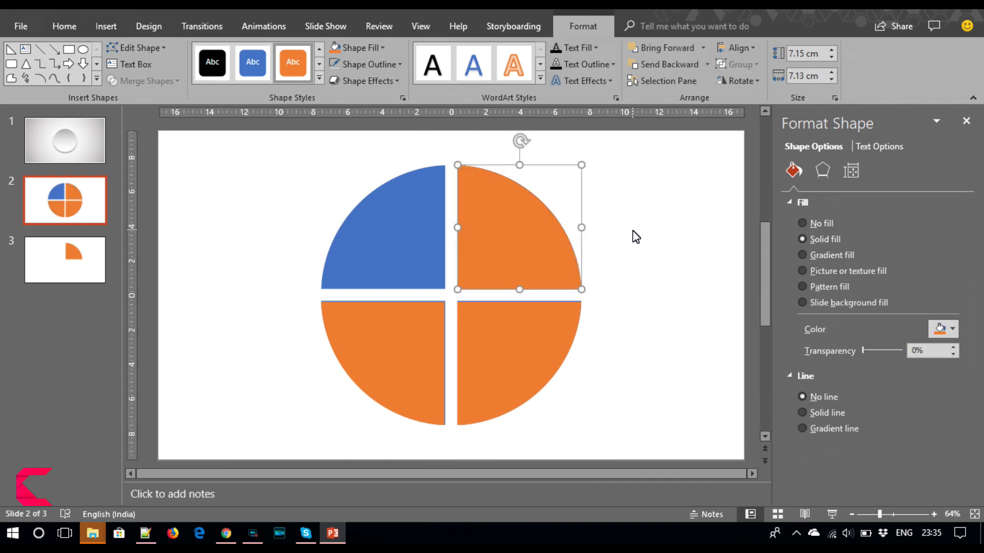
pyautogui.hotkey('ctrl', 'a')
pyautogui.hotkey('ctrl', 'g')
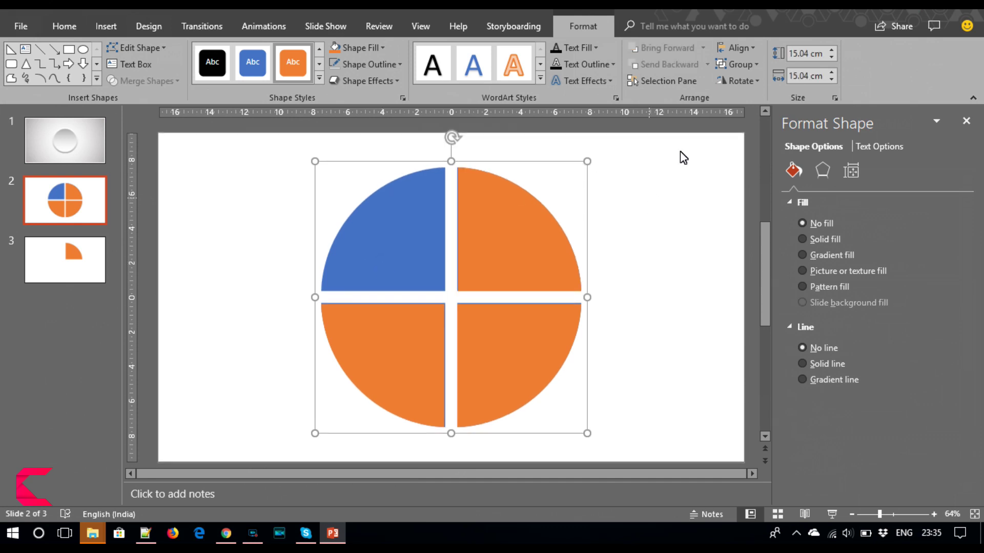
# - Rotate 90° once more and cover the last blue quarter with an orange copy
pyautogui.click(737, 81)
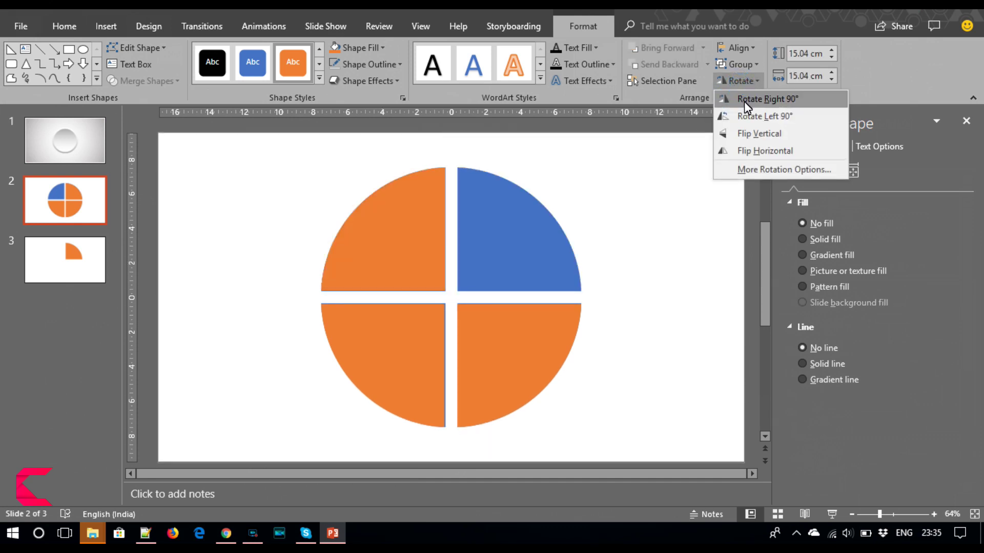
pyautogui.click(744, 102)
pyautogui.hotkey('ctrl', 'v')
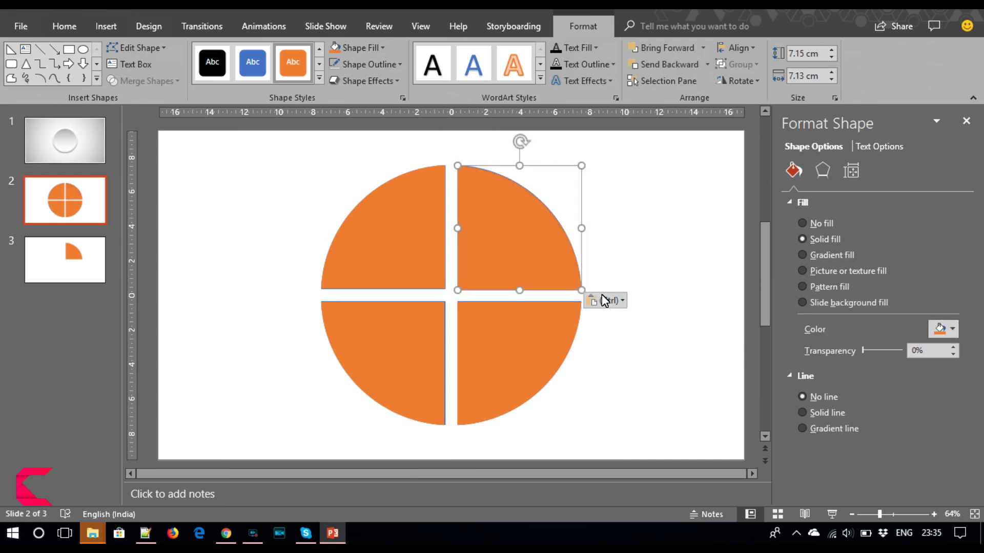
pyautogui.press('Up')
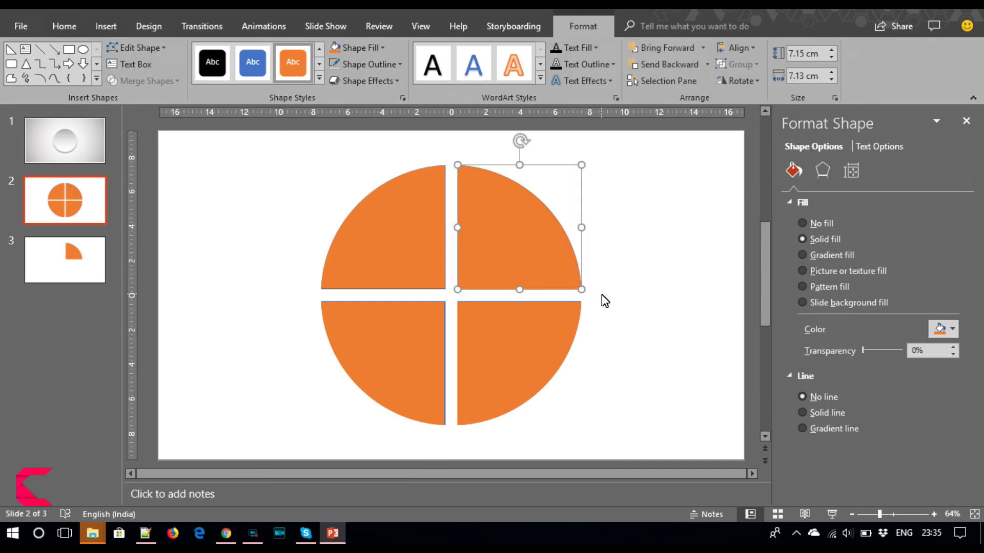
pyautogui.hotkey('ctrl', 'a')
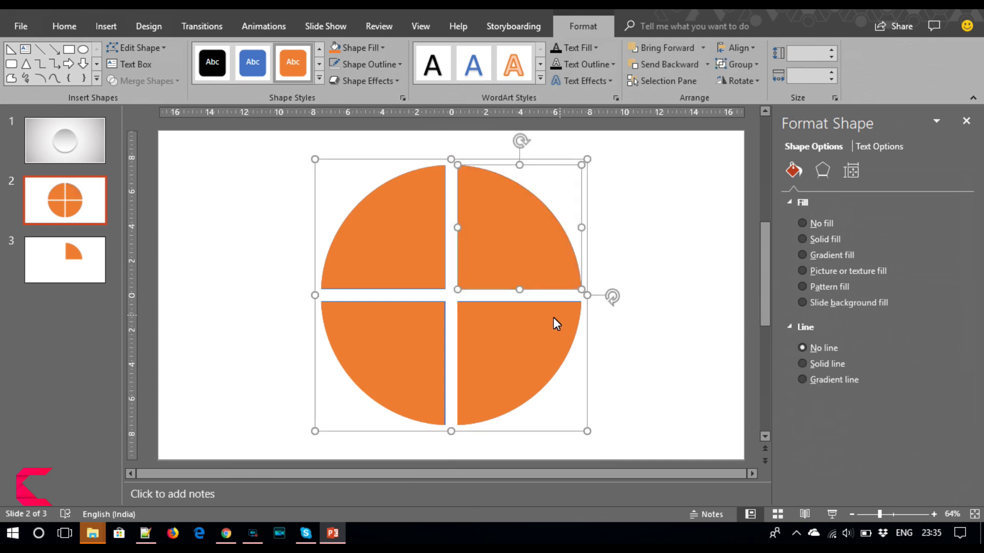
# - Ungroup the orange circle on slide 2 into four separate quarter pieces
pyautogui.rightClick(550, 325)
pyautogui.moveTo(586, 164)
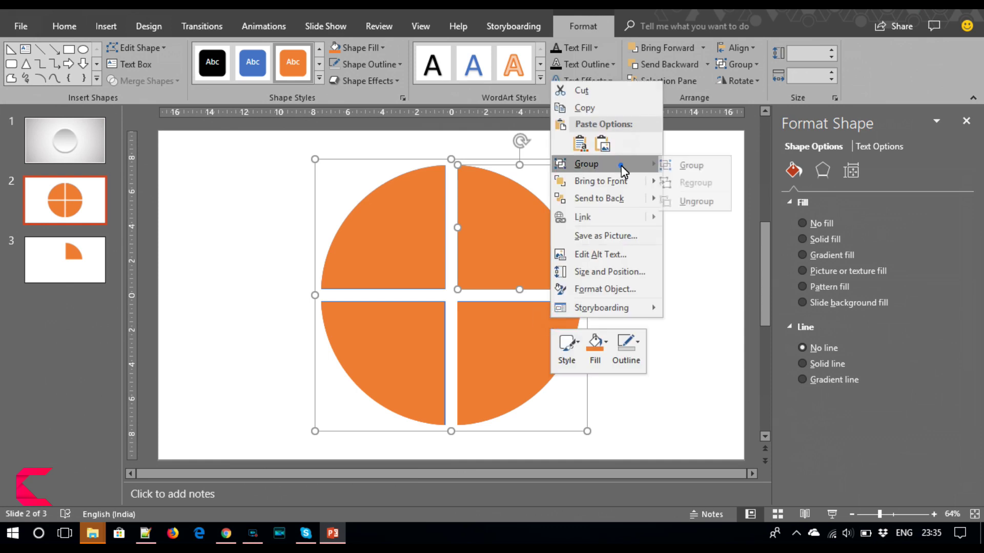
pyautogui.click(699, 202)
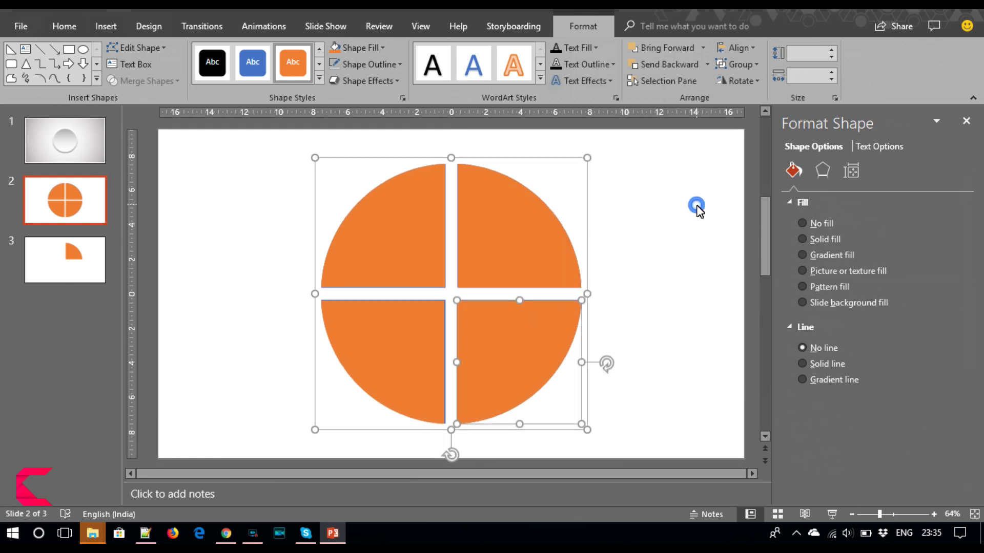
pyautogui.click(536, 232)
pyautogui.rightClick(536, 232)
pyautogui.click(497, 316)
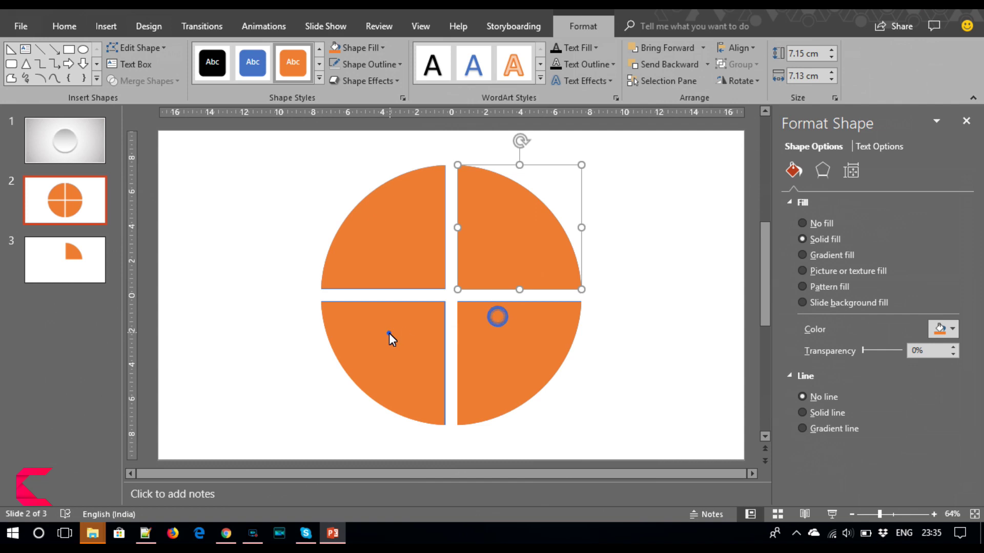
pyautogui.click(388, 333)
pyautogui.rightClick(389, 332)
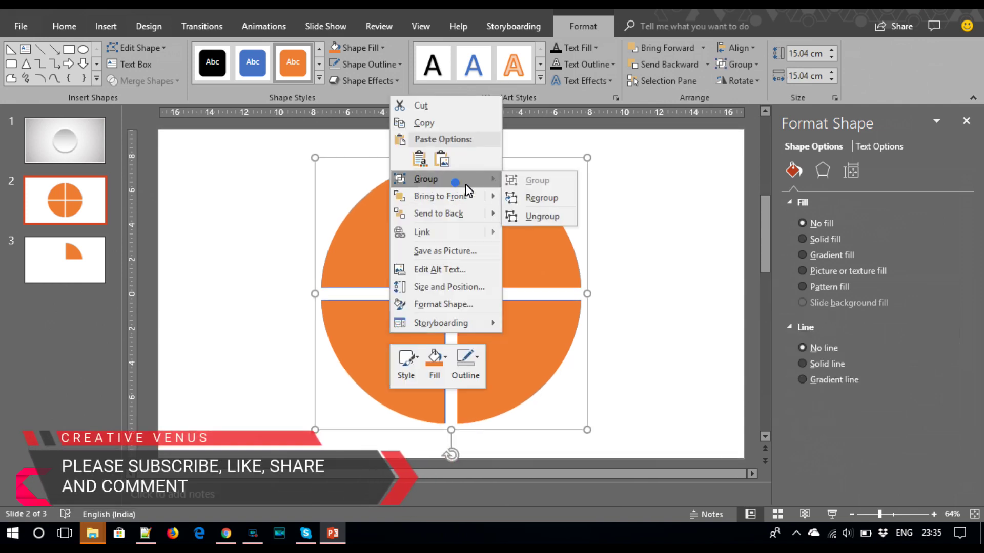
pyautogui.click(533, 222)
pyautogui.click(395, 229)
pyautogui.rightClick(395, 228)
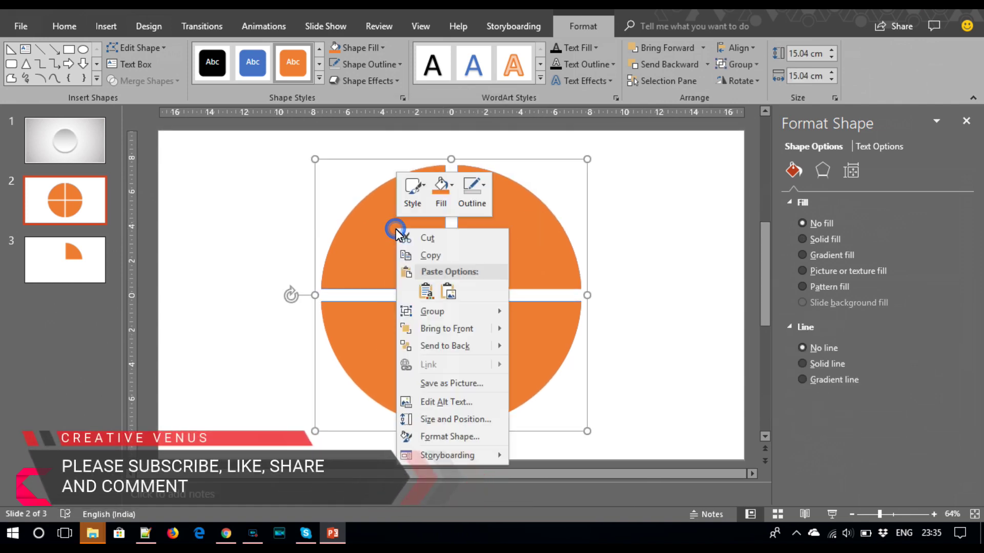
pyautogui.moveTo(432, 312)
pyautogui.click(536, 342)
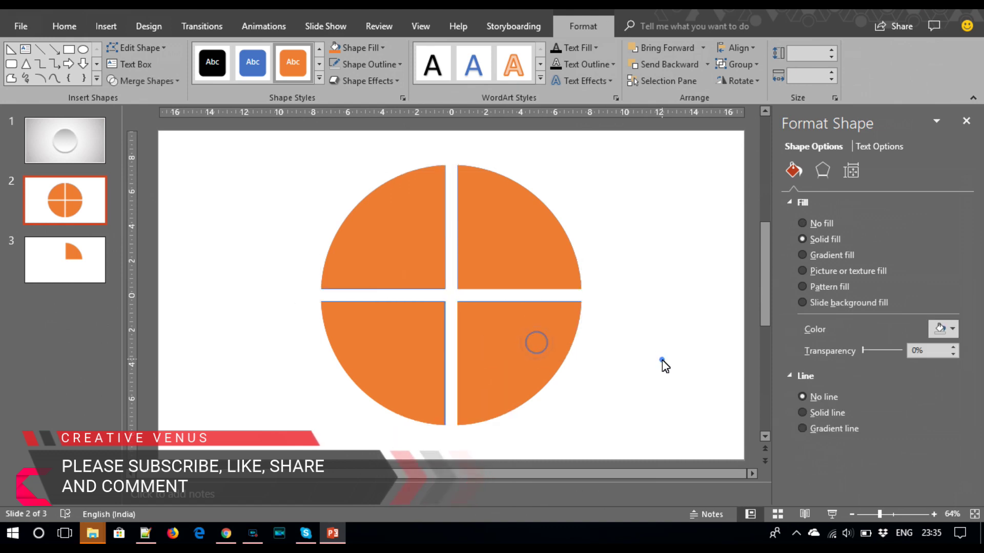
# - Select all four orange quarters together, then go to slide 3
pyautogui.click(662, 360)
pyautogui.click(481, 270)
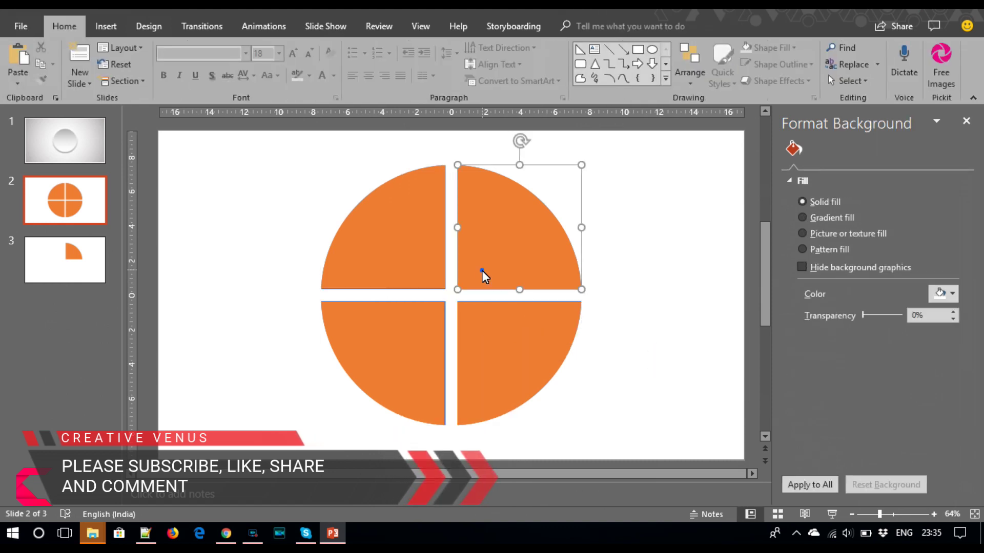
pyautogui.keyDown('shift'); pyautogui.click(415, 264); pyautogui.keyUp('shift')
pyautogui.keyDown('shift'); pyautogui.click(419, 336); pyautogui.keyUp('shift')
pyautogui.keyDown('shift'); pyautogui.click(511, 344); pyautogui.keyUp('shift')
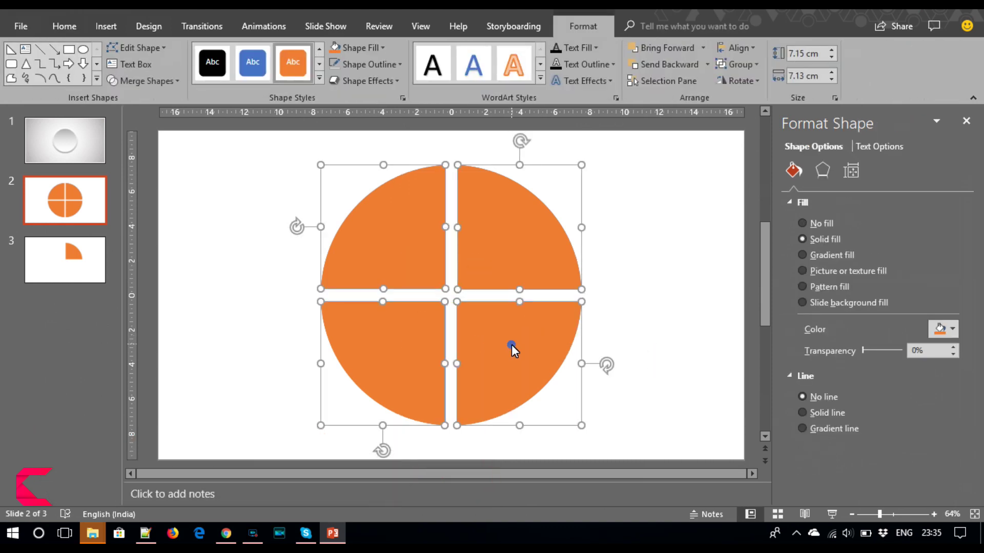
pyautogui.click(54, 269)
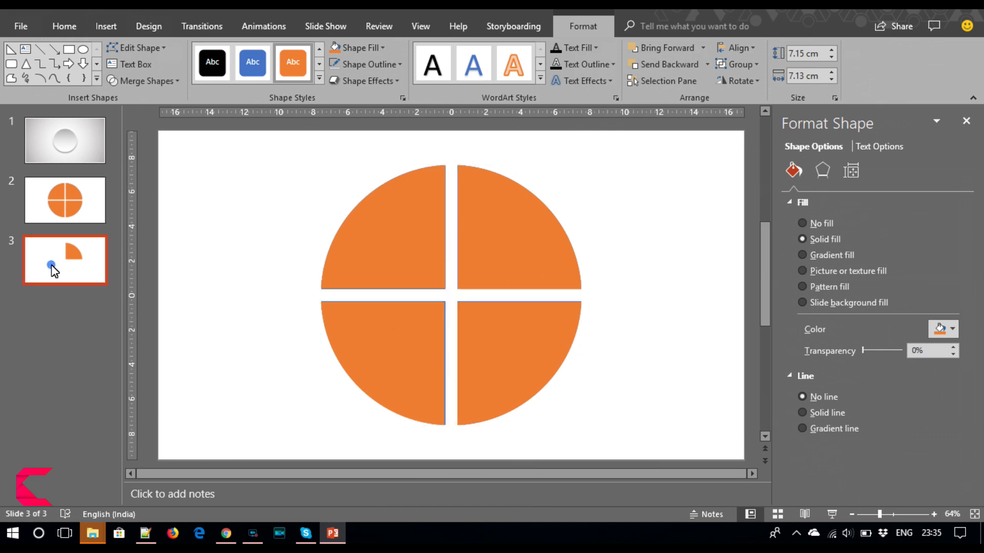
# - Add a new slide after slide 3 and paste the four quarters onto it
pyautogui.press('Return')
pyautogui.hotkey('ctrl', 'v')
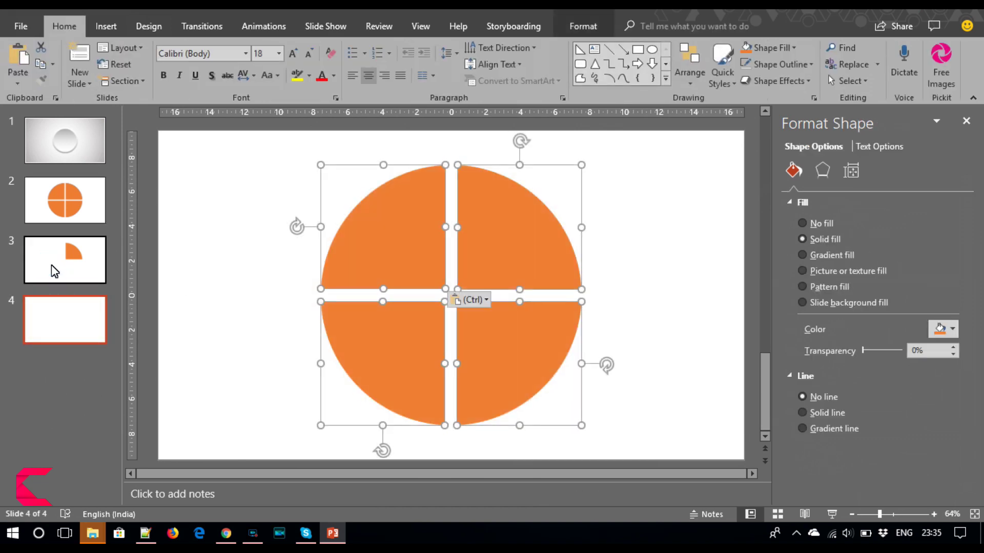
pyautogui.click(643, 271)
# - Align the top two quarters by their tops and the bottom two by their bottoms
pyautogui.click(530, 239)
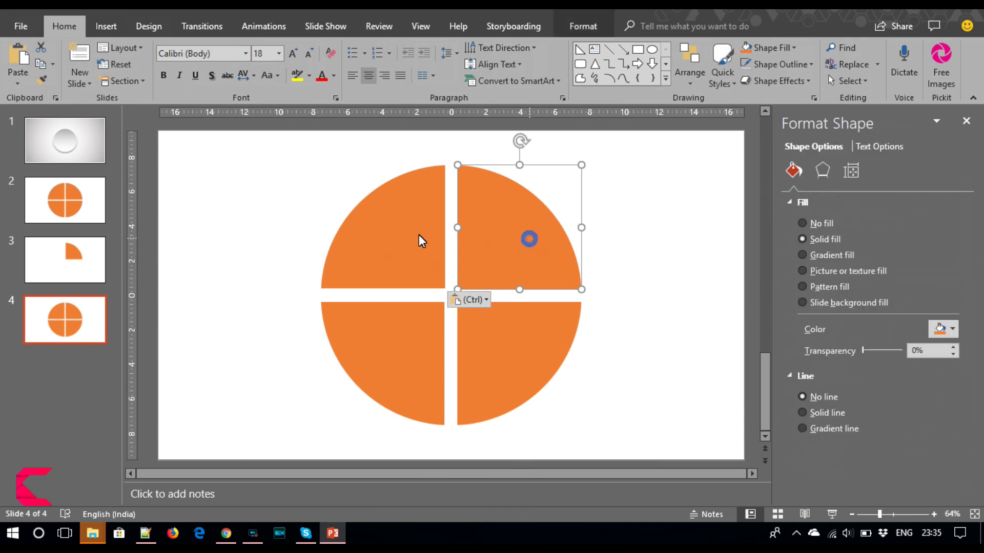
pyautogui.keyDown('shift'); pyautogui.click(405, 234); pyautogui.keyUp('shift')
pyautogui.click(611, 25)
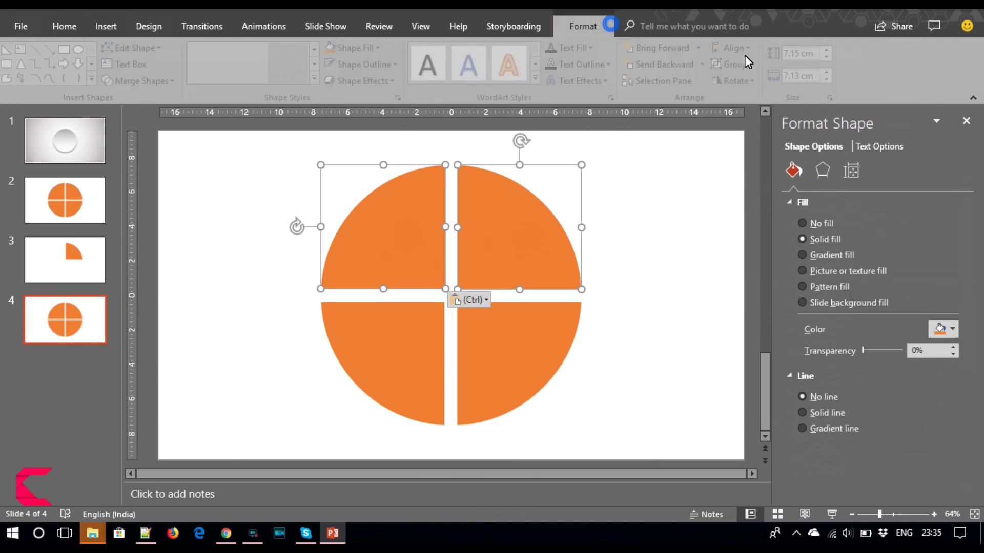
pyautogui.click(740, 47)
pyautogui.click(760, 120)
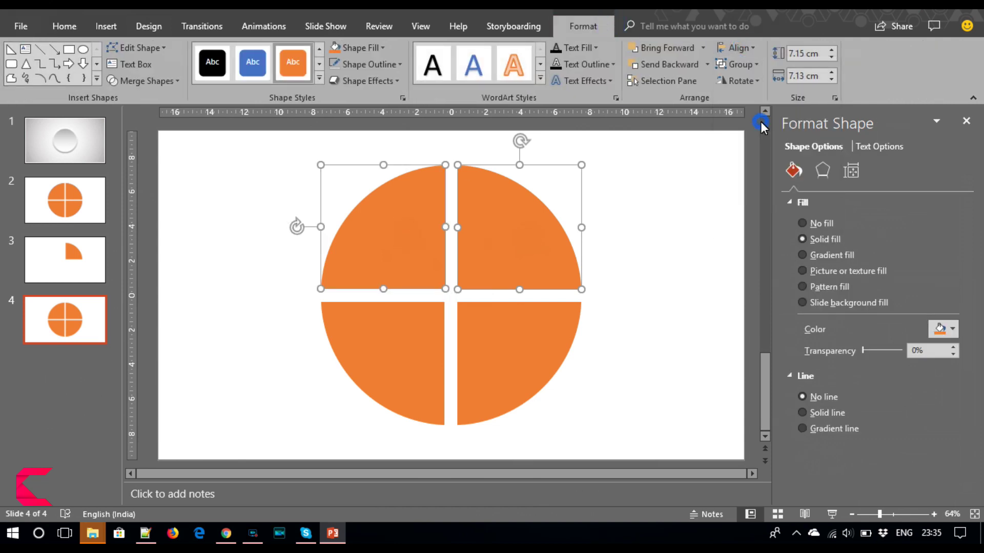
pyautogui.click(618, 226)
pyautogui.click(494, 352)
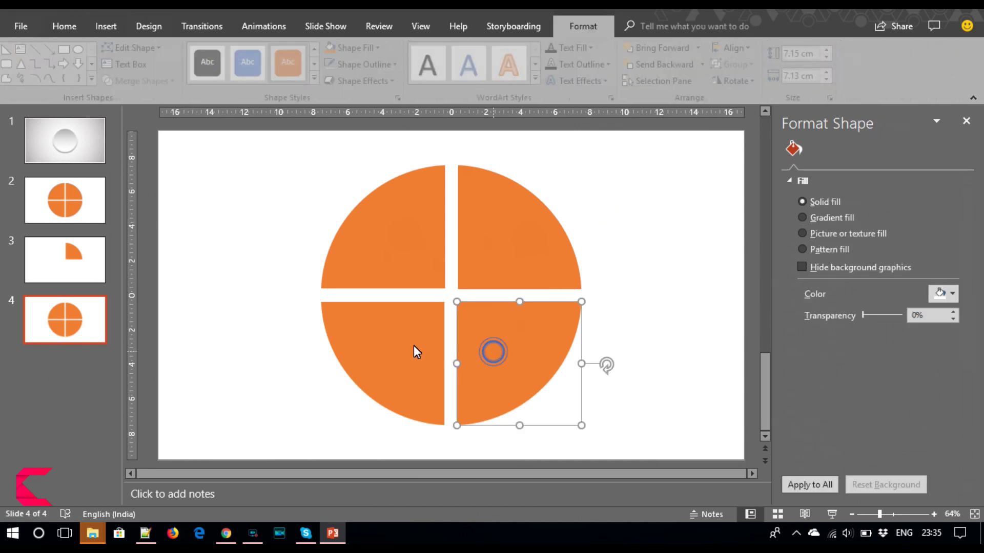
pyautogui.keyDown('shift'); pyautogui.click(414, 347); pyautogui.keyUp('shift')
pyautogui.click(751, 48)
pyautogui.click(757, 155)
# - Align the left two quarters by their left edges and the right two by their right edges
pyautogui.click(693, 276)
pyautogui.click(430, 275)
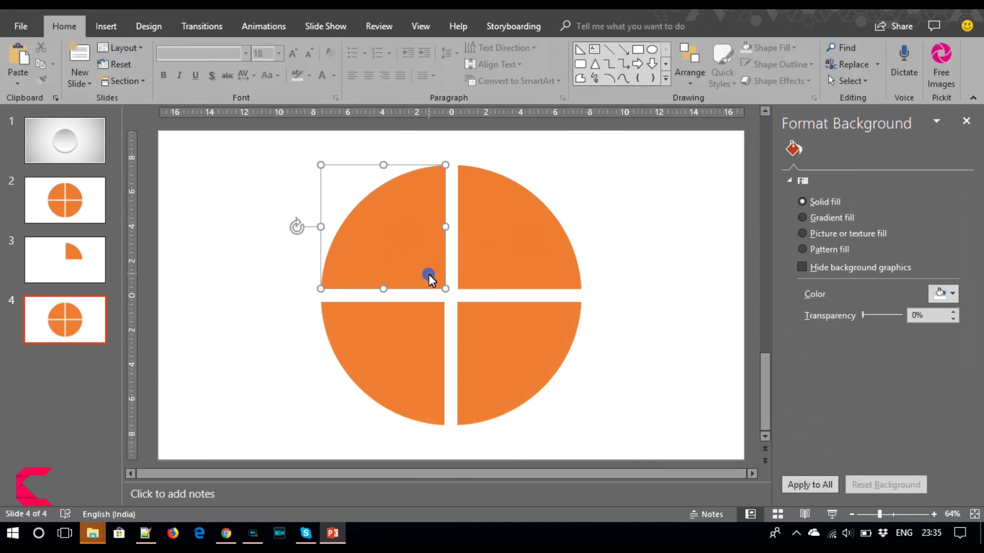
pyautogui.keyDown('shift'); pyautogui.click(421, 355); pyautogui.keyUp('shift')
pyautogui.click(741, 48)
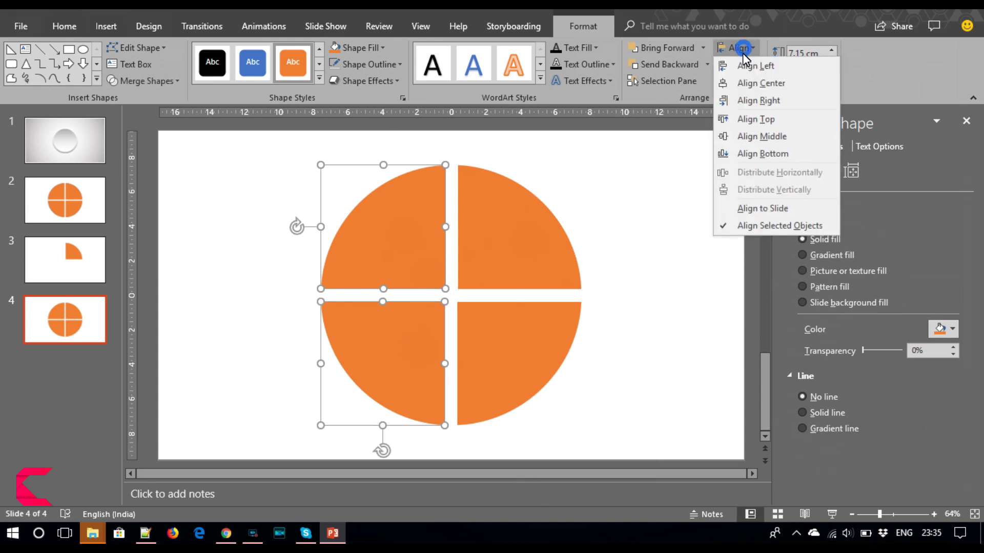
pyautogui.click(742, 67)
pyautogui.click(555, 257)
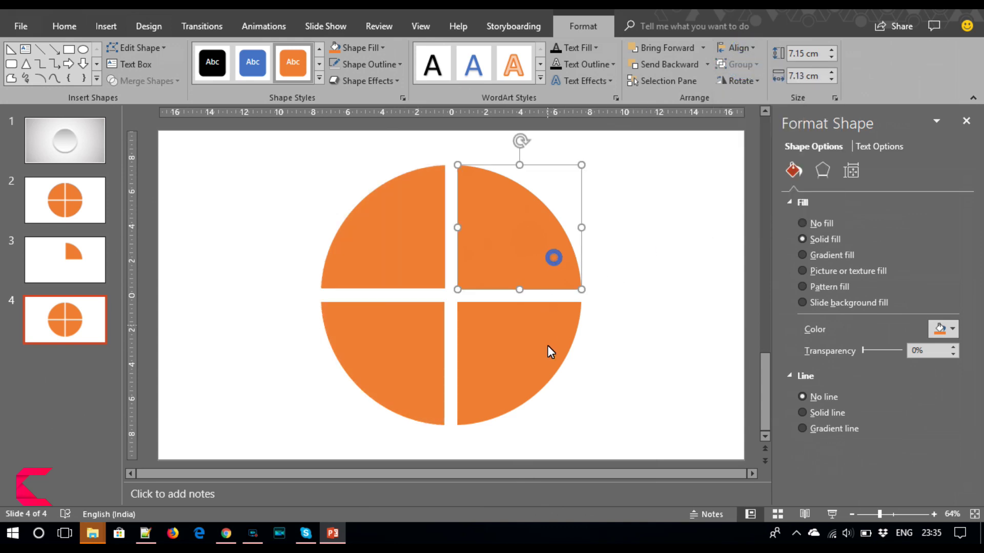
pyautogui.keyDown('shift'); pyautogui.click(547, 346); pyautogui.keyUp('shift')
pyautogui.click(741, 48)
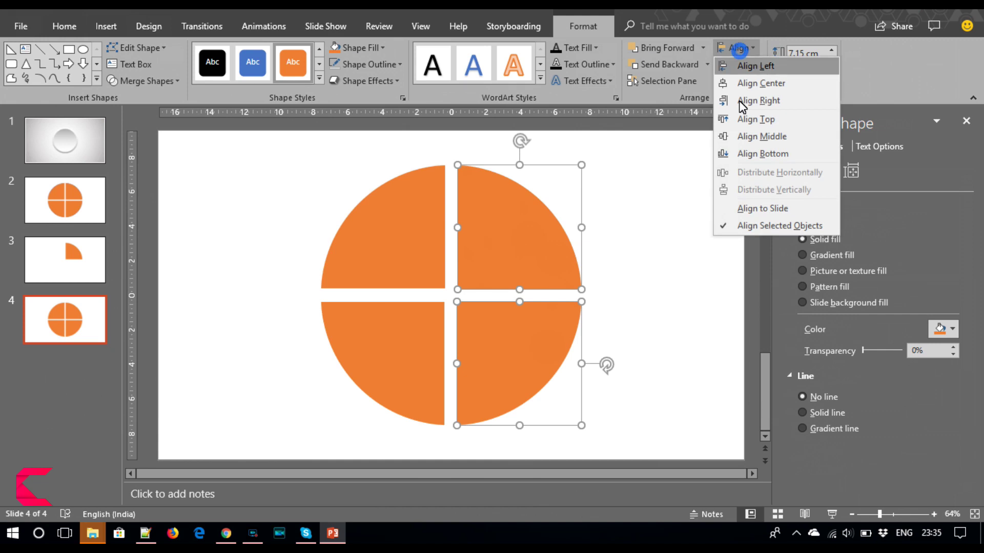
pyautogui.click(754, 101)
# - Marquee-select all four quarters and group them with Ctrl+G
pyautogui.click(631, 277)
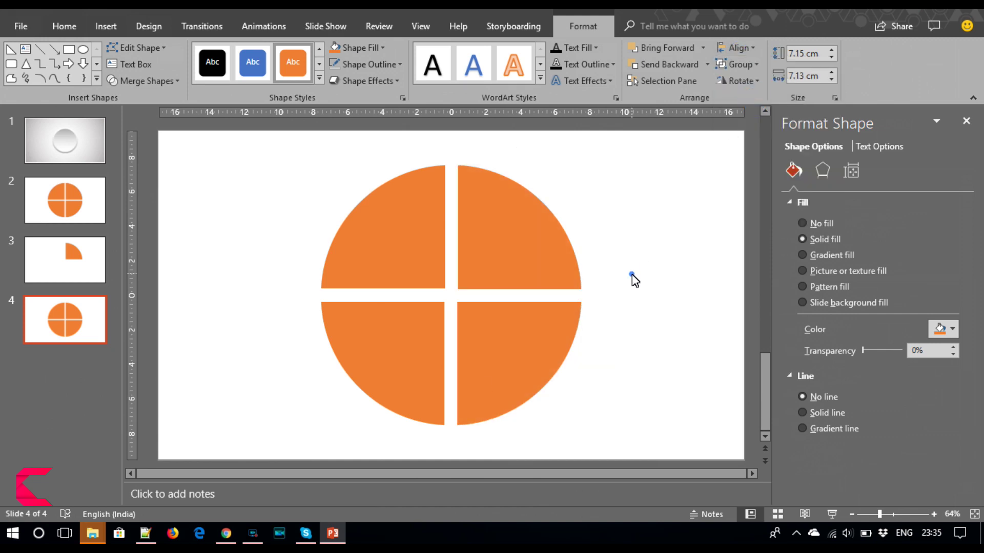
pyautogui.moveTo(310, 442); pyautogui.dragTo(616, 146)
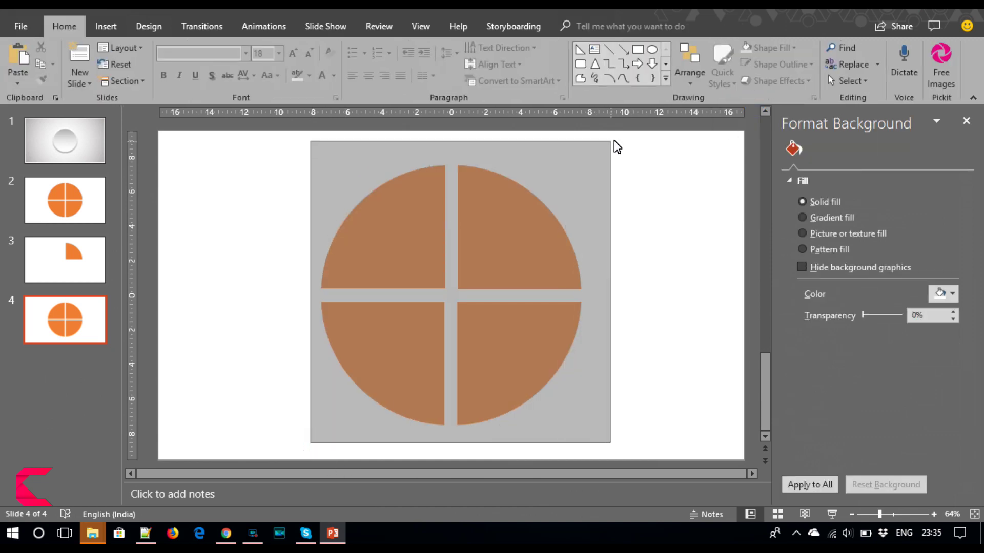
pyautogui.hotkey('ctrl', 'g')
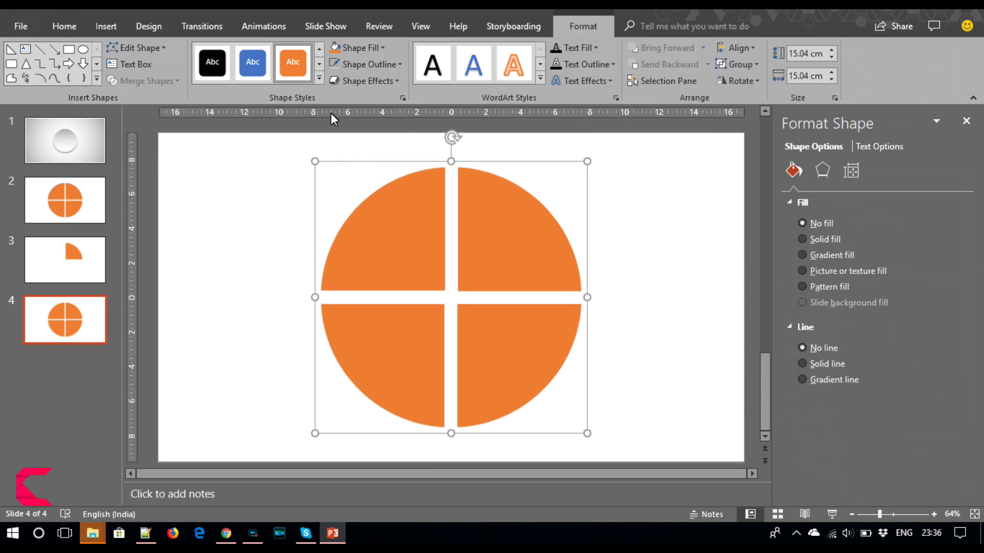
# - Paste the quarter group onto slide 1 and send it behind the centre circle
pyautogui.click(57, 141)
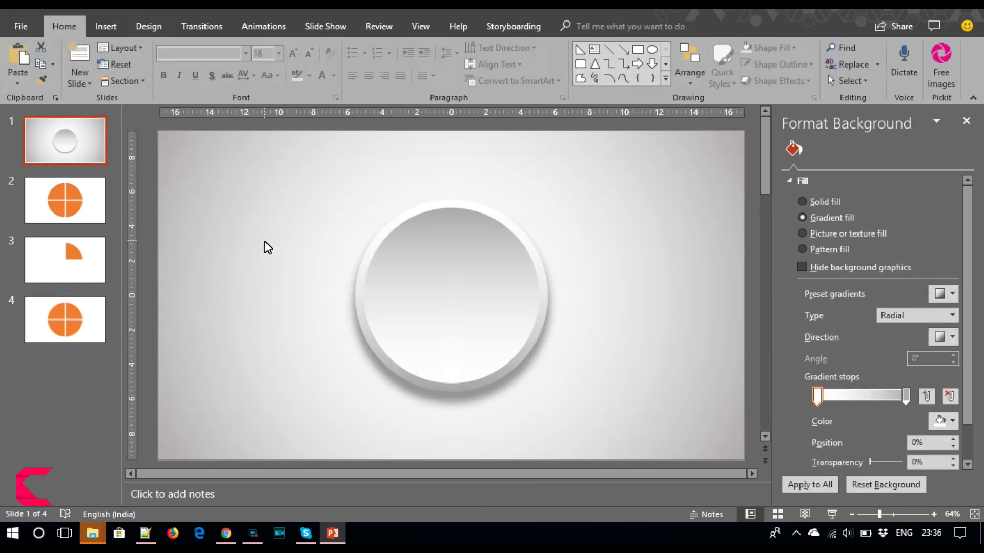
pyautogui.hotkey('ctrl', 'v')
pyautogui.rightClick(504, 260)
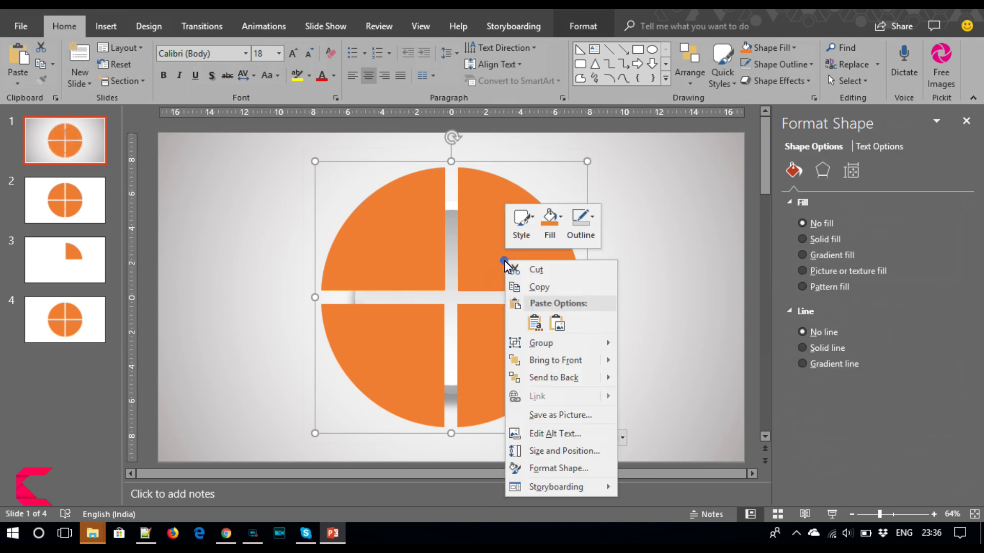
pyautogui.click(566, 378)
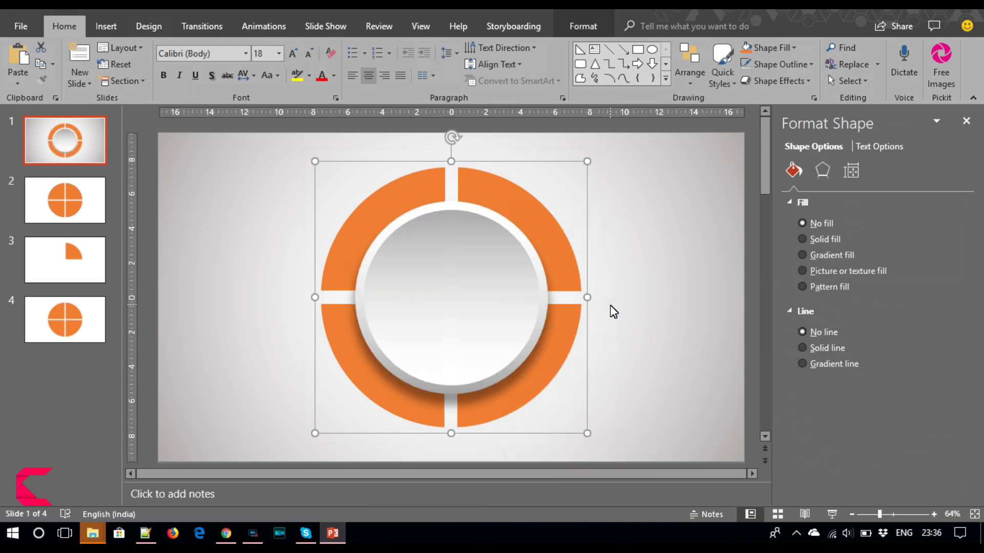
pyautogui.click(669, 312)
pyautogui.click(535, 209)
# - Switch the top-right quarter to a gradient fill with a blue end stop
pyautogui.click(533, 209)
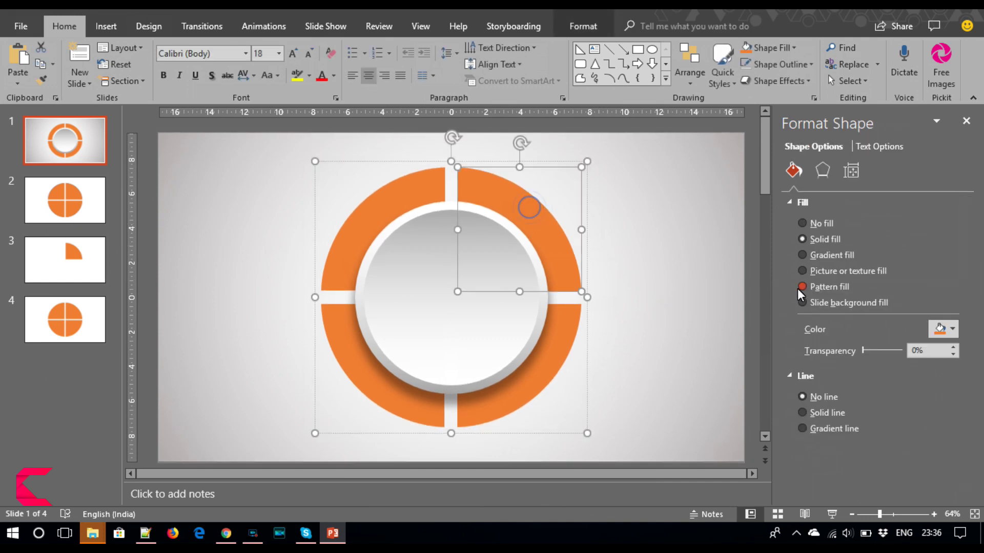
pyautogui.click(837, 254)
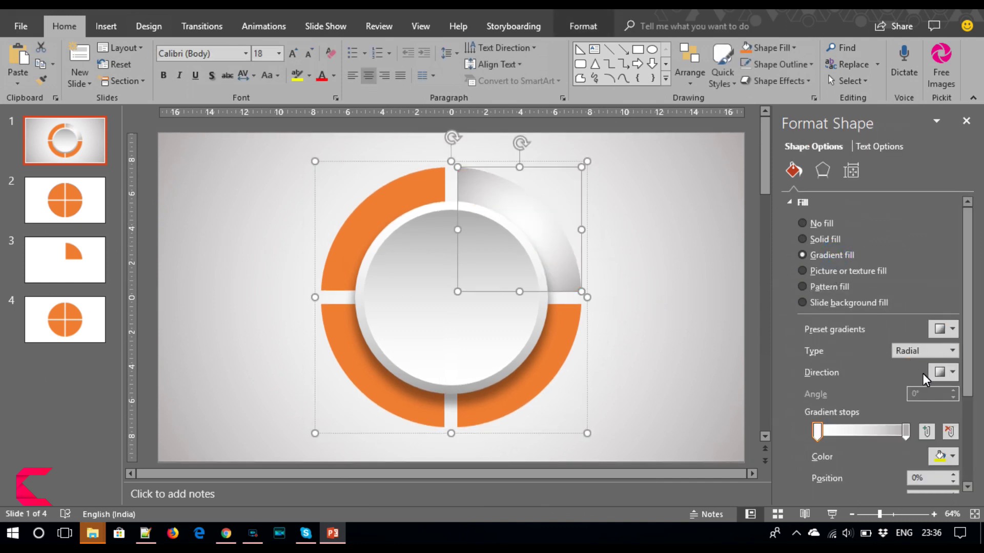
pyautogui.click(905, 433)
pyautogui.click(940, 456)
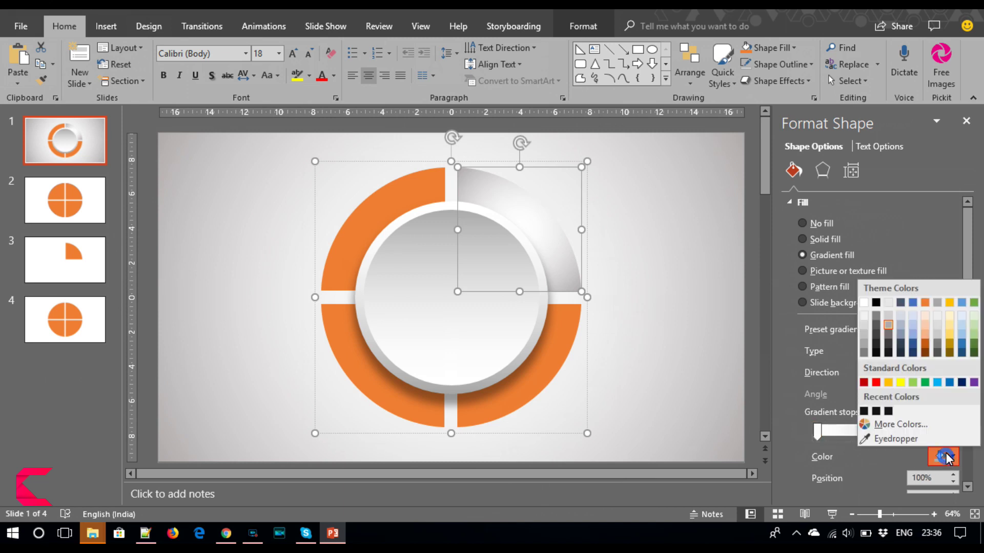
pyautogui.click(930, 428)
pyautogui.click(412, 136)
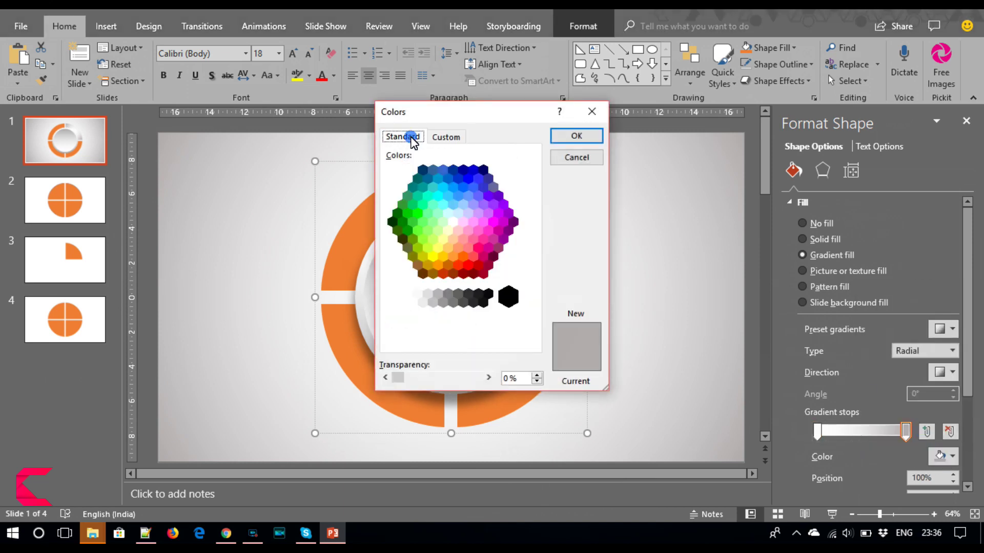
pyautogui.click(458, 179)
pyautogui.click(462, 187)
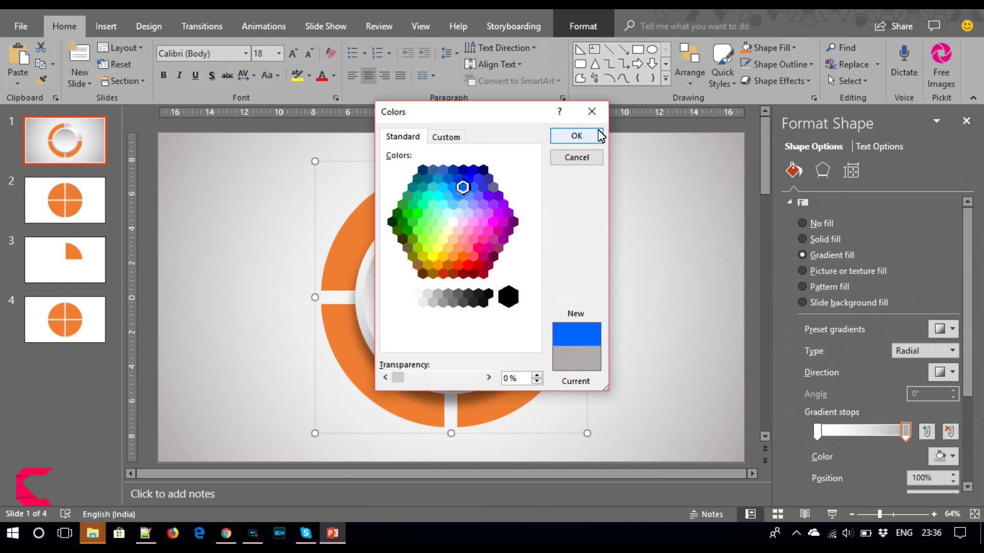
pyautogui.click(576, 136)
# - Set the quarter's starting gradient stop to cyan
pyautogui.click(818, 431)
pyautogui.click(952, 456)
pyautogui.click(889, 424)
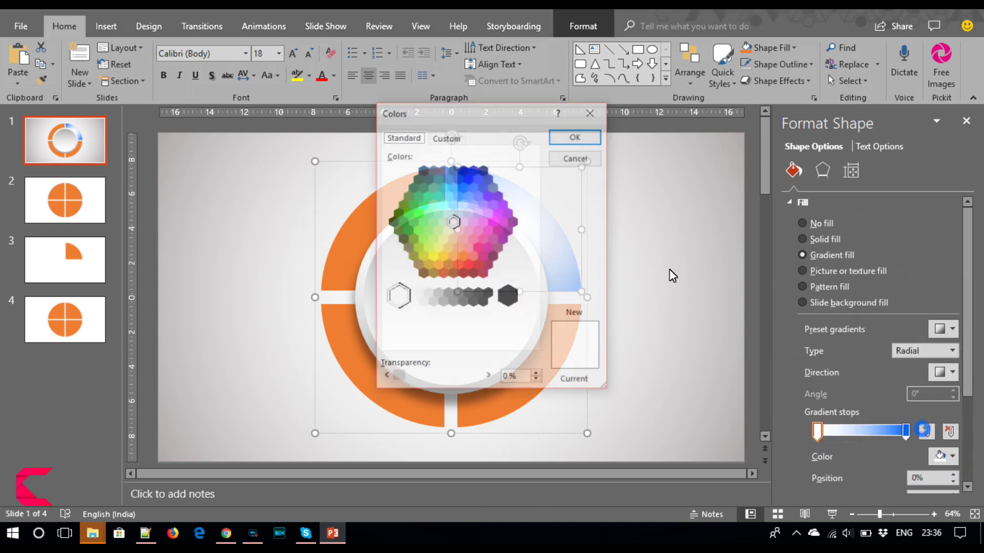
pyautogui.click(444, 200)
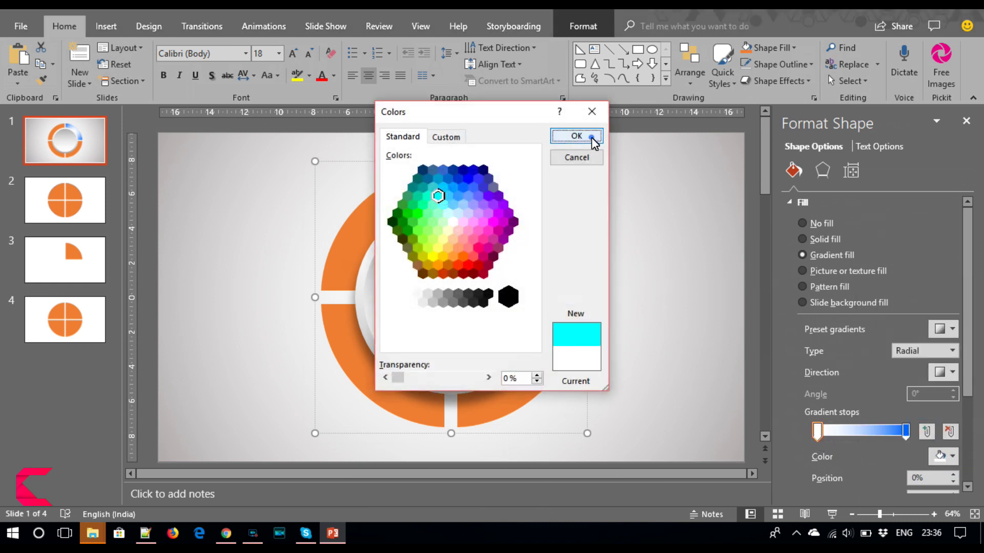
pyautogui.click(591, 138)
pyautogui.click(537, 390)
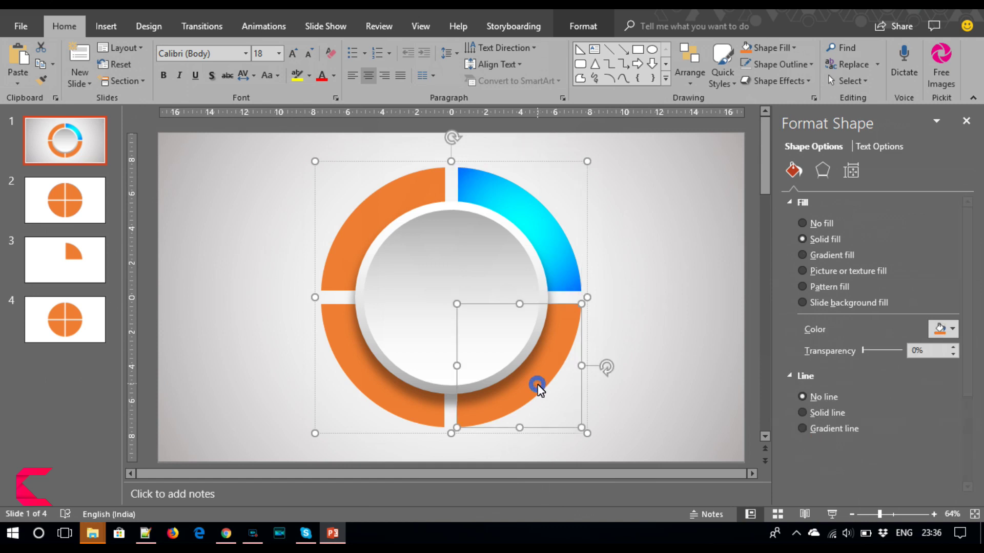
# - Fill the bottom-right quarter with a gradient using green for both the start and end stops
pyautogui.click(834, 256)
pyautogui.click(950, 456)
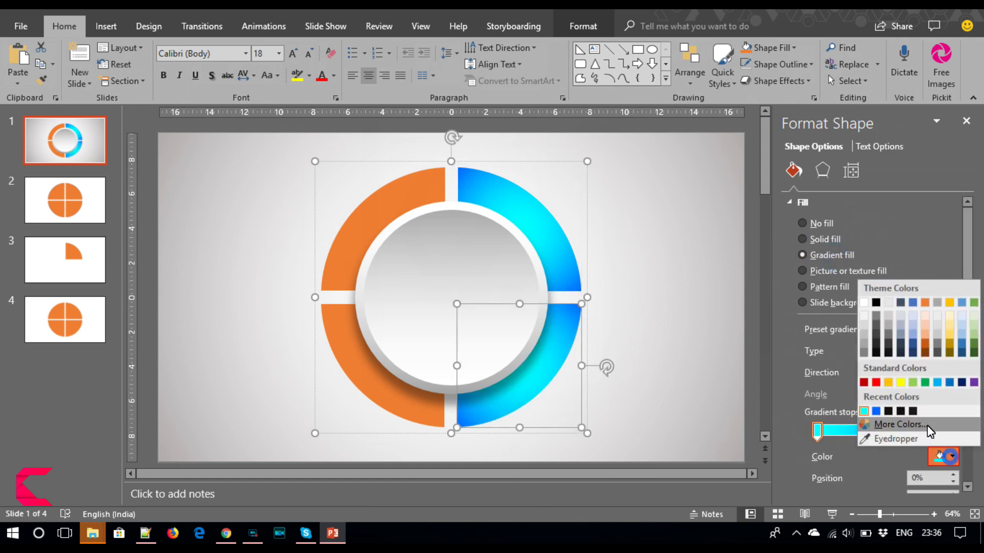
pyautogui.click(900, 425)
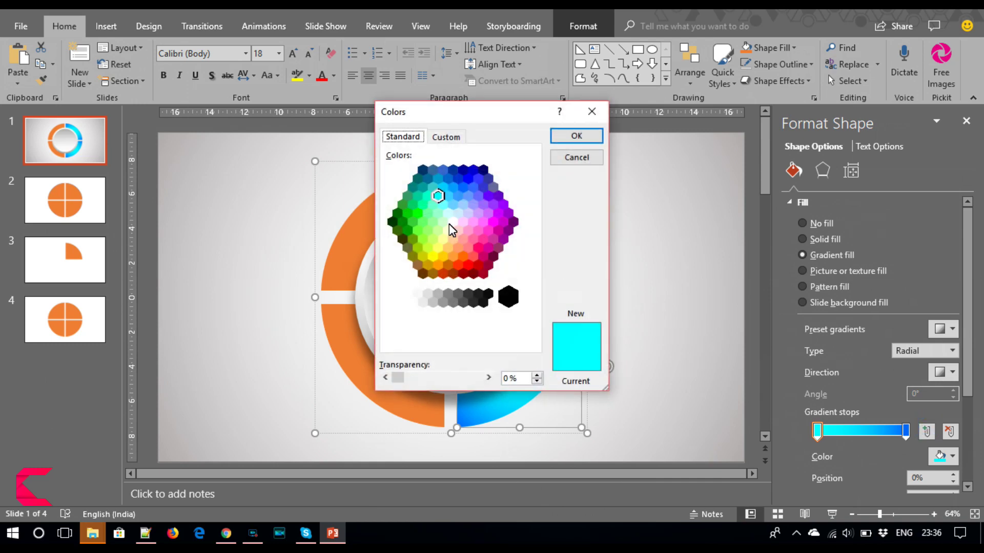
pyautogui.click(418, 210)
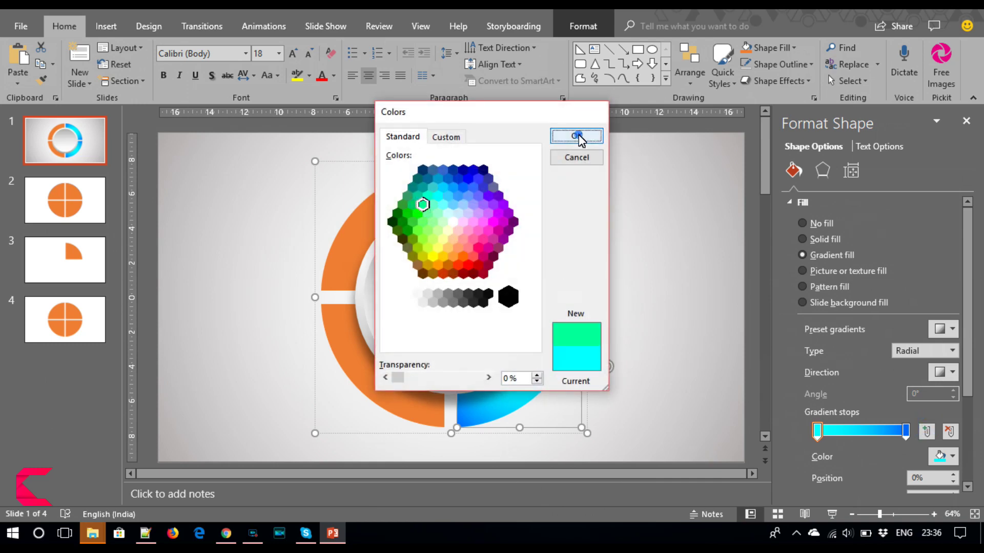
pyautogui.click(576, 136)
pyautogui.click(905, 431)
pyautogui.click(937, 456)
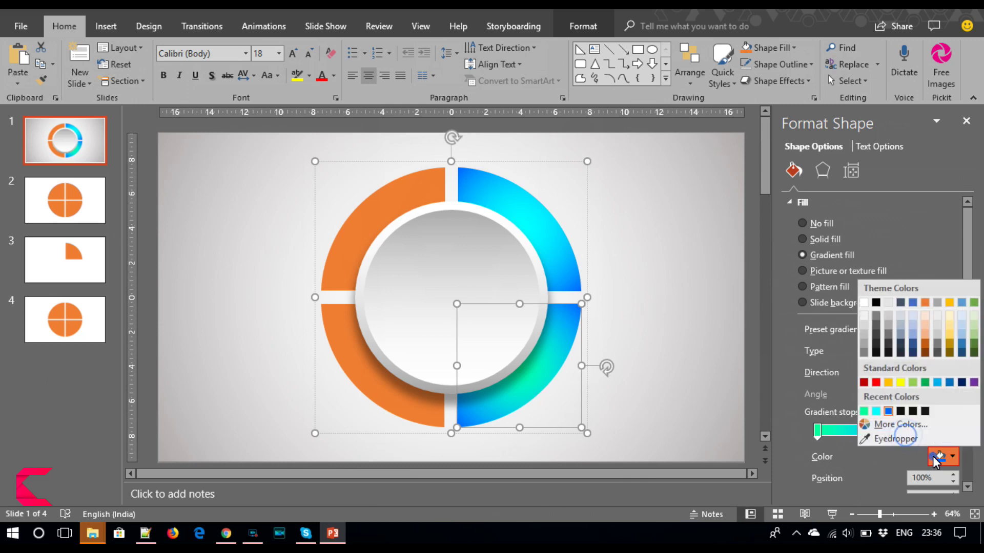
pyautogui.click(917, 426)
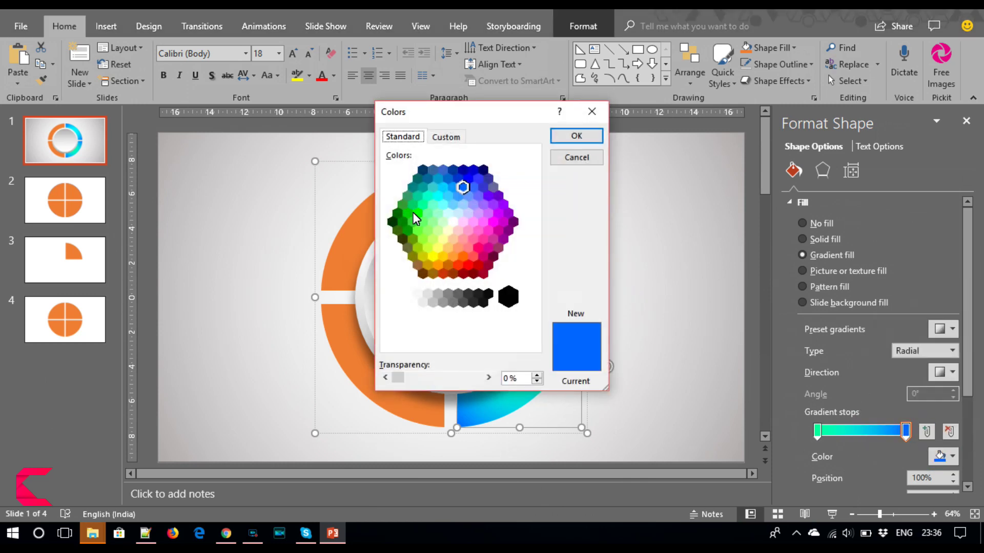
pyautogui.click(399, 207)
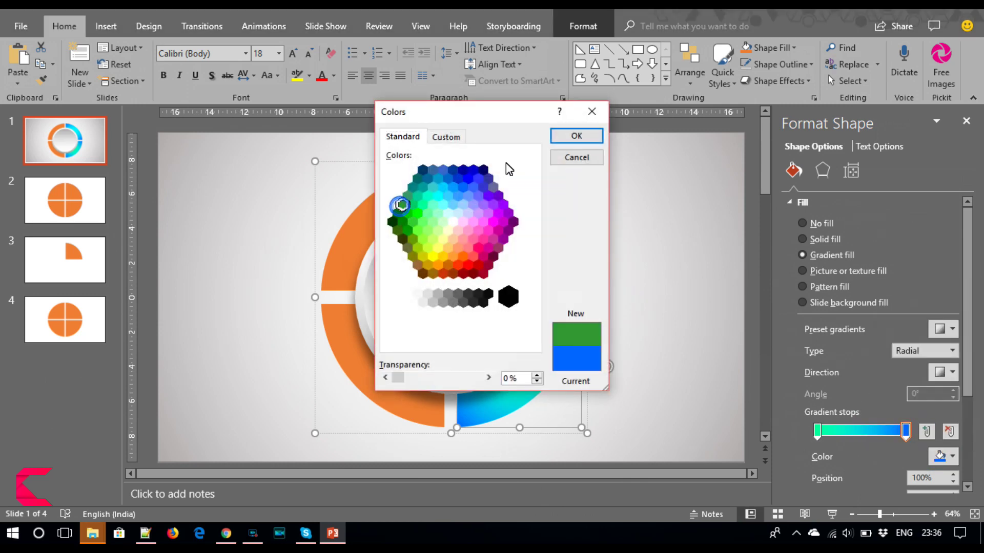
pyautogui.click(577, 136)
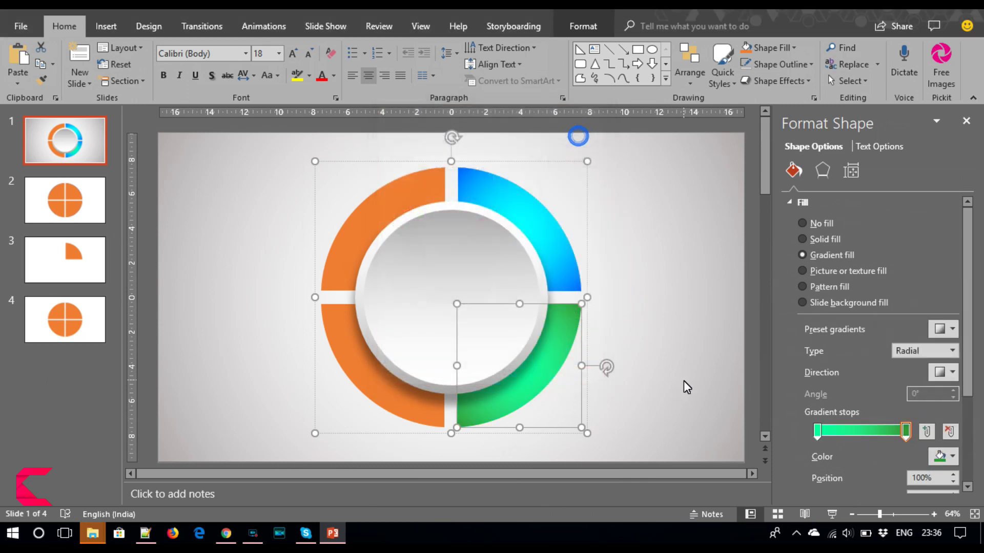
pyautogui.click(362, 388)
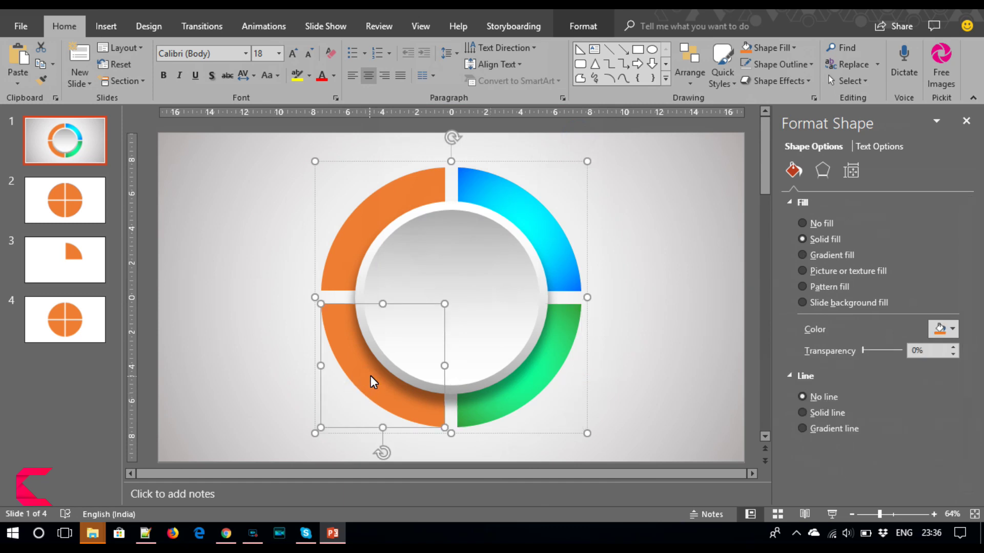
# - Switch the bottom-left segment to a gradient fill with a red first stop
pyautogui.click(825, 254)
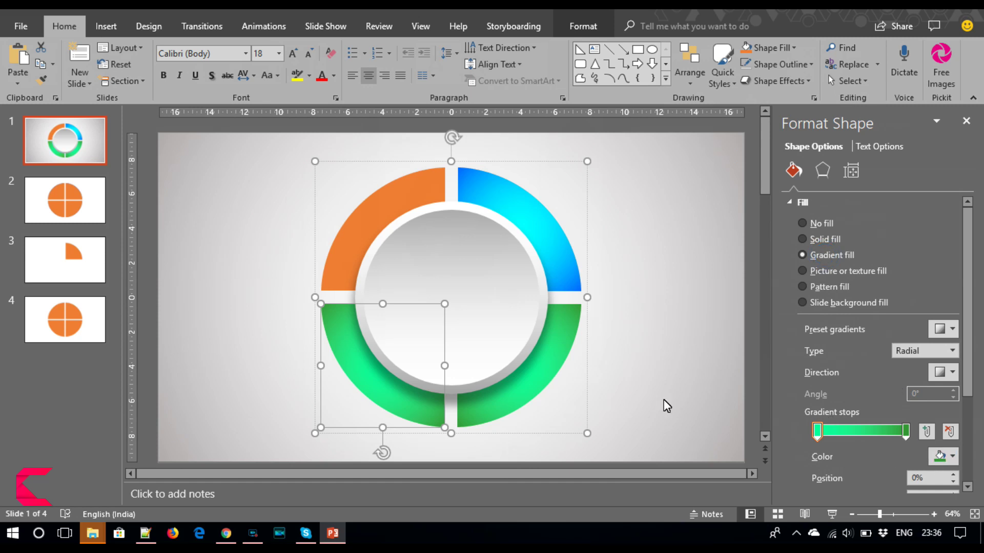
pyautogui.click(951, 455)
pyautogui.click(912, 422)
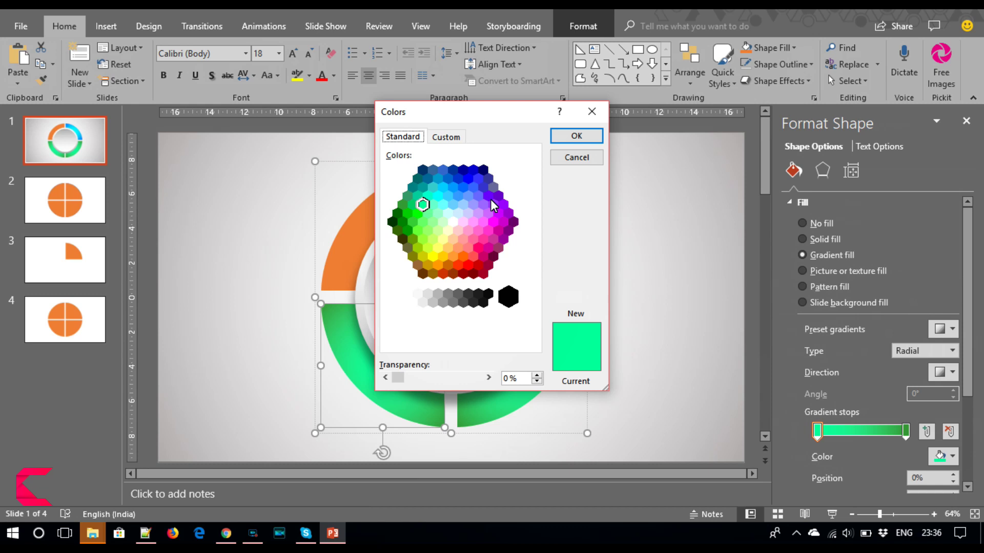
pyautogui.click(444, 248)
pyautogui.click(442, 242)
pyautogui.click(457, 246)
pyautogui.click(460, 258)
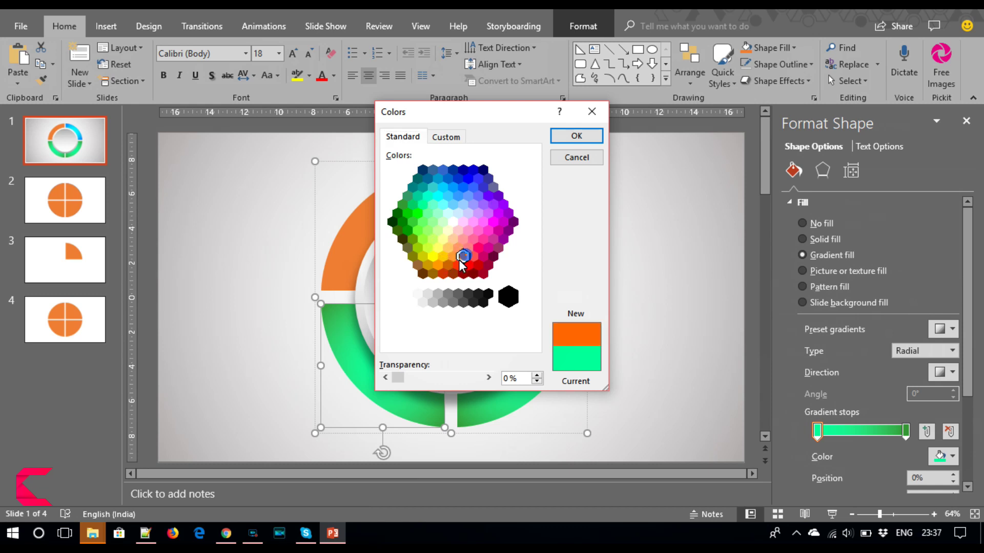
pyautogui.click(454, 259)
pyautogui.click(463, 257)
pyautogui.click(466, 265)
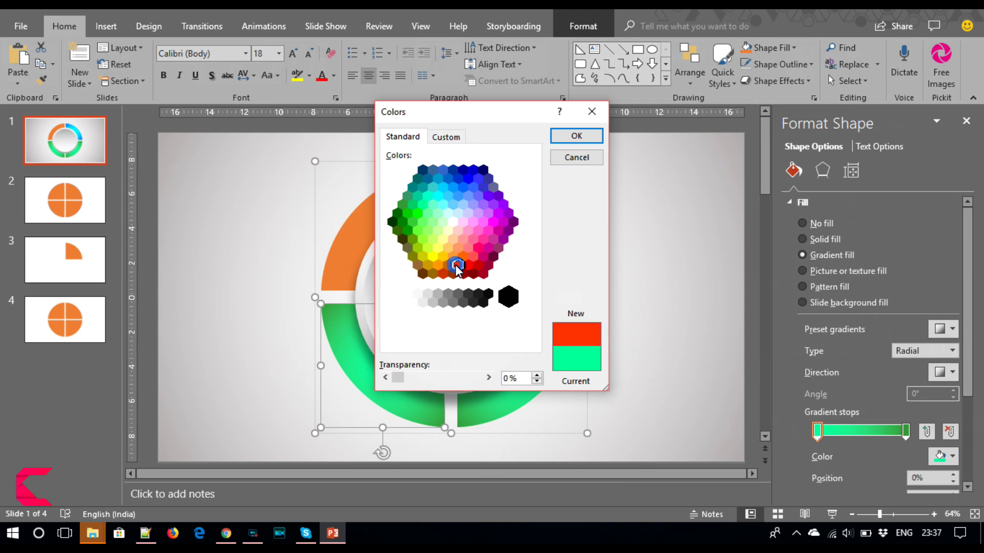
pyautogui.click(577, 138)
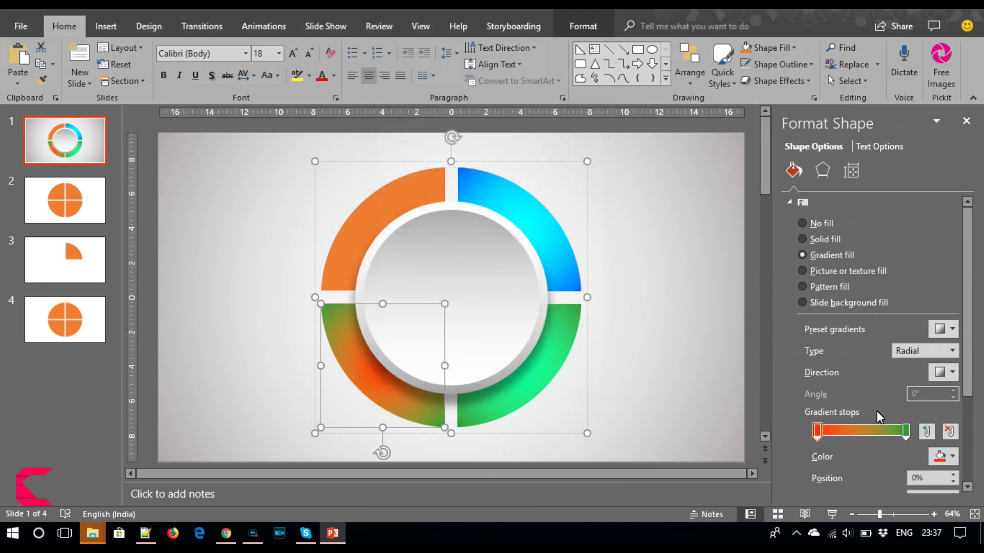
# - Set the segment's outer gradient stop to dark red
pyautogui.click(905, 432)
pyautogui.click(948, 456)
pyautogui.click(924, 433)
pyautogui.click(488, 263)
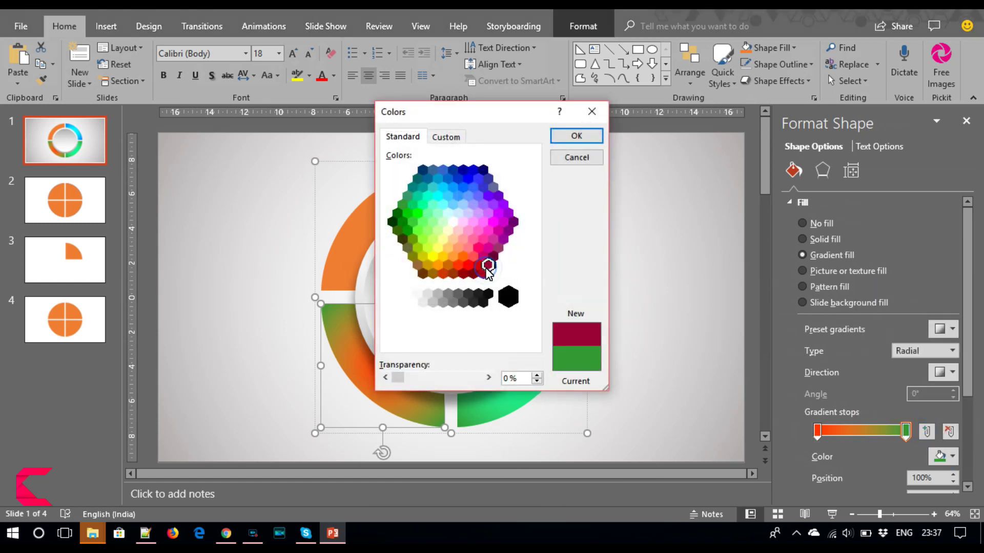
pyautogui.click(588, 137)
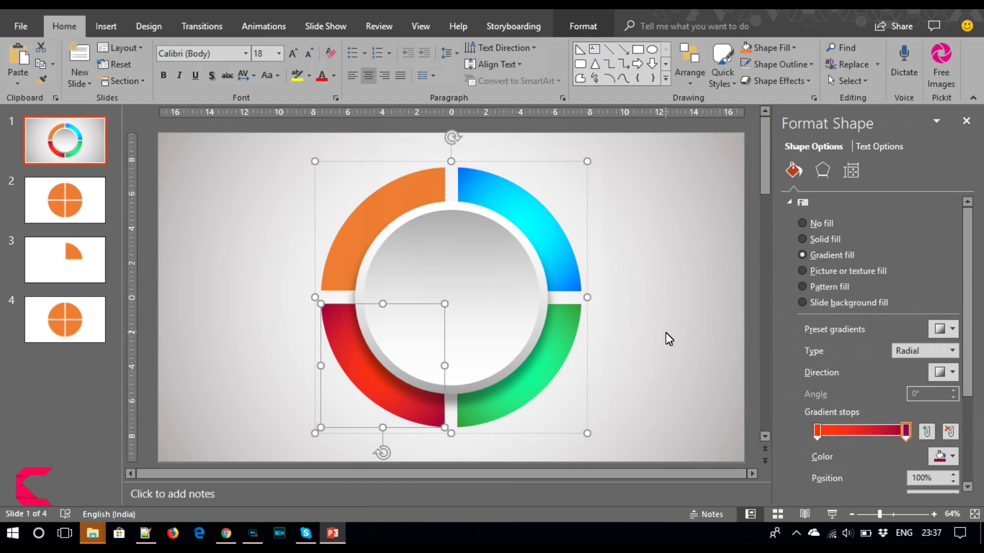
pyautogui.click(389, 210)
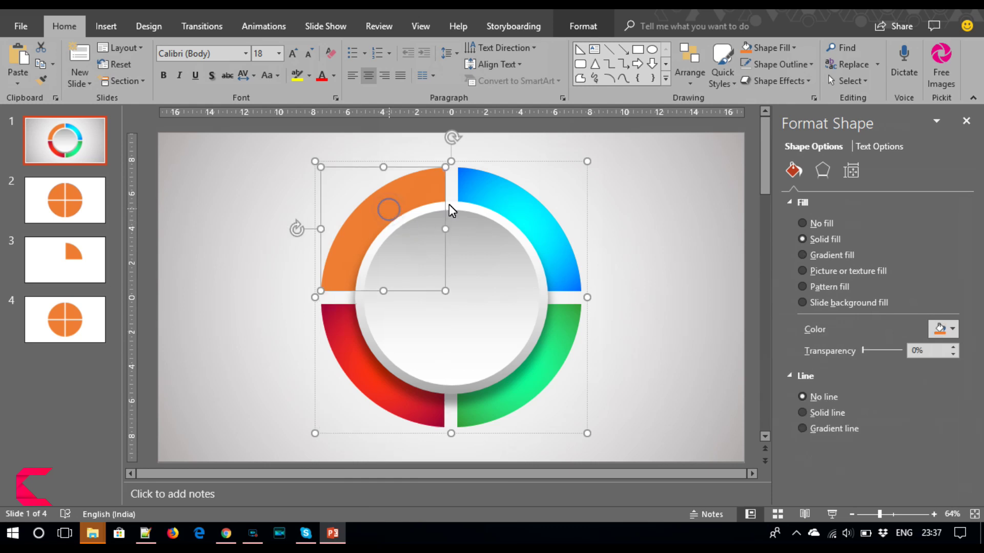
# - Fill the top-left segment with a gradient from magenta to purple
pyautogui.click(845, 252)
pyautogui.click(945, 456)
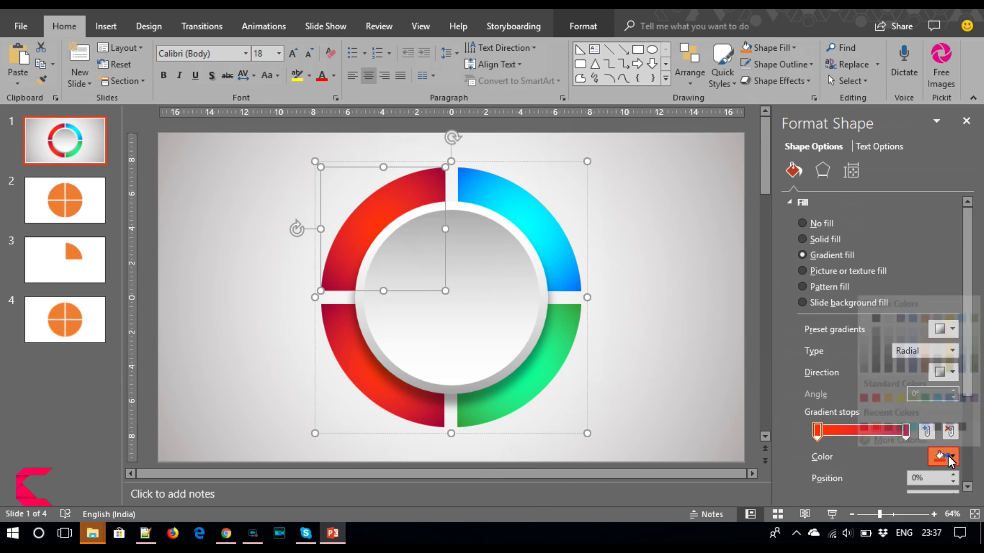
pyautogui.click(926, 425)
pyautogui.click(490, 233)
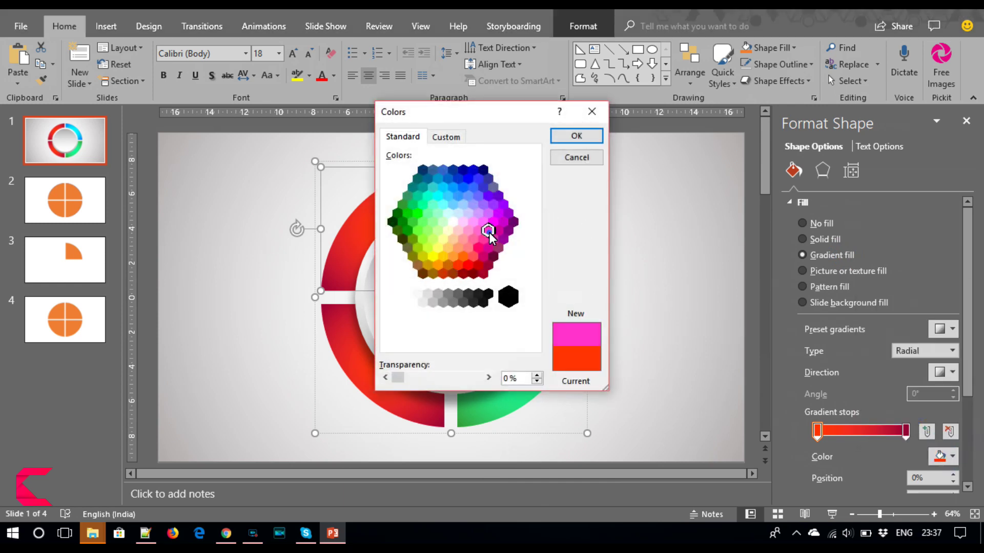
pyautogui.click(576, 135)
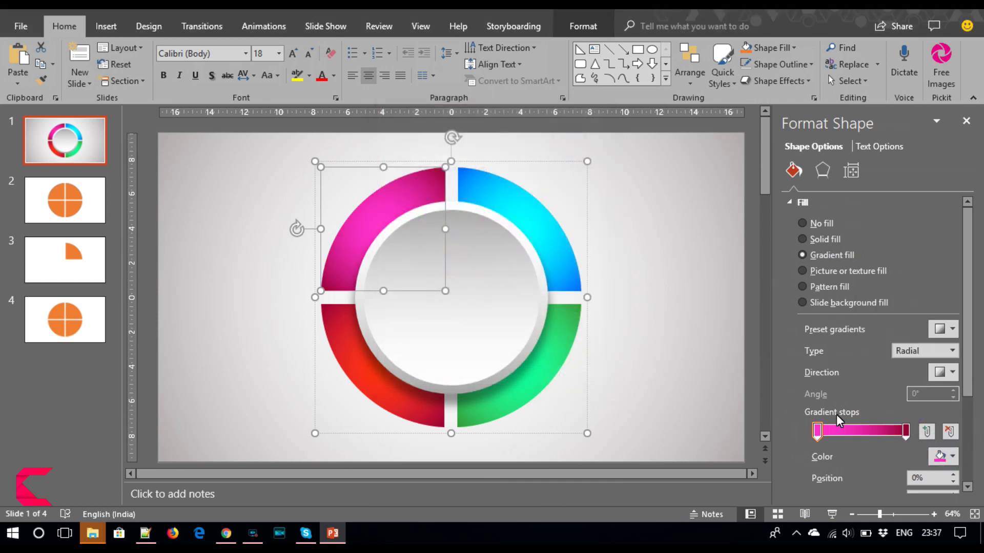
pyautogui.click(906, 431)
pyautogui.click(946, 460)
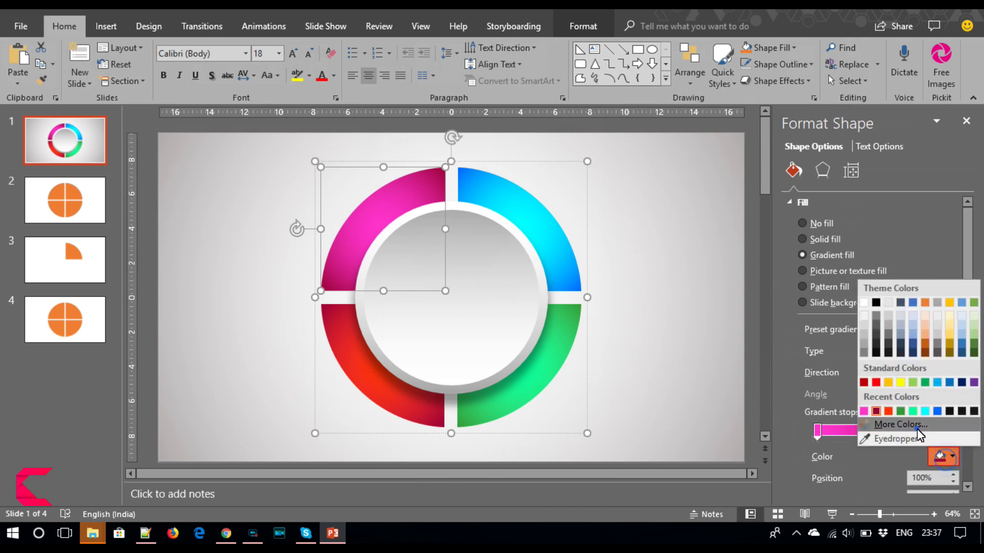
pyautogui.click(896, 436)
pyautogui.click(514, 221)
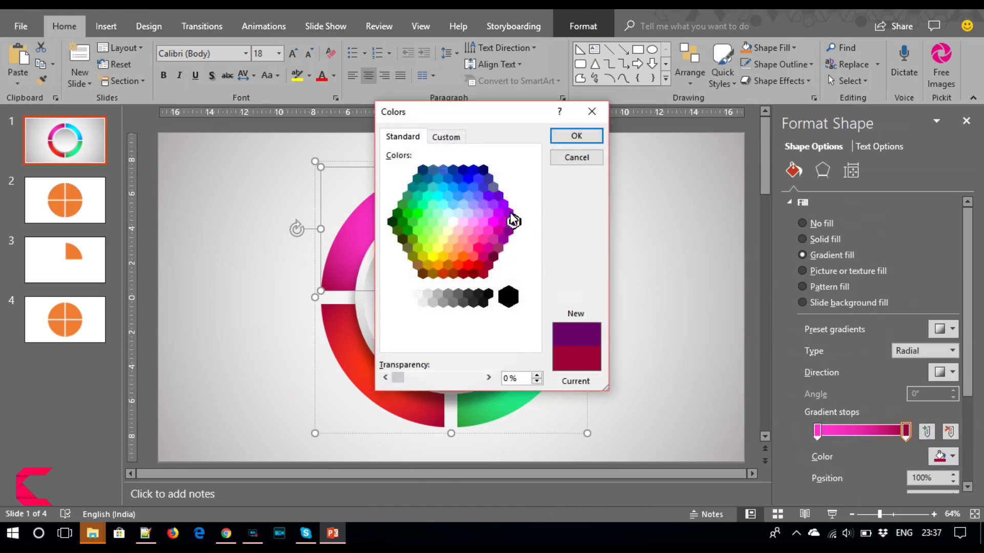
pyautogui.click(576, 135)
# - Select the whole ring group and bring up its shadow settings
pyautogui.click(679, 336)
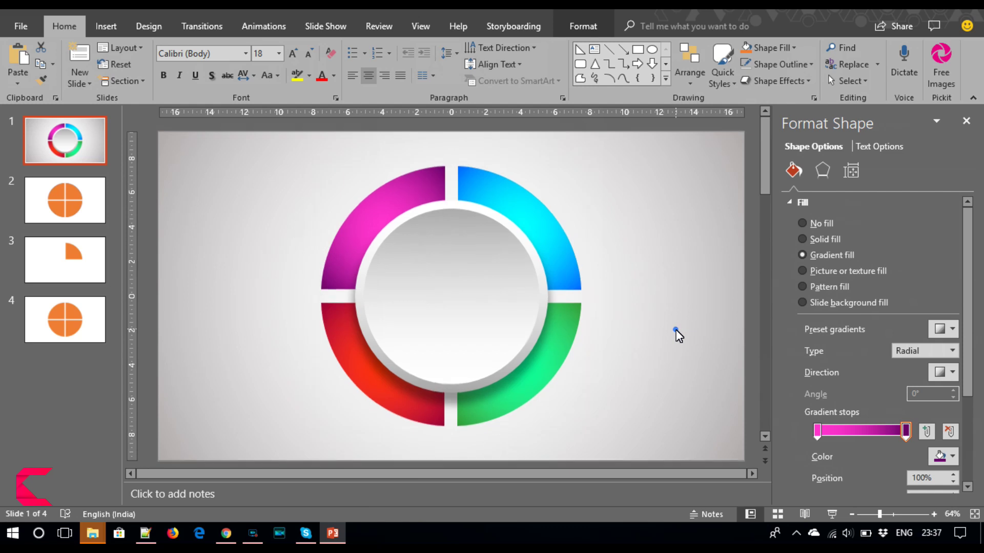
pyautogui.click(432, 410)
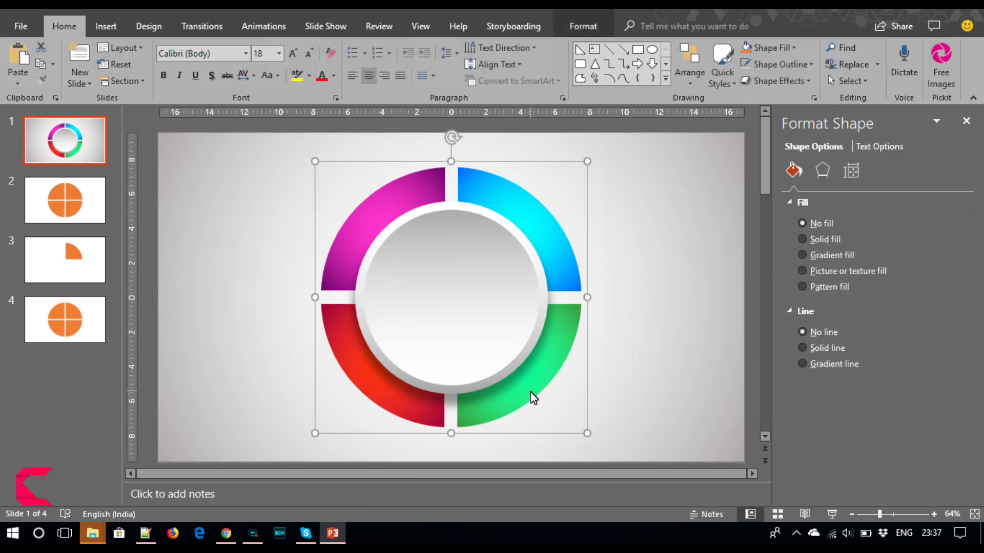
pyautogui.click(822, 169)
# - Apply an outer shadow preset to the ring with 15 pt blur, 10 pt distance and 100% size
pyautogui.click(942, 221)
pyautogui.click(902, 324)
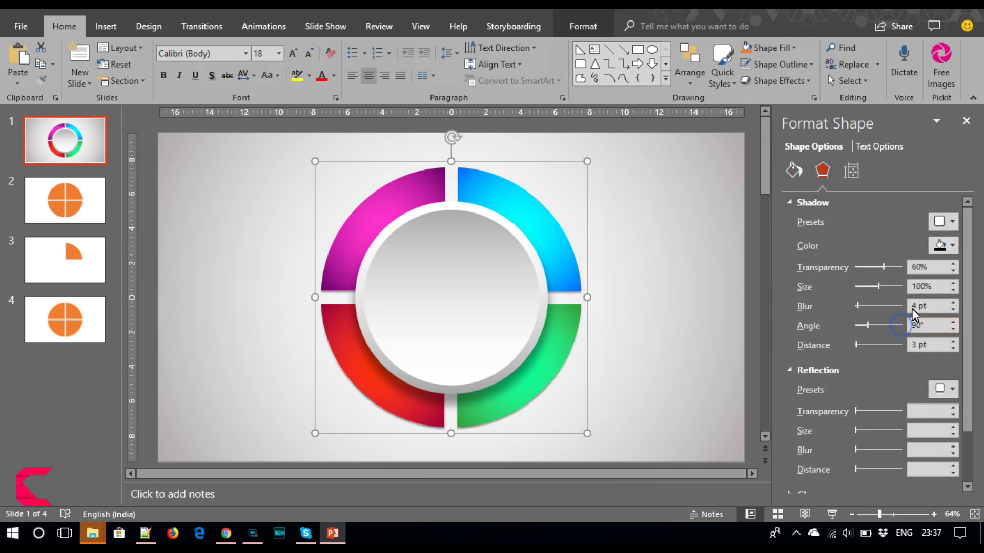
pyautogui.moveTo(858, 304); pyautogui.dragTo(863, 306)
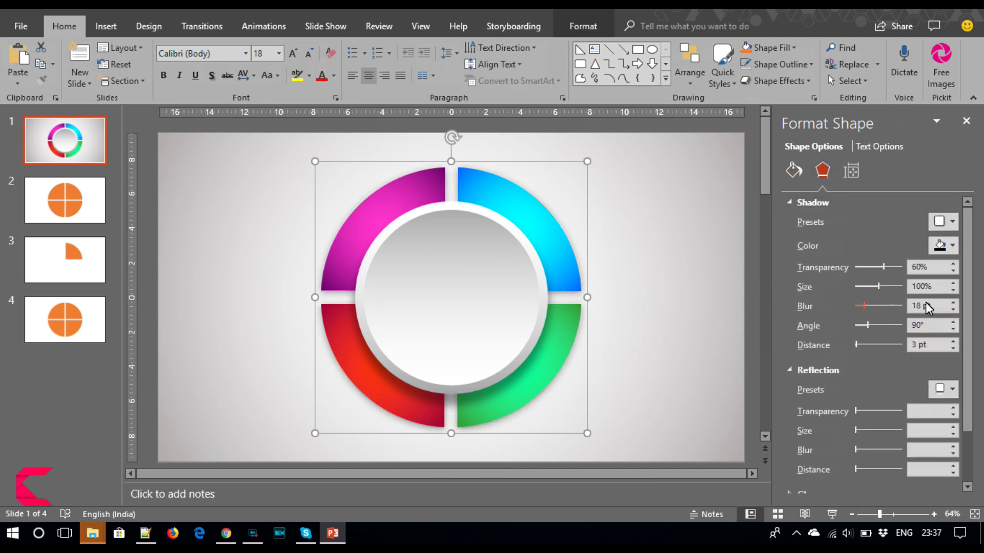
pyautogui.click(954, 310)
pyautogui.click(953, 341)
pyautogui.click(953, 342)
pyautogui.click(953, 341)
pyautogui.click(952, 342)
pyautogui.click(953, 342)
pyautogui.click(951, 342)
pyautogui.click(952, 342)
pyautogui.click(952, 284)
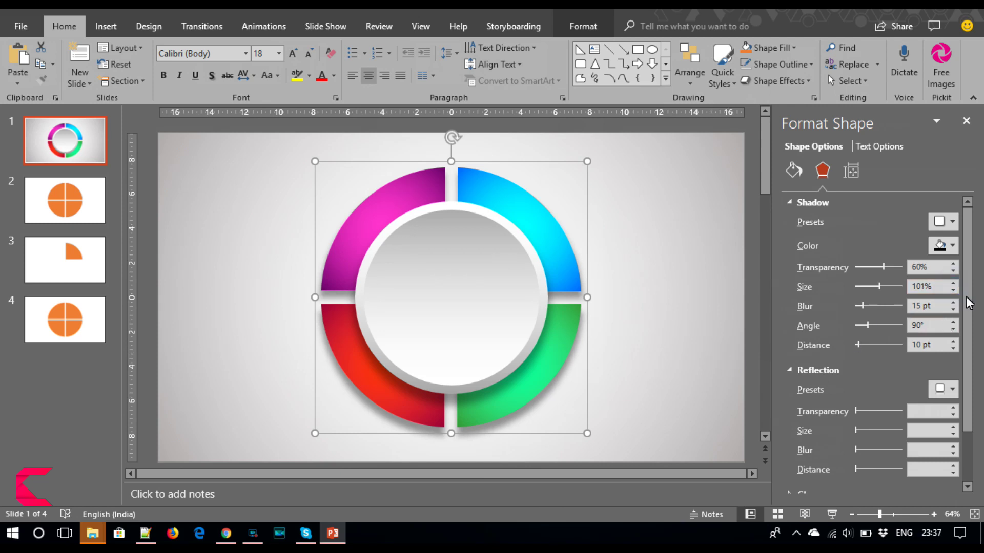
pyautogui.click(952, 290)
pyautogui.click(660, 330)
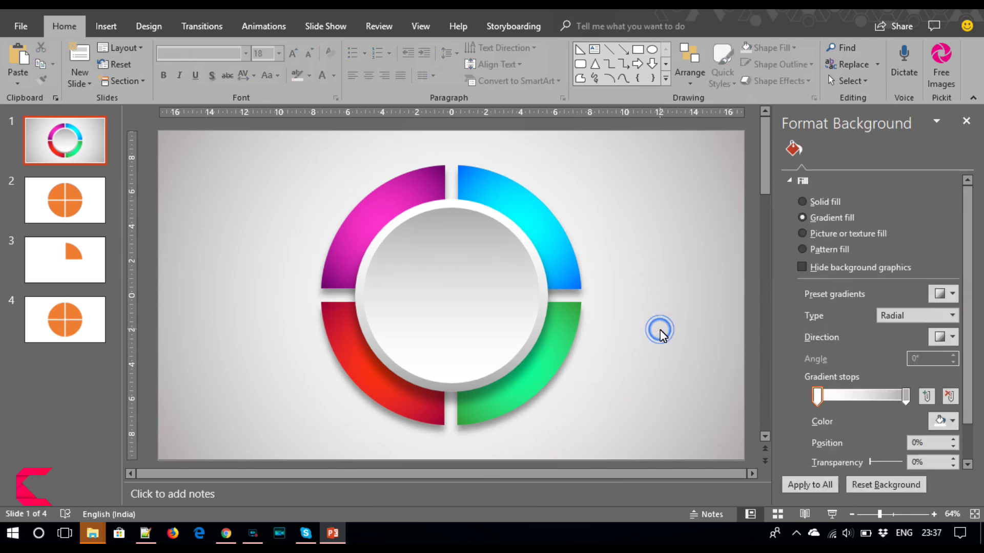
# - Change the green segment's outer gradient stop to a dark green
pyautogui.click(504, 413)
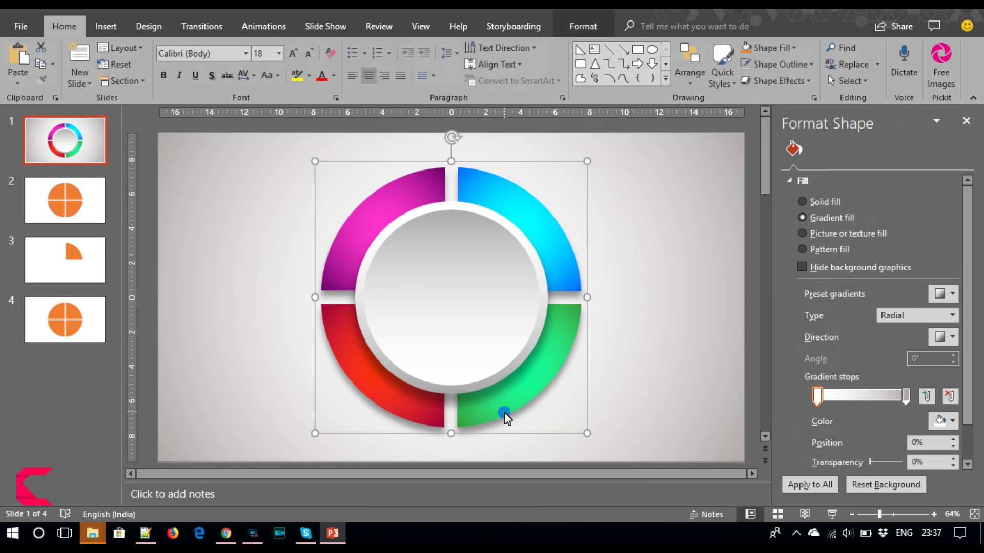
pyautogui.click(531, 397)
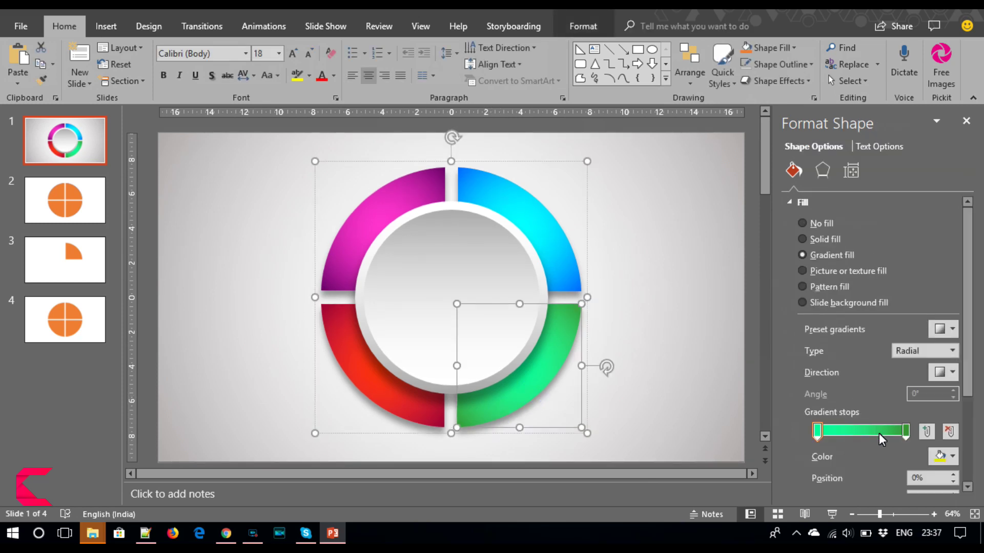
pyautogui.click(905, 431)
pyautogui.click(942, 456)
pyautogui.click(924, 431)
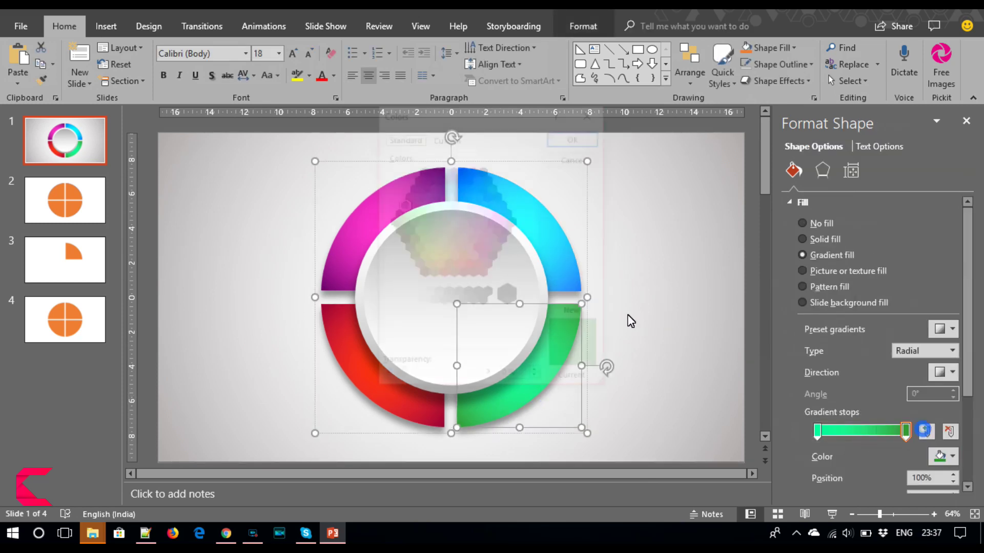
pyautogui.click(396, 212)
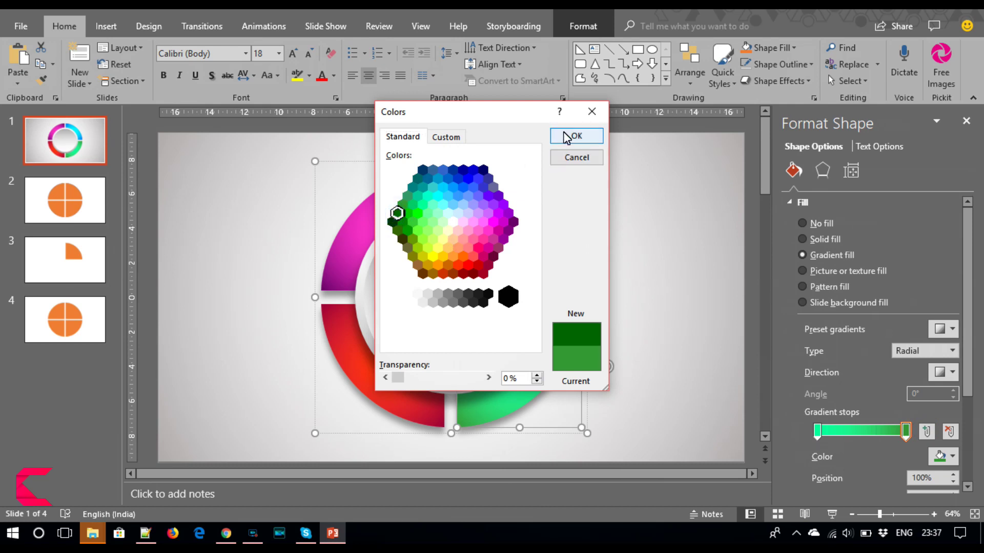
pyautogui.click(566, 136)
pyautogui.click(660, 349)
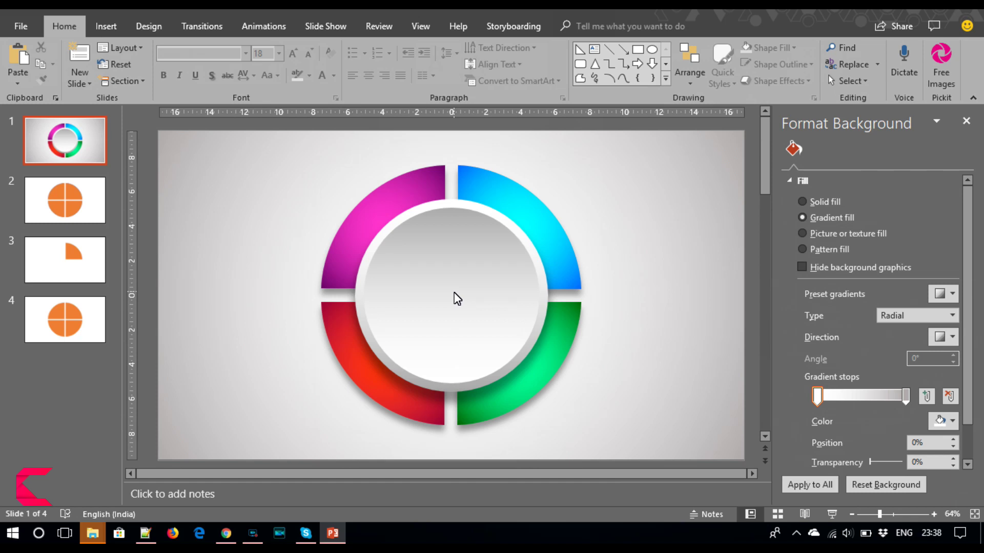
# - Paste a copy of the four-colour pie and shrink it into the centre circle
pyautogui.click(531, 204)
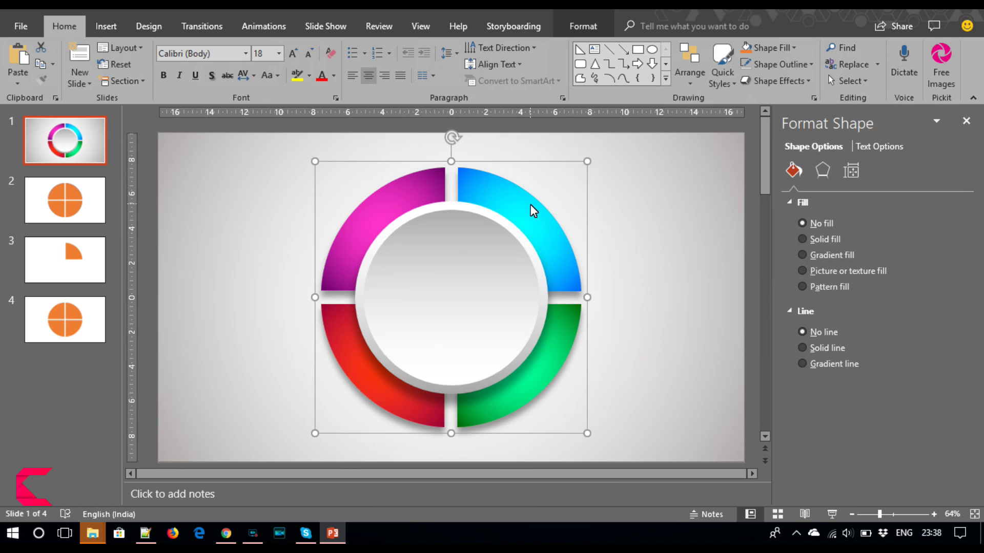
pyautogui.hotkey('ctrl', 'v')
pyautogui.click(592, 164)
pyautogui.moveTo(566, 212); pyautogui.dragTo(476, 296)
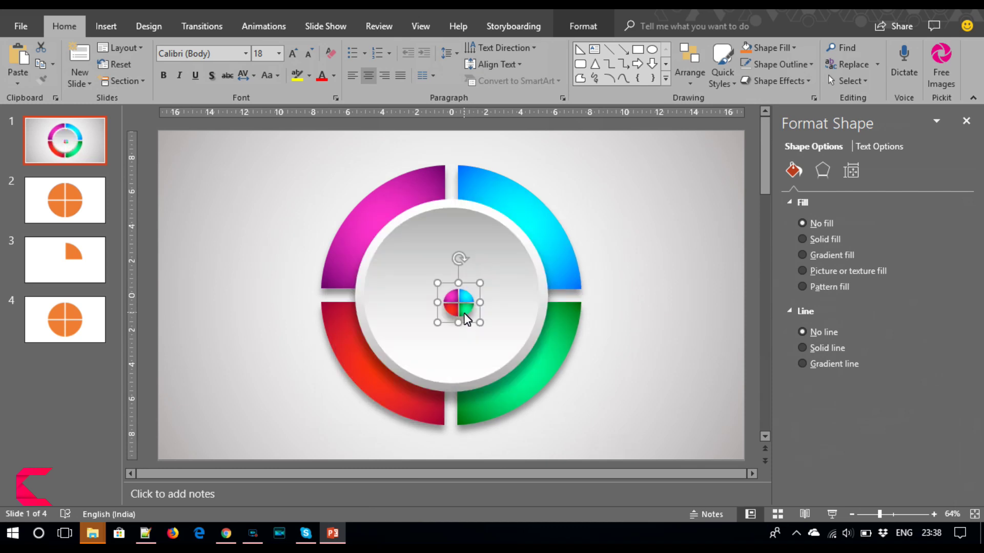
pyautogui.moveTo(467, 318); pyautogui.dragTo(456, 366)
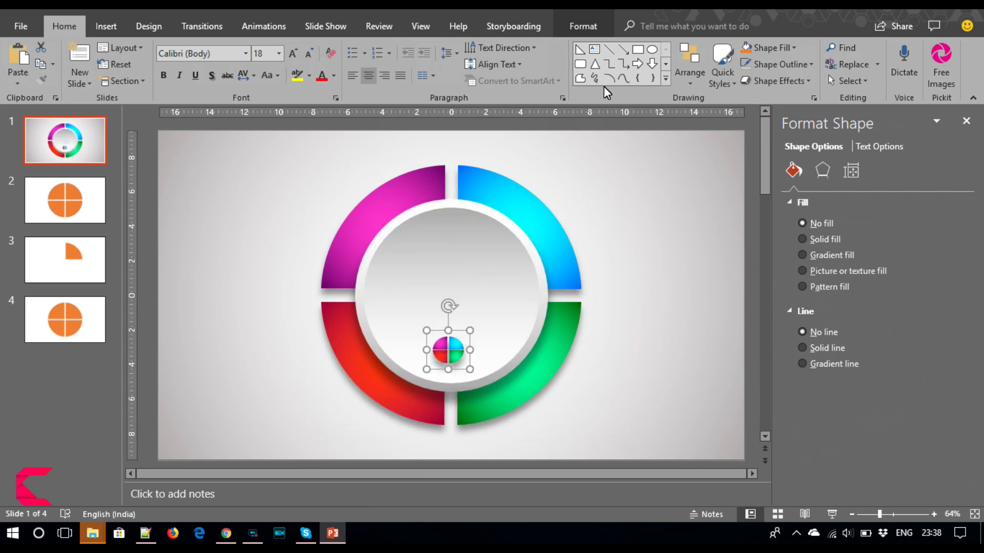
pyautogui.click(601, 23)
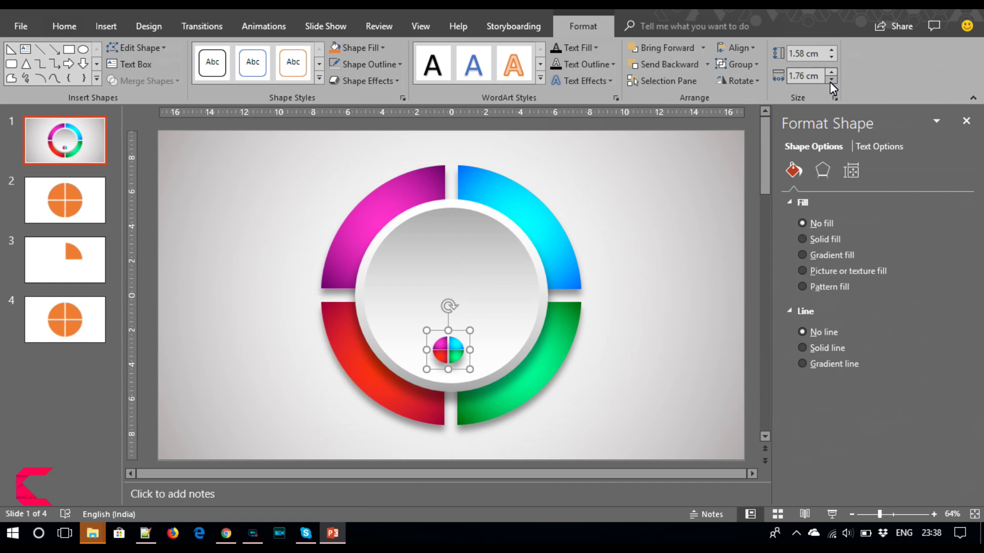
pyautogui.hotkey('ctrl', 'z')
pyautogui.hotkey('ctrl', 'z')
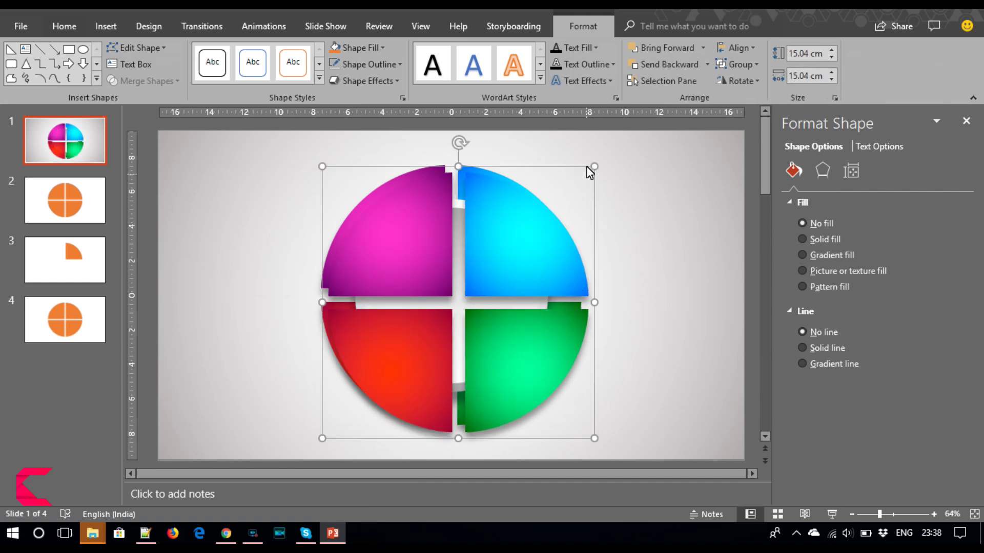
# - Move the small pie lower in the centre circle and size it to 1.55 cm
pyautogui.click(599, 173)
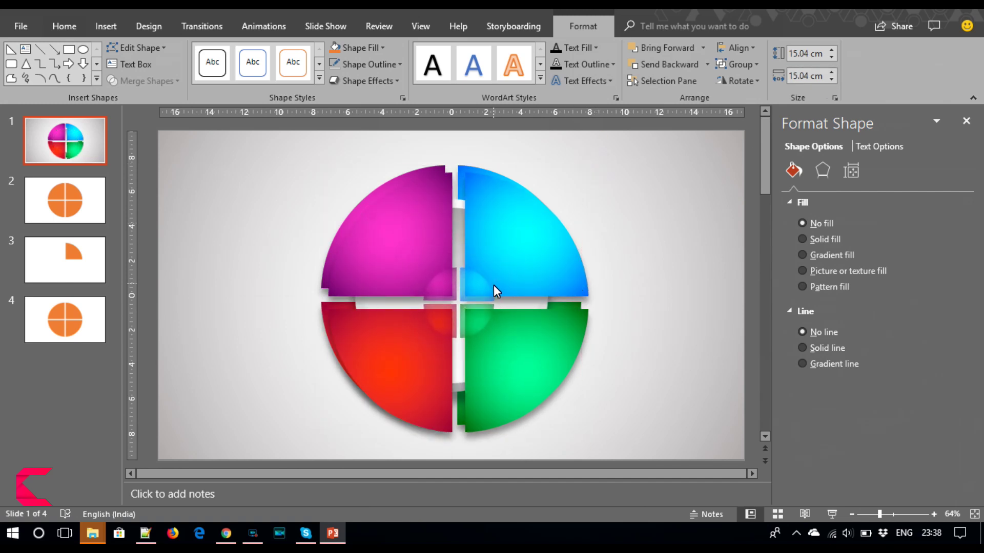
pyautogui.hotkey('ctrl', 'y')
pyautogui.hotkey('ctrl', 'y')
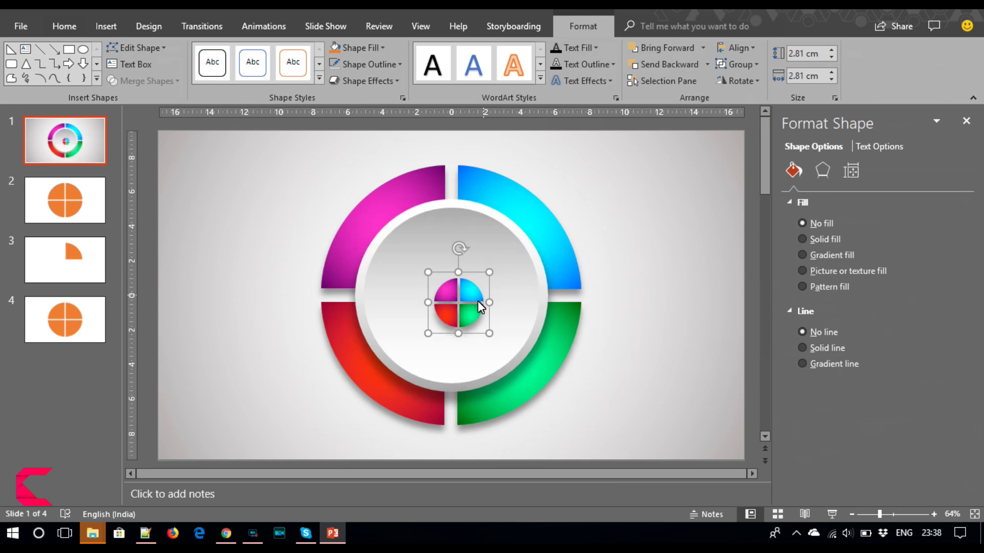
pyautogui.moveTo(463, 319); pyautogui.dragTo(457, 361)
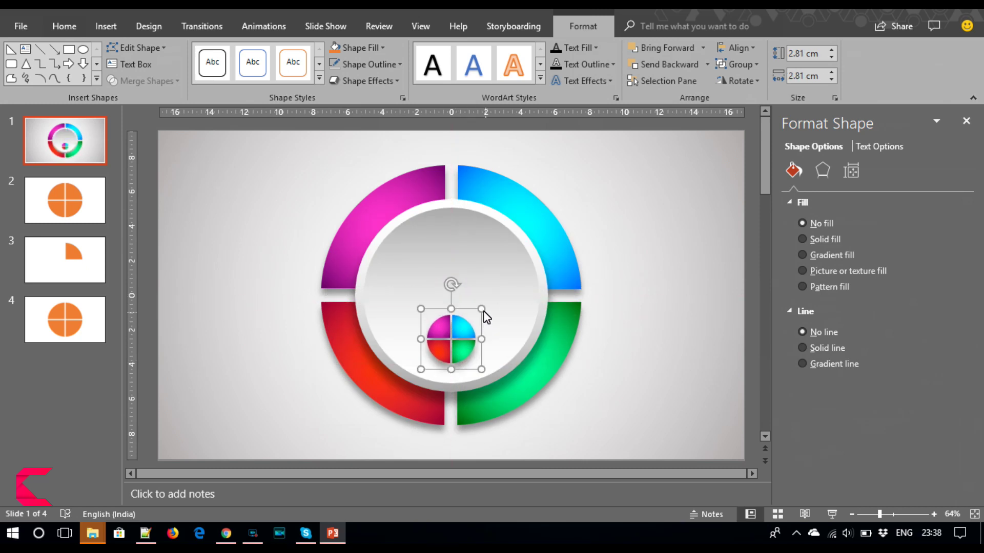
pyautogui.click(482, 311)
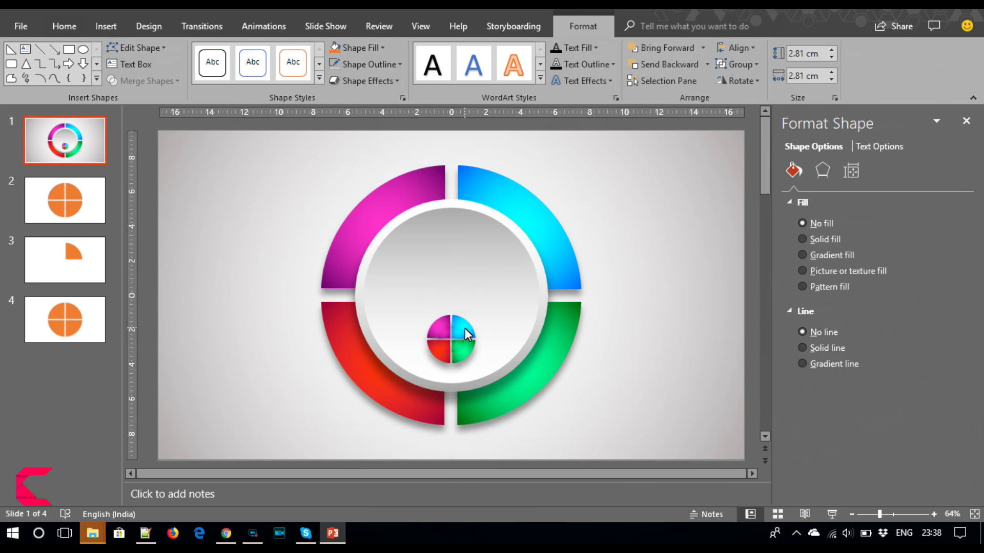
pyautogui.hotkey('ctrl', 'z')
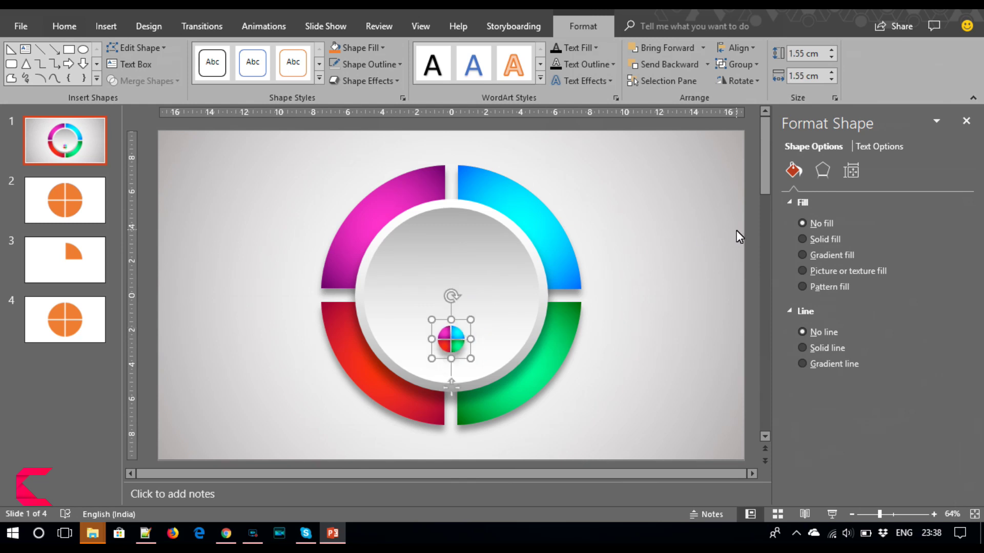
# - Set the small pie's shadow preset to No Shadow and nudge it slightly down
pyautogui.click(823, 170)
pyautogui.click(946, 223)
pyautogui.click(868, 269)
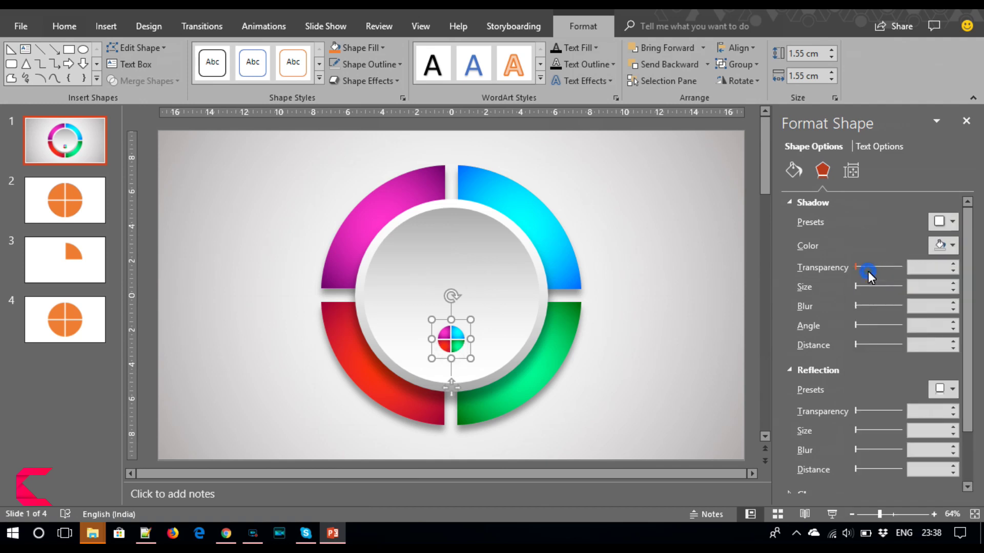
pyautogui.click(627, 310)
pyautogui.click(460, 353)
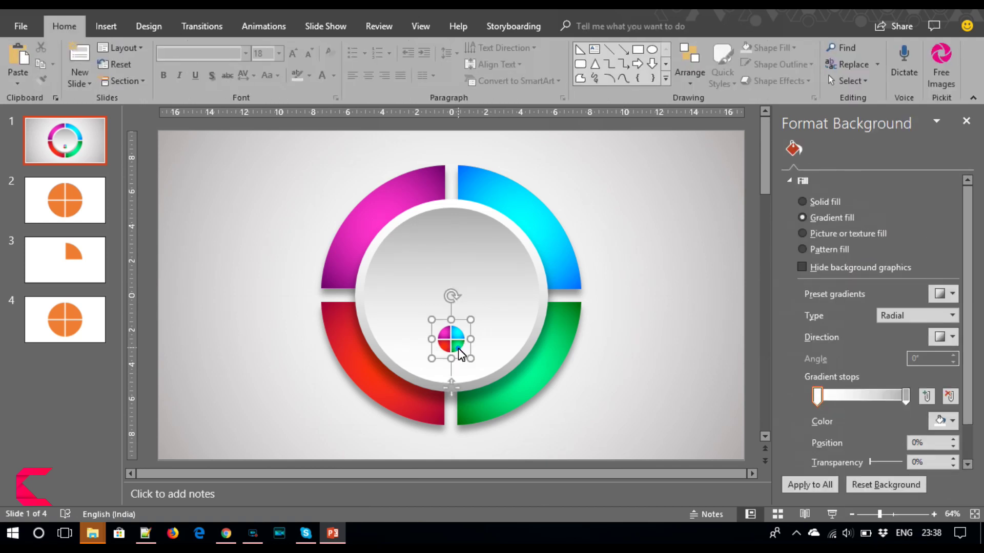
pyautogui.press('Down')
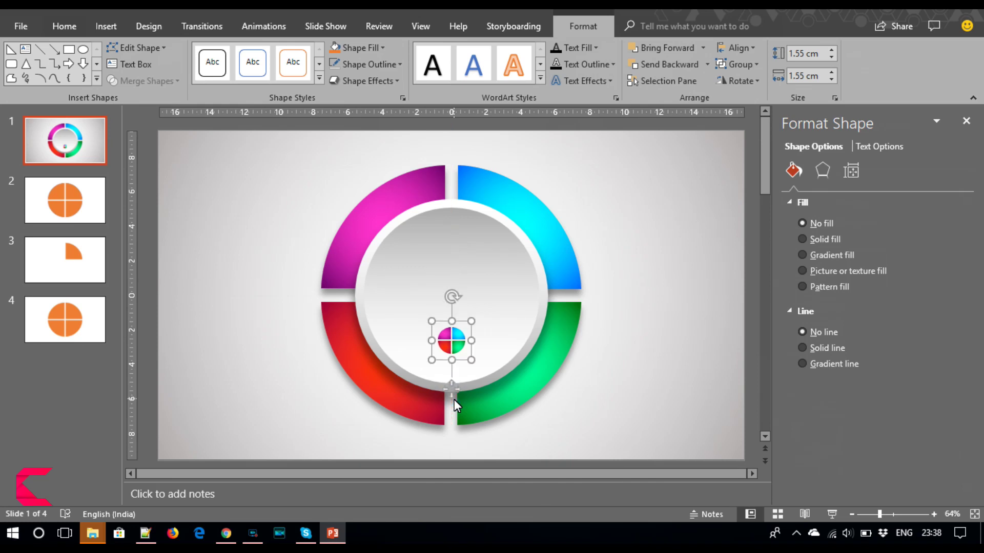
pyautogui.click(612, 380)
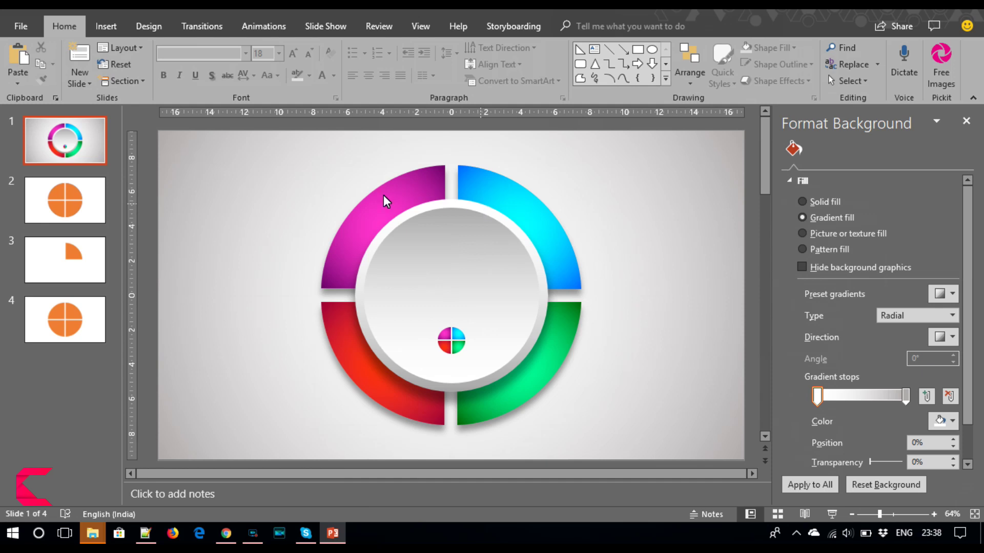
pyautogui.click(102, 27)
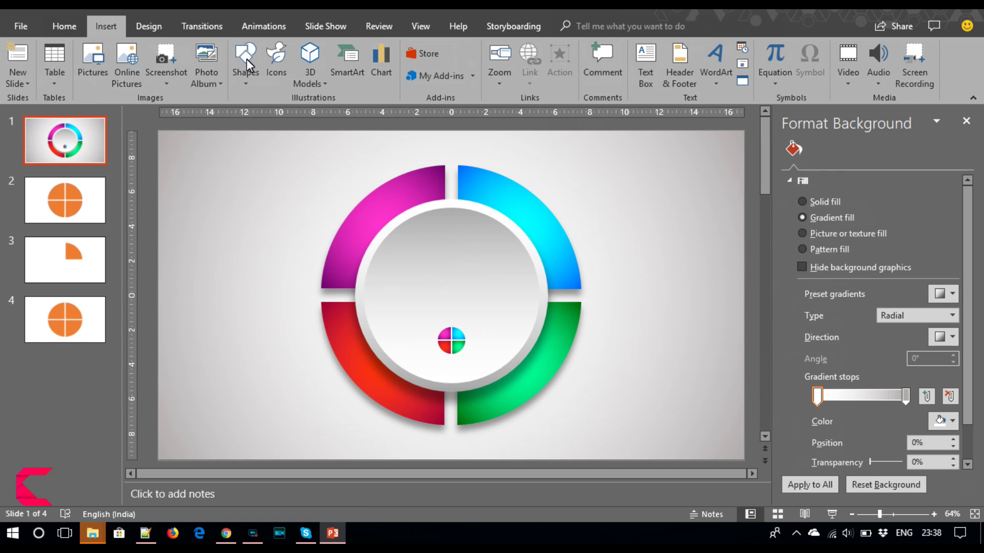
# - Add a text box reading 'business' in the centre circle, set in Agency FB
pyautogui.click(631, 70)
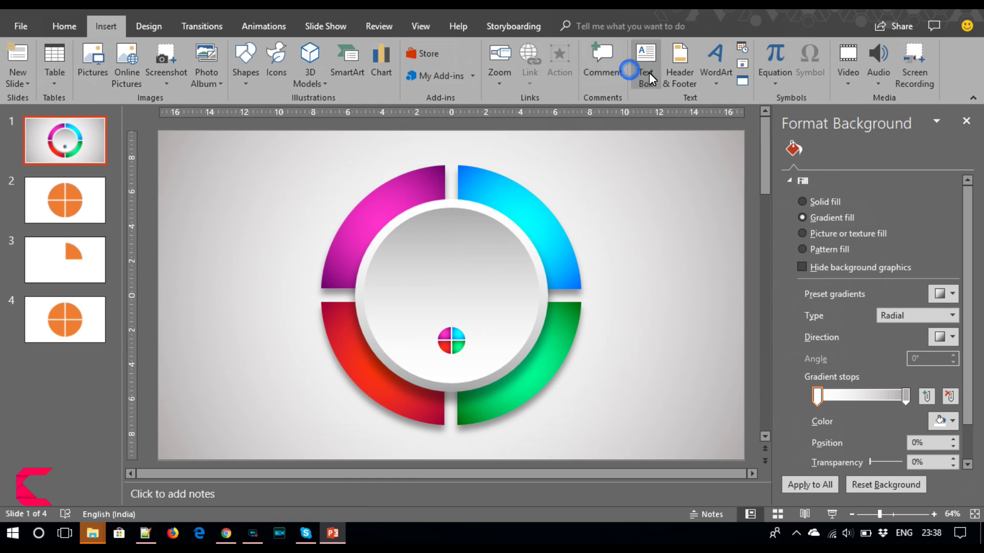
pyautogui.moveTo(410, 243); pyautogui.dragTo(483, 278)
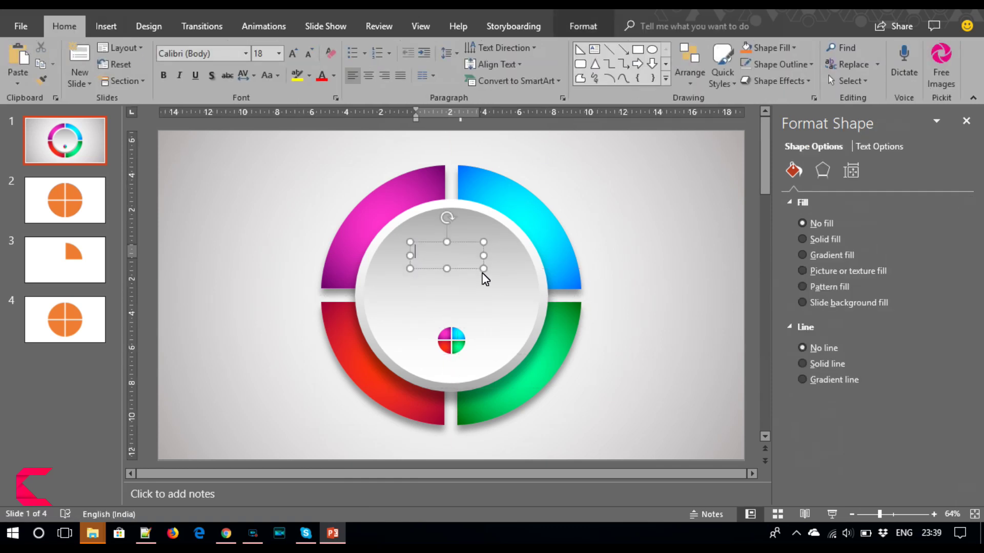
pyautogui.write('business')
pyautogui.hotkey('ctrl', 'a')
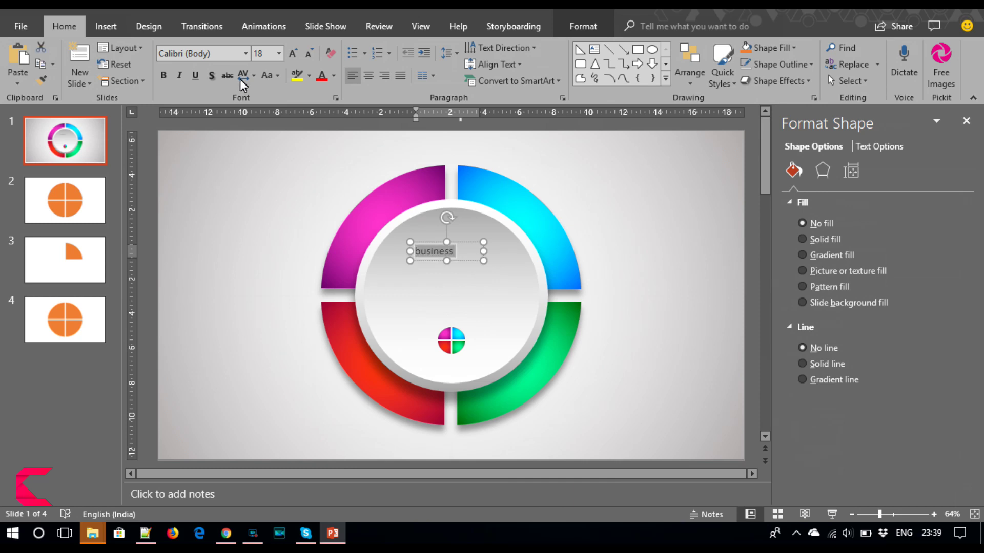
pyautogui.click(220, 54)
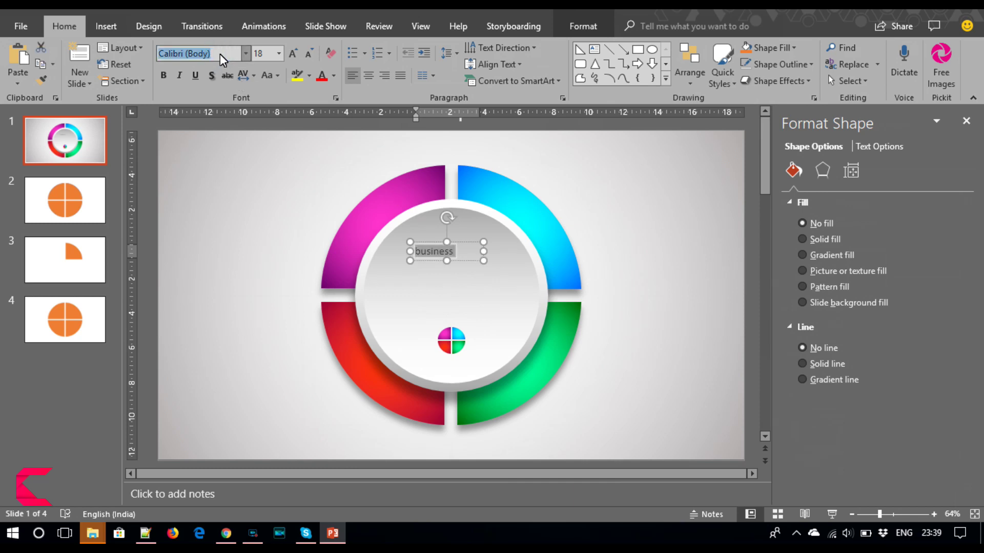
pyautogui.write('Impact')
pyautogui.press('BackSpace')
pyautogui.write('Agency FB')
pyautogui.press('Return')
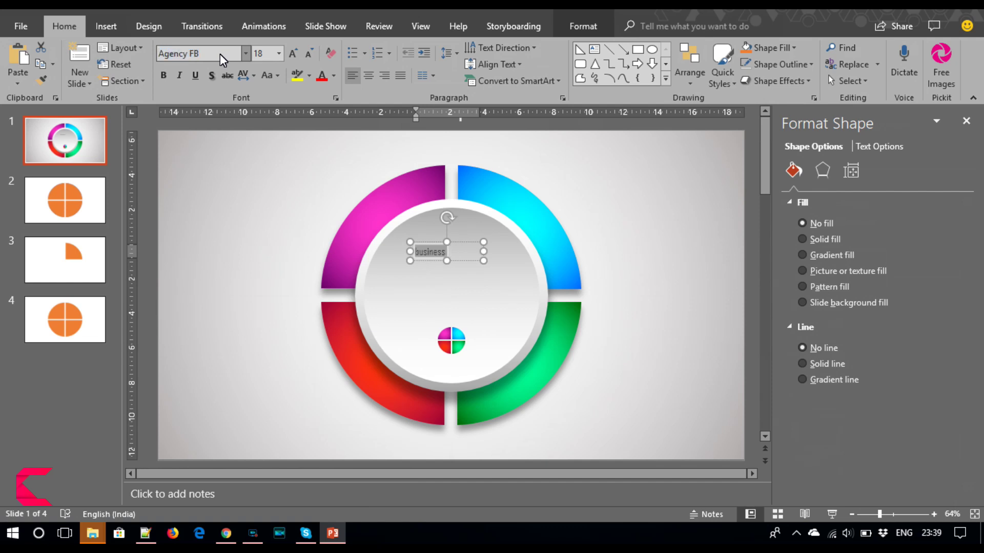
# - Make the title UPPERCASE, dark purple, centred, 28 pt, and centre it in the circle
pyautogui.click(268, 76)
pyautogui.click(286, 125)
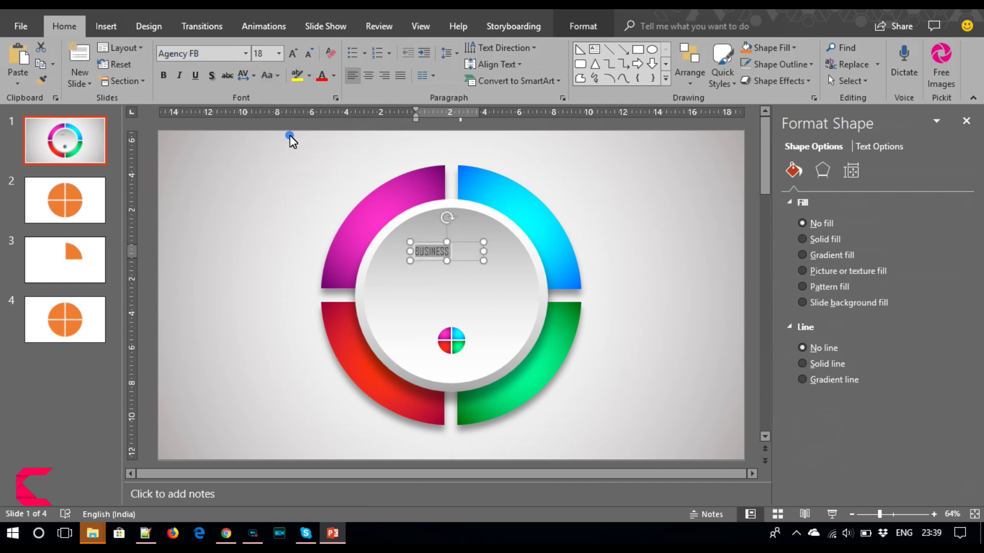
pyautogui.click(334, 75)
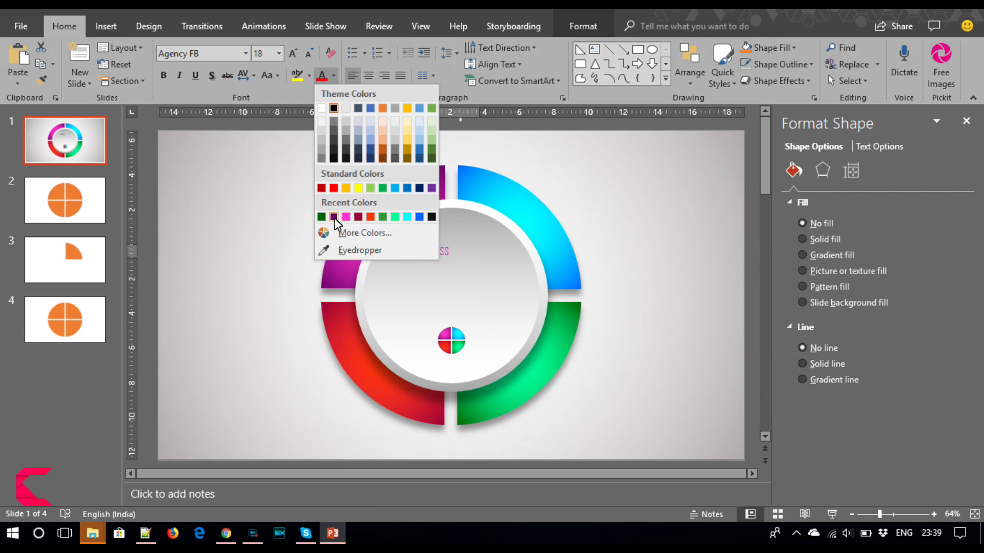
pyautogui.click(333, 217)
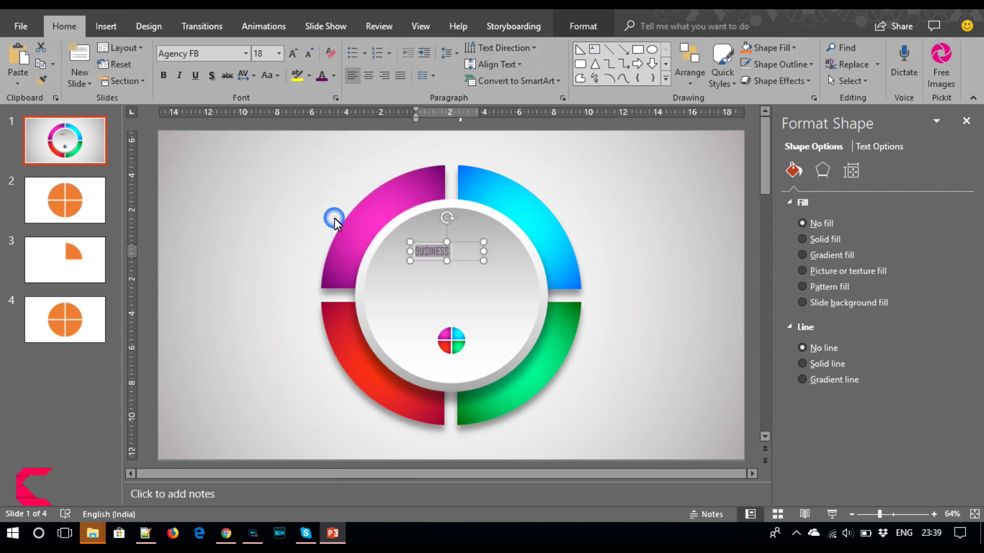
pyautogui.click(369, 76)
pyautogui.click(293, 54)
pyautogui.click(293, 54)
pyautogui.click(293, 54)
pyautogui.click(293, 54)
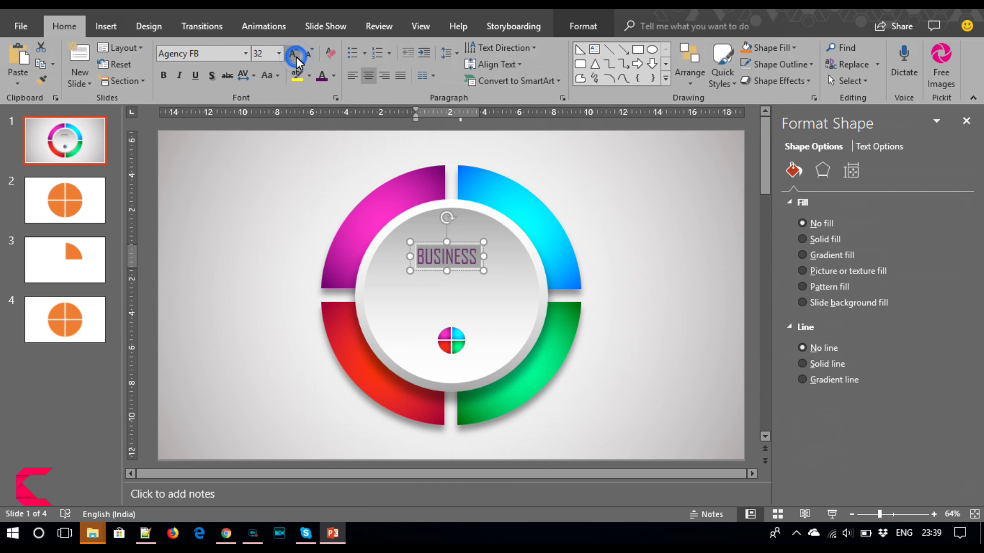
pyautogui.click(308, 53)
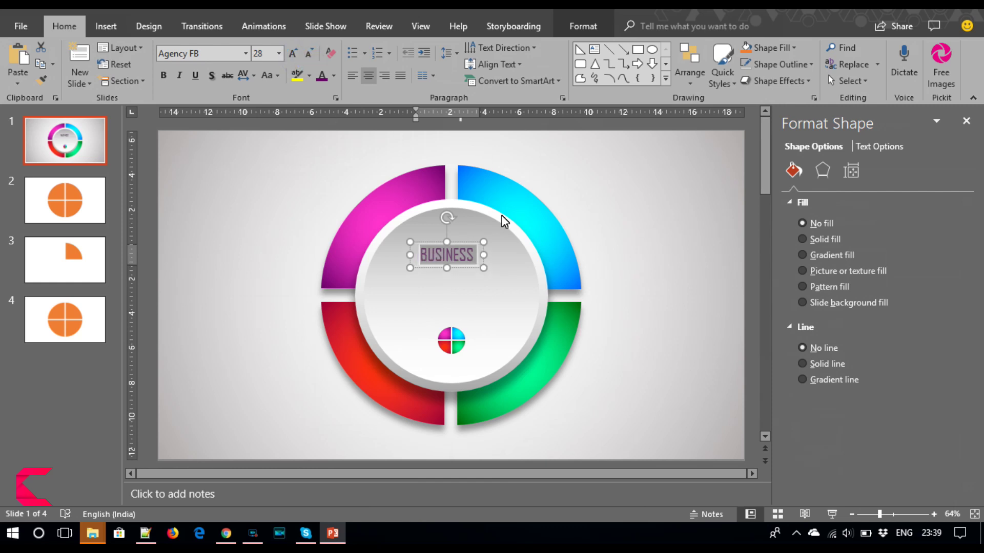
pyautogui.moveTo(463, 243); pyautogui.dragTo(466, 257)
# - Duplicate the title box below and retype its text as 'inforgraphics'
pyautogui.hotkey('ctrl', 'd')
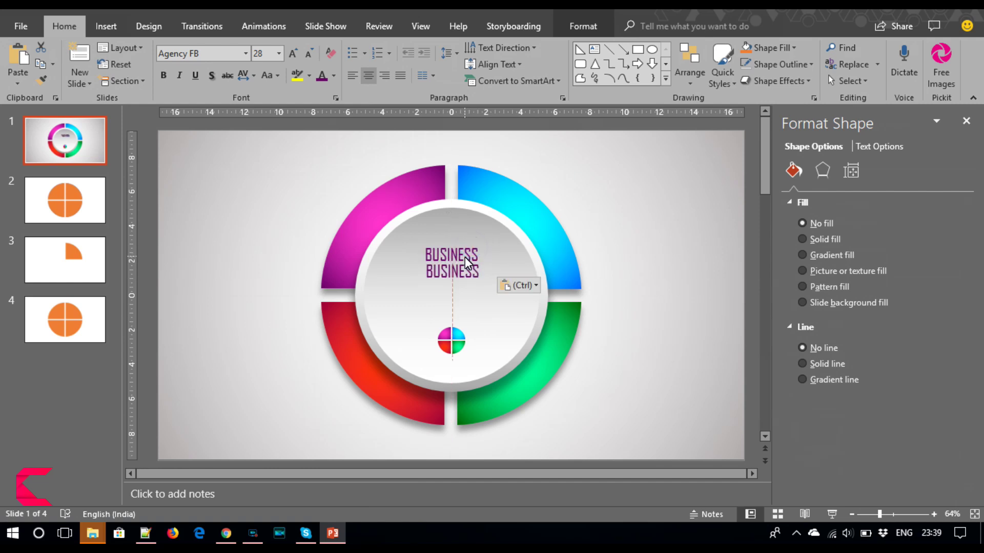
pyautogui.doubleClick(454, 271)
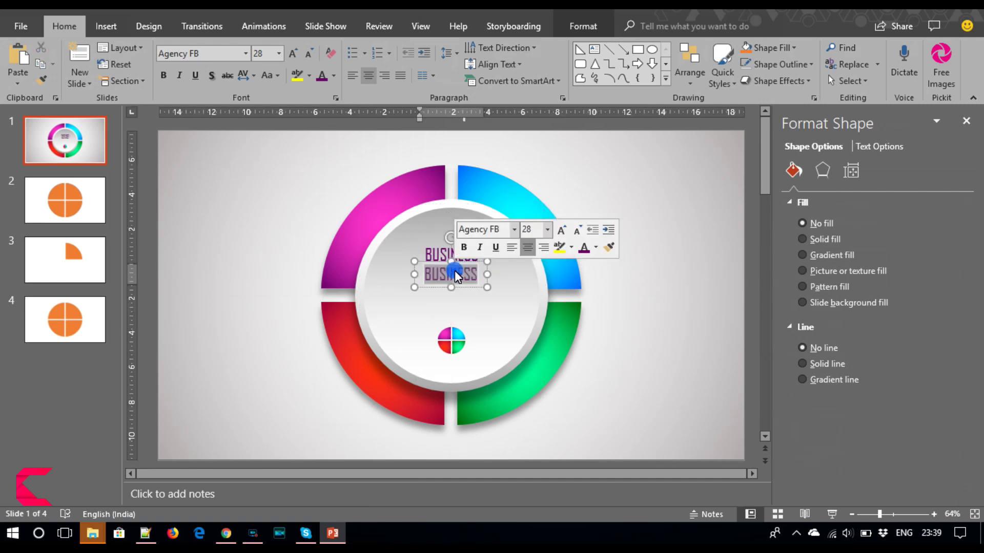
pyautogui.write('present')
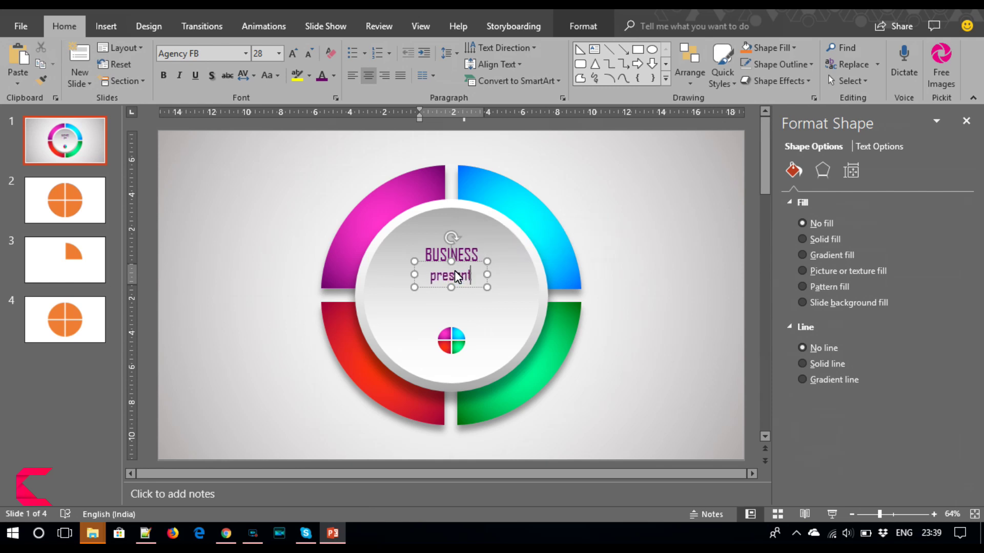
pyautogui.write('ation')
pyautogui.press('BackSpace')
pyautogui.press('BackSpace')
pyautogui.press('BackSpace')
pyautogui.press('BackSpace')
pyautogui.write('inforgraphics')
# - Make the second line UPPERCASE at 18 pt, tucked just under BUSINESS
pyautogui.hotkey('ctrl', 'a')
pyautogui.click(267, 75)
pyautogui.click(282, 133)
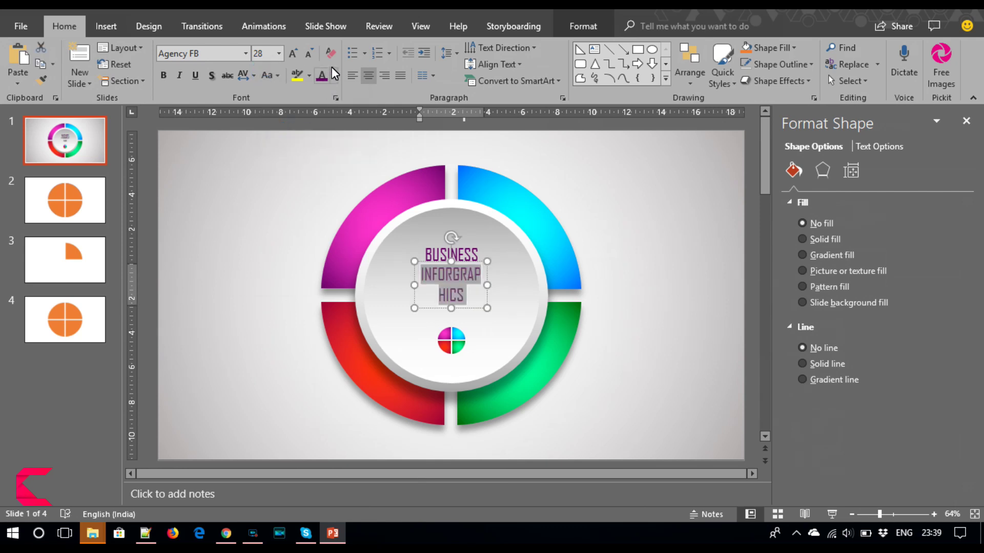
pyautogui.click(314, 54)
pyautogui.click(314, 54)
pyautogui.click(315, 54)
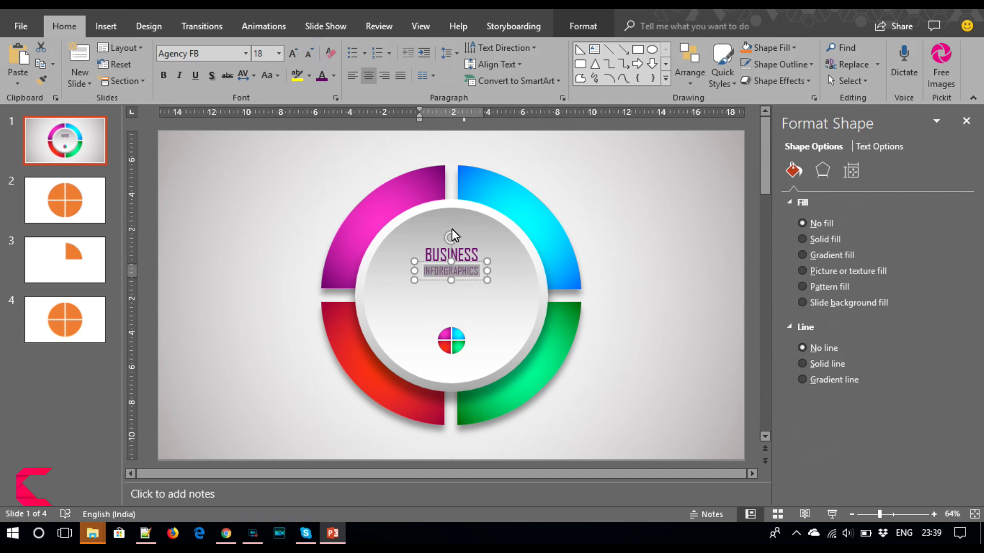
pyautogui.moveTo(477, 262); pyautogui.dragTo(477, 260)
pyautogui.click(730, 310)
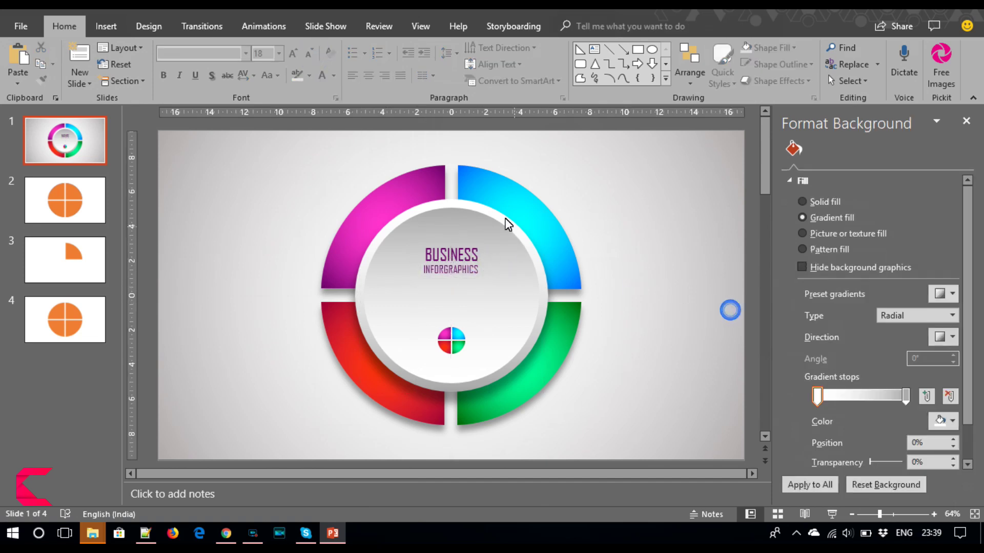
# - Add a text box below the title filled with =lorem(1) sample text in Agency FB
pyautogui.click(109, 25)
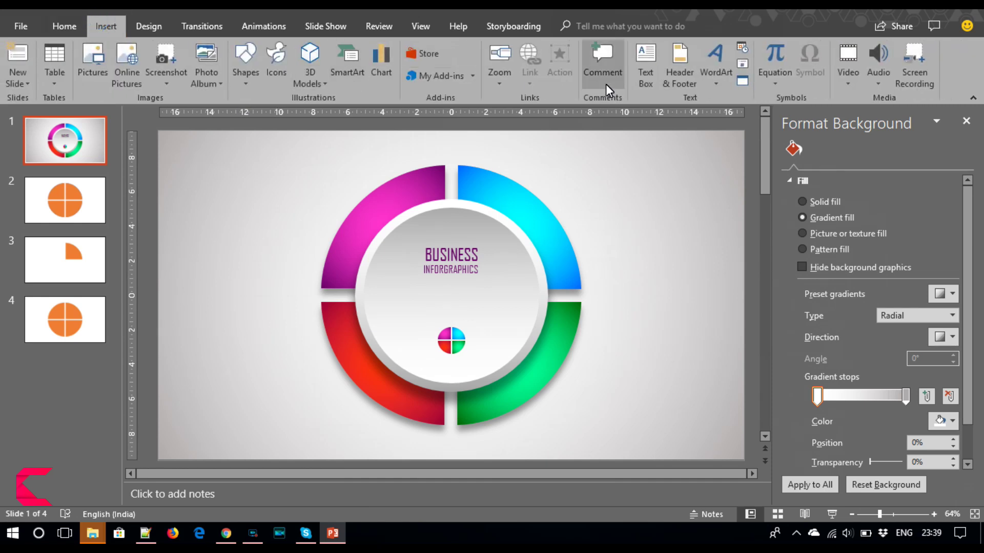
pyautogui.click(643, 77)
pyautogui.moveTo(414, 287); pyautogui.dragTo(498, 306)
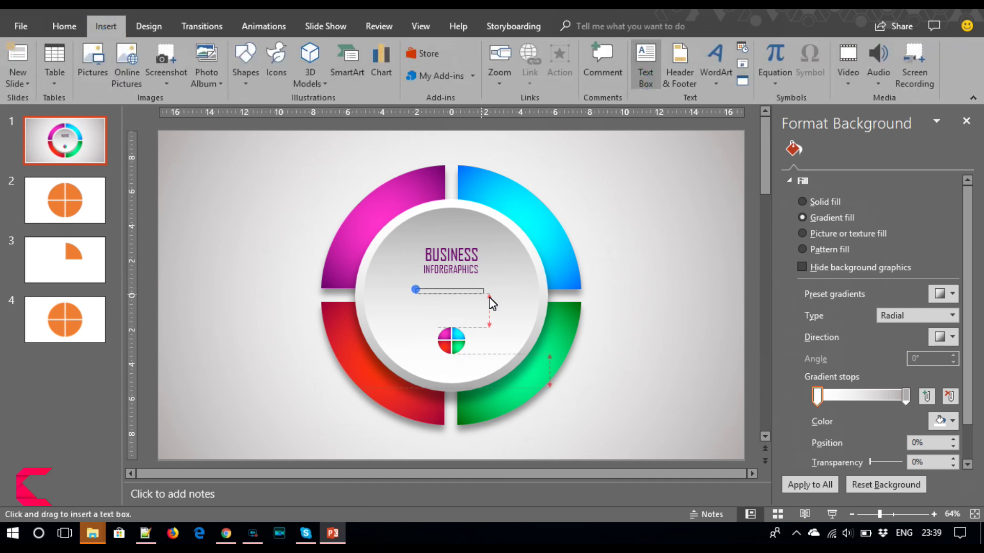
pyautogui.write('=lorem')
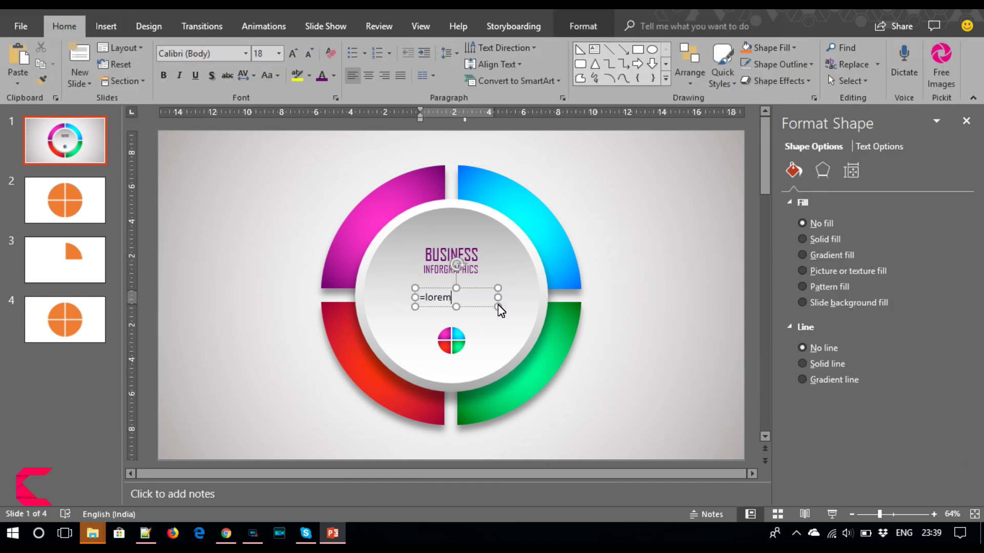
pyautogui.write('(1)')
pyautogui.press('Return')
pyautogui.hotkey('ctrl', 'a')
pyautogui.click(230, 55)
pyautogui.write('Agency FB')
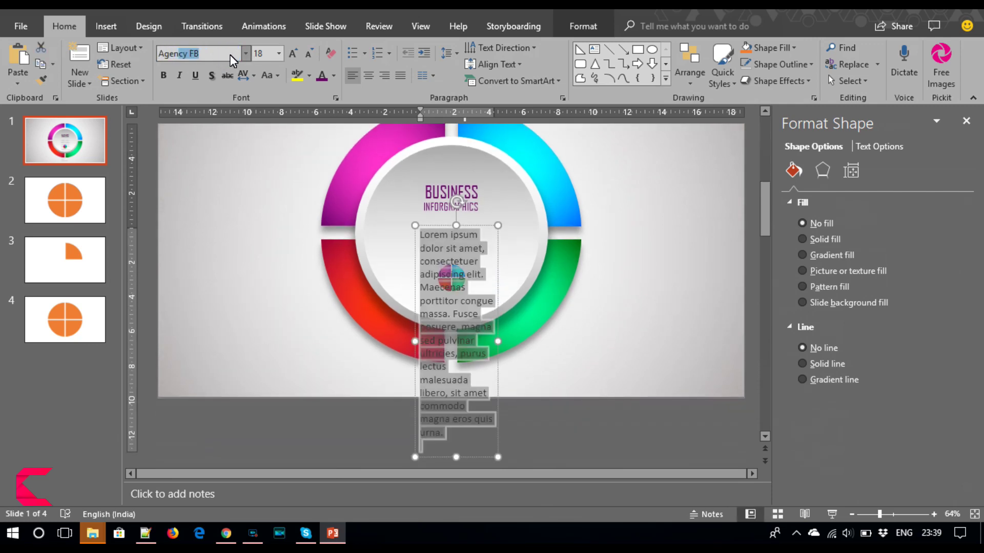
pyautogui.press('Return')
# - Change the sample text's case, size it to 7 pt, widen the box and centre-align it
pyautogui.click(268, 78)
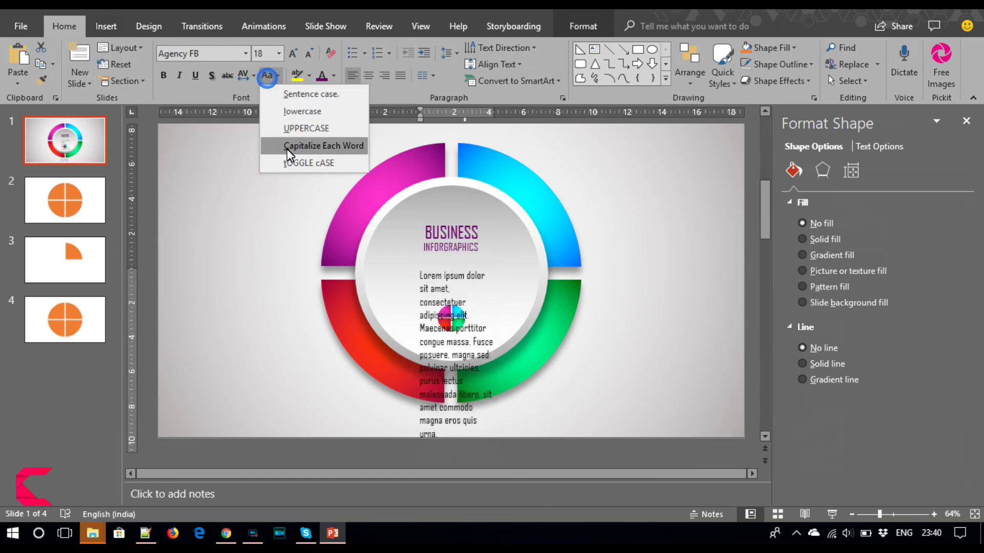
pyautogui.click(287, 132)
pyautogui.click(310, 55)
pyautogui.click(310, 54)
pyautogui.click(310, 54)
pyautogui.click(310, 55)
pyautogui.click(310, 55)
pyautogui.click(311, 55)
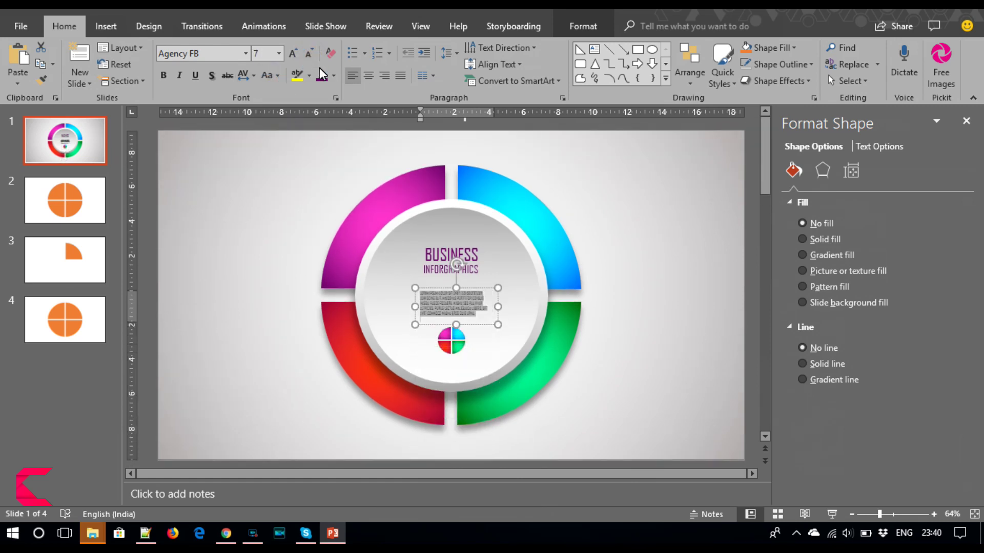
pyautogui.click(311, 54)
pyautogui.click(311, 54)
pyautogui.click(298, 57)
pyautogui.click(299, 57)
pyautogui.moveTo(502, 306); pyautogui.dragTo(510, 305)
pyautogui.click(367, 75)
pyautogui.moveTo(484, 287); pyautogui.dragTo(472, 282)
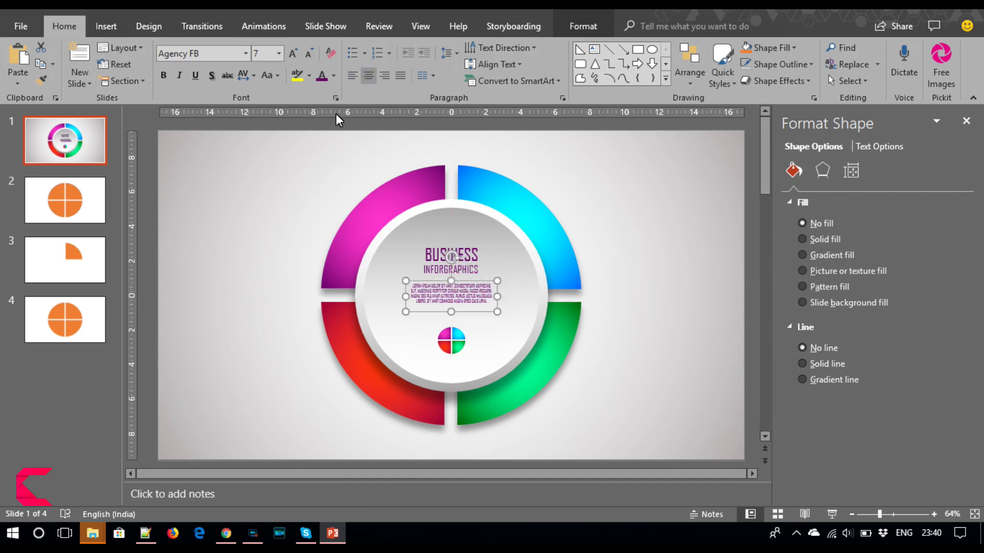
# - Make the body text grey Montserrat in sentence case
pyautogui.click(333, 76)
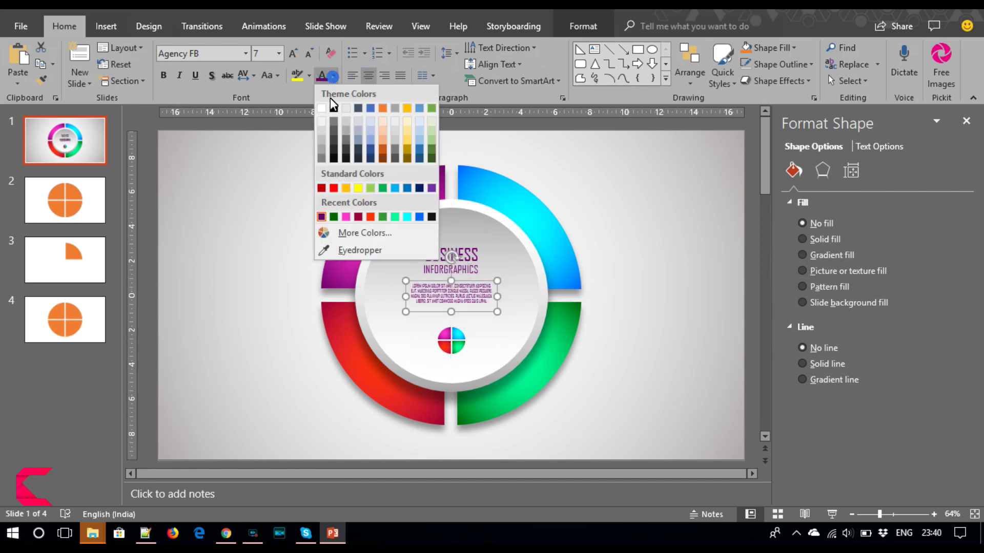
pyautogui.click(322, 145)
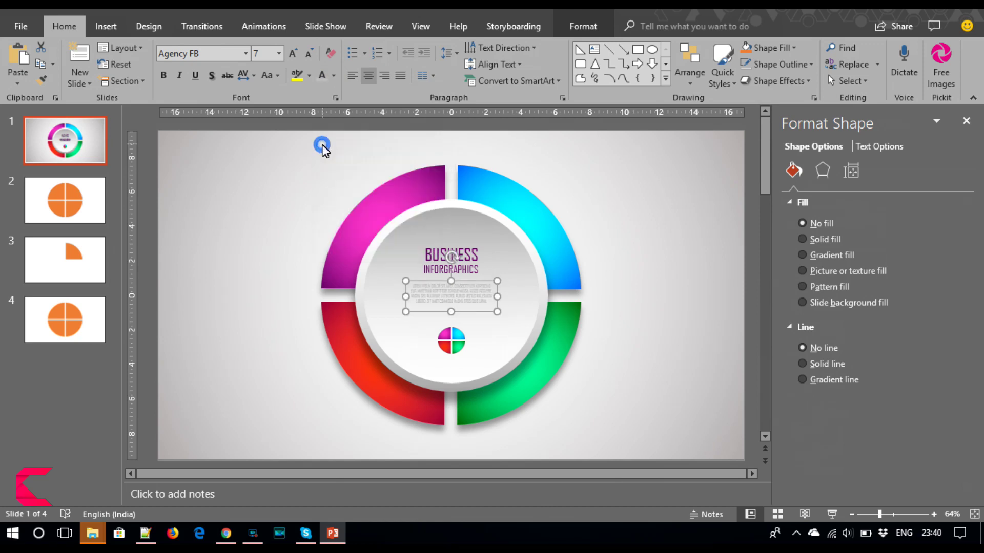
pyautogui.click(231, 58)
pyautogui.write('Montserrat')
pyautogui.press('Return')
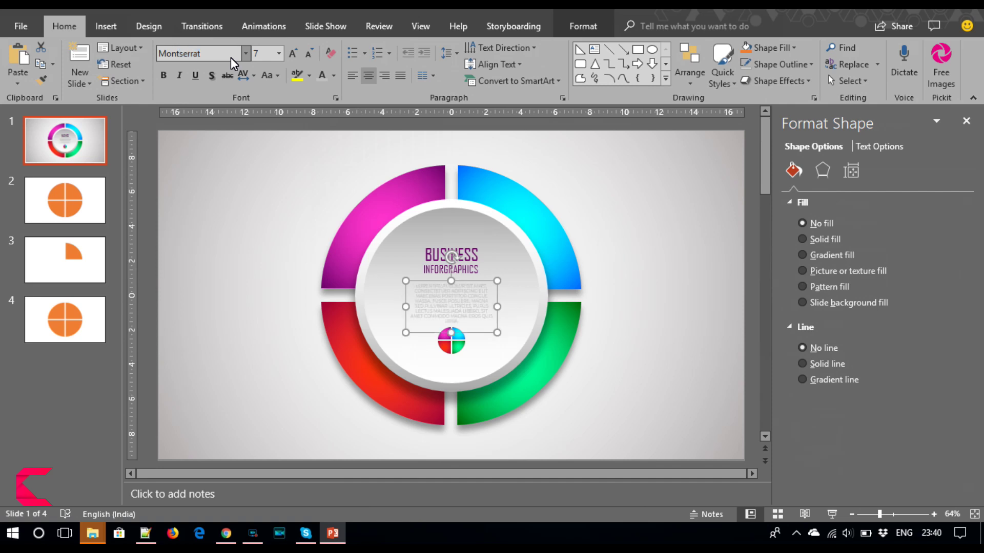
pyautogui.click(267, 75)
pyautogui.click(276, 98)
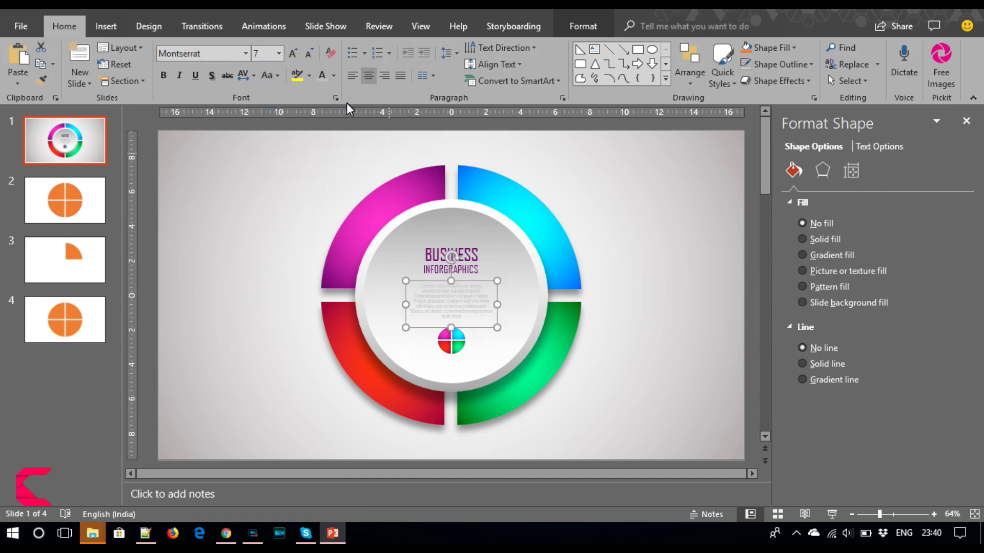
pyautogui.click(333, 76)
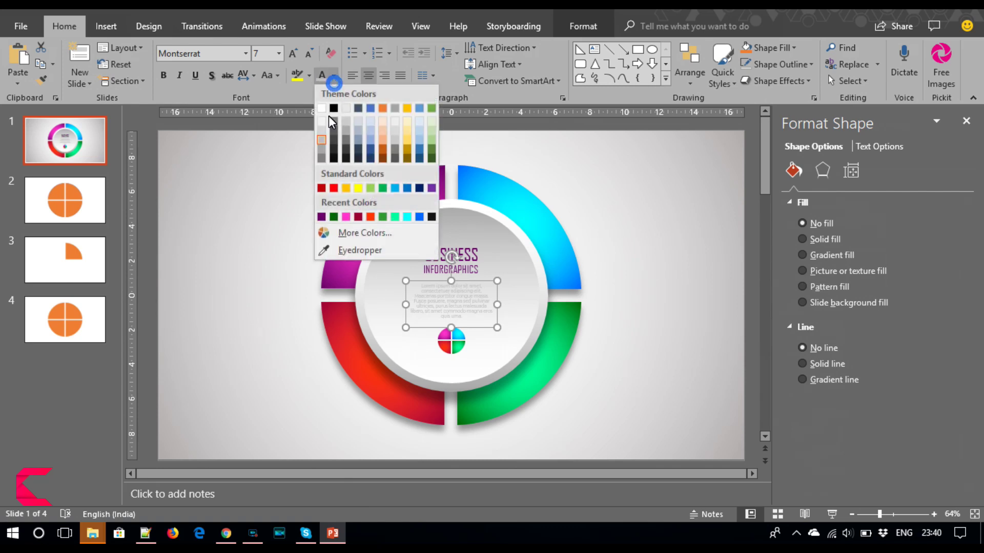
pyautogui.click(323, 154)
# - Reduce the body text to 6 pt and position it just under the title
pyautogui.click(493, 302)
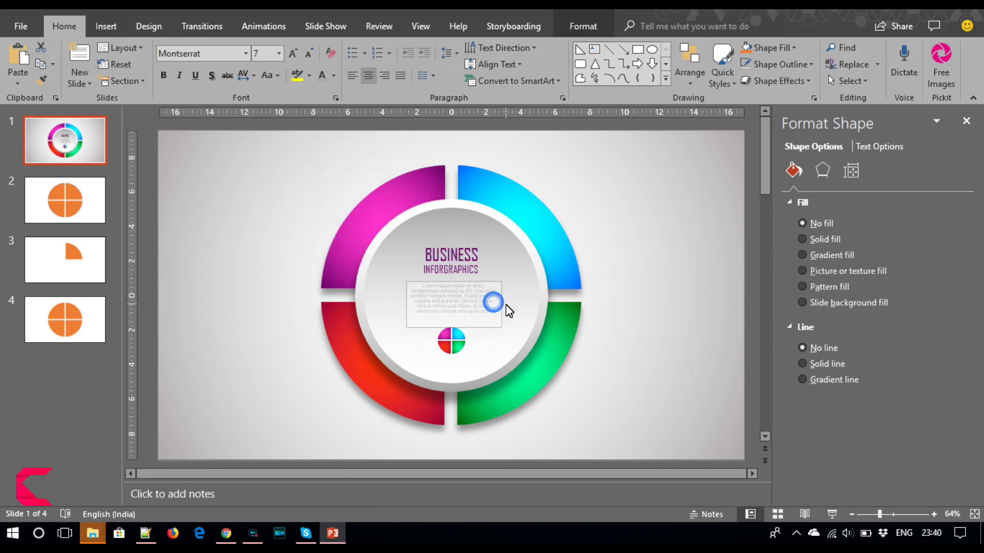
pyautogui.click(309, 53)
pyautogui.moveTo(406, 301); pyautogui.dragTo(465, 290)
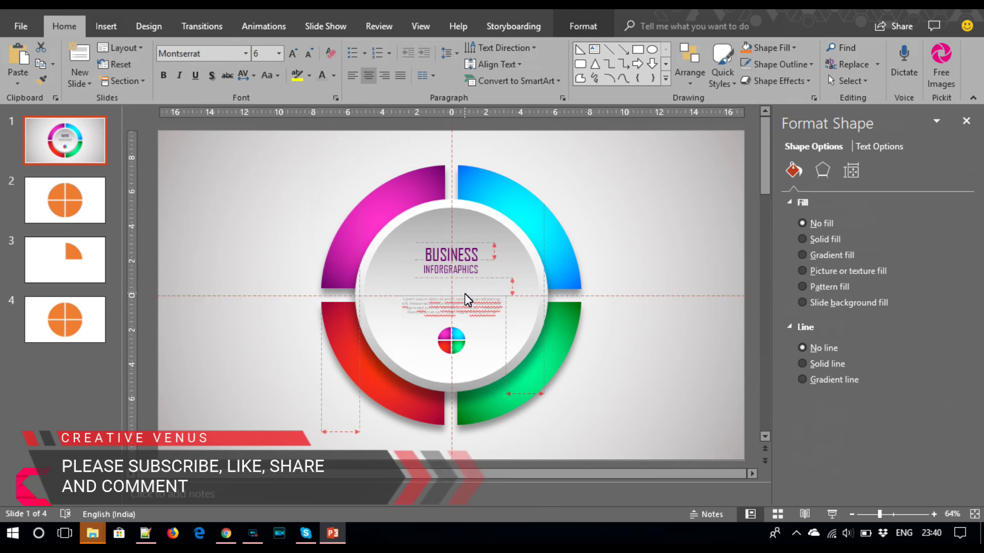
pyautogui.moveTo(465, 290); pyautogui.dragTo(465, 291)
pyautogui.click(687, 362)
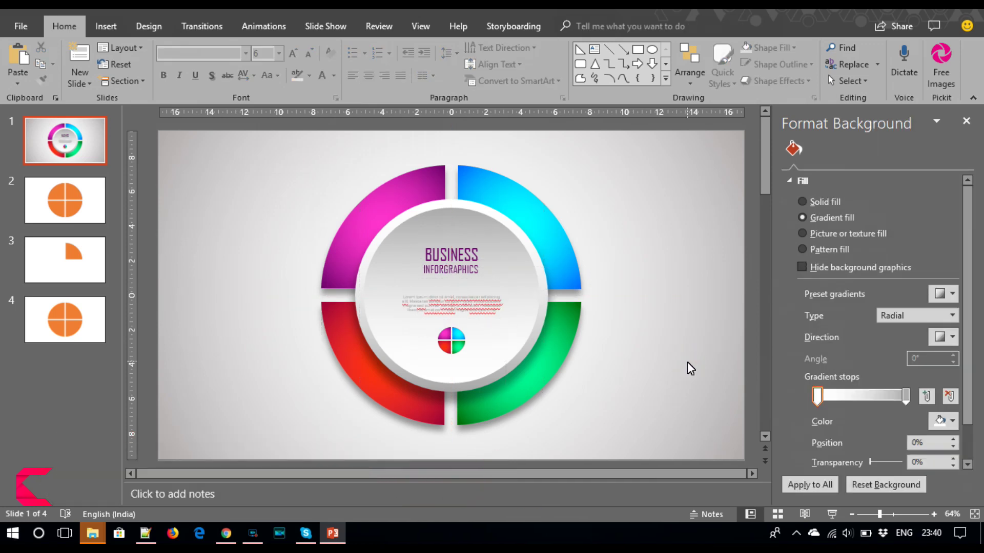
# - Lower the BUSINESS INFOGRAPHICS title lines slightly as a pair
pyautogui.click(460, 254)
pyautogui.moveTo(460, 241); pyautogui.dragTo(460, 254)
pyautogui.hotkey('ctrl', 'z')
pyautogui.click(621, 323)
pyautogui.moveTo(642, 302); pyautogui.dragTo(342, 226)
pyautogui.press('Down')
pyautogui.press('Down')
pyautogui.press('Down')
pyautogui.press('Down')
pyautogui.press('Down')
pyautogui.press('Down')
pyautogui.press('Down')
pyautogui.press('Up')
pyautogui.press('Up')
pyautogui.press('Up')
# - Widen the white centre of the radial gradient and make its outer stop blue-grey
pyautogui.click(637, 314)
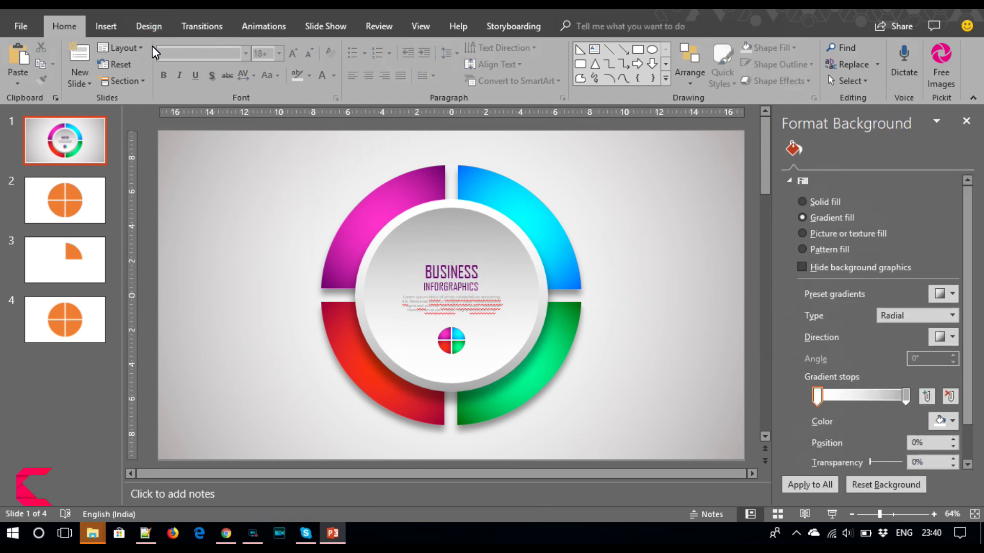
pyautogui.moveTo(816, 396); pyautogui.dragTo(862, 404)
pyautogui.click(904, 406)
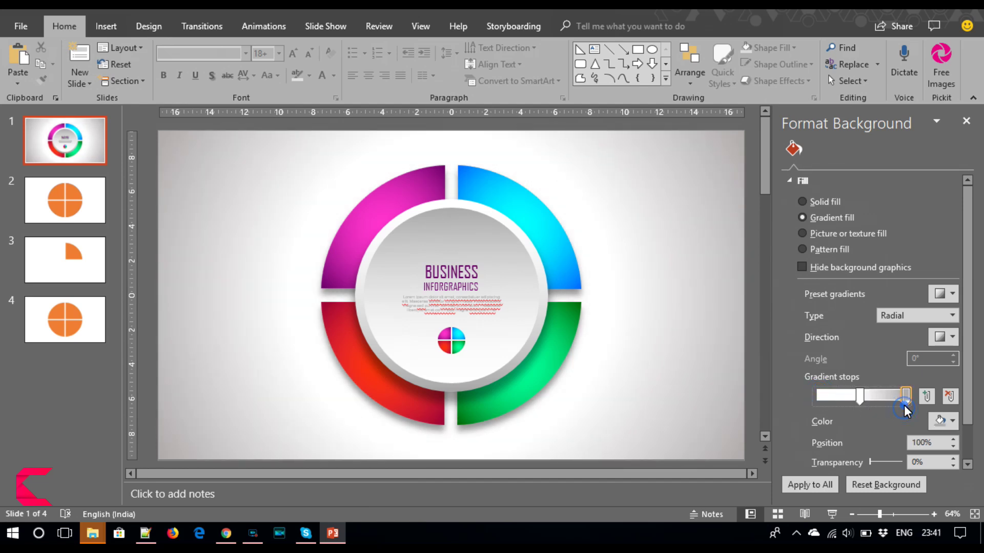
pyautogui.click(946, 423)
pyautogui.click(901, 299)
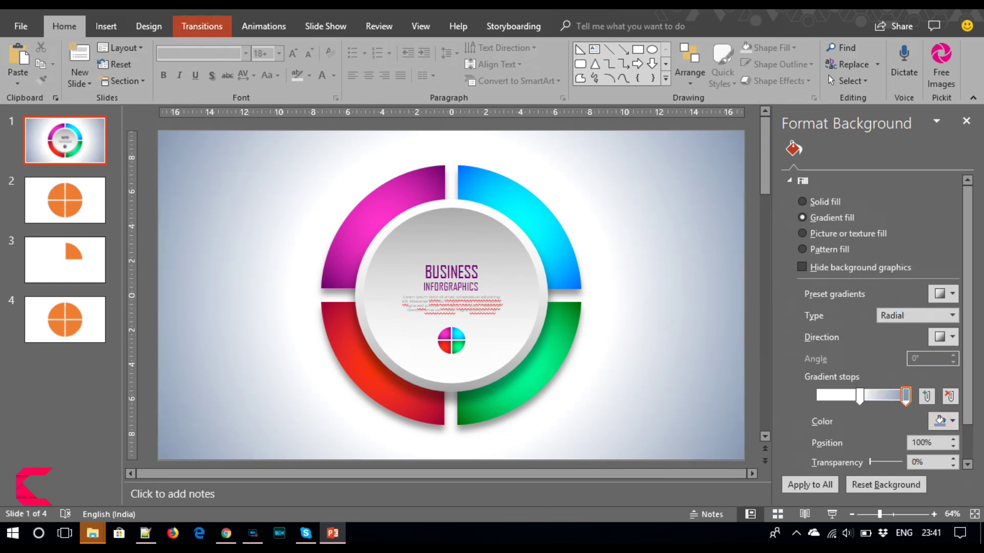
pyautogui.click(105, 26)
# - In the Icons library's Vehicles category, pick the taxi, train, tram and airplane icons
pyautogui.click(248, 86)
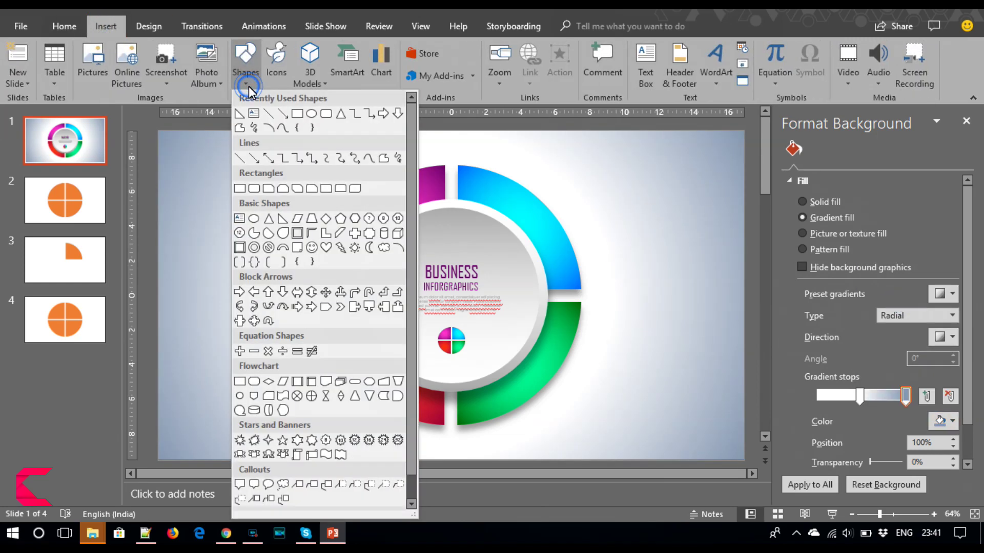
pyautogui.click(272, 75)
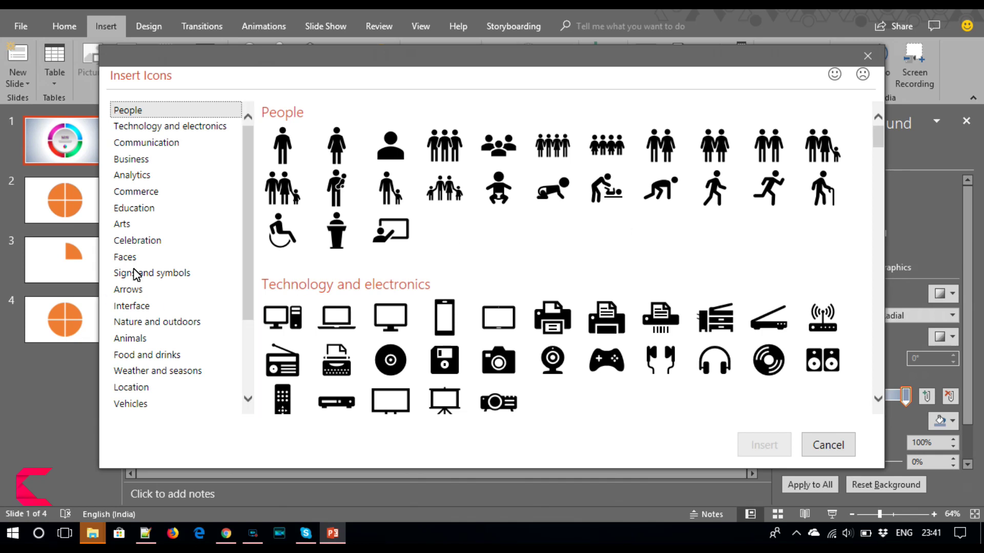
pyautogui.click(139, 405)
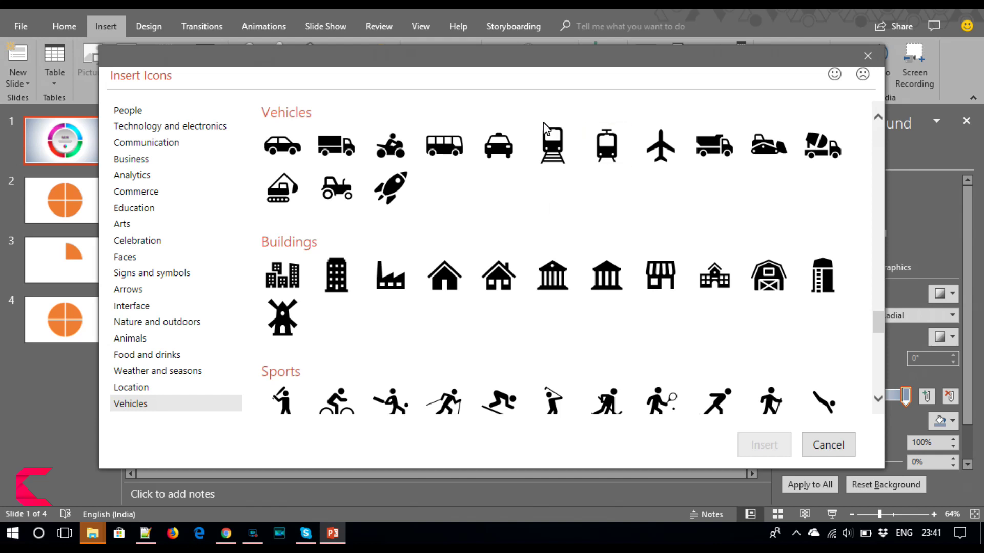
pyautogui.click(501, 137)
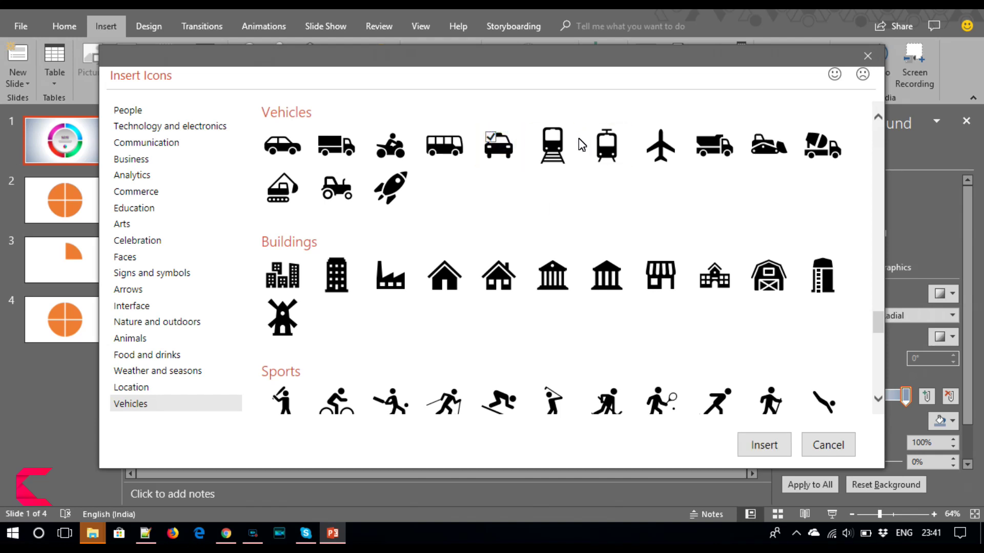
pyautogui.click(555, 138)
pyautogui.click(601, 144)
pyautogui.click(653, 137)
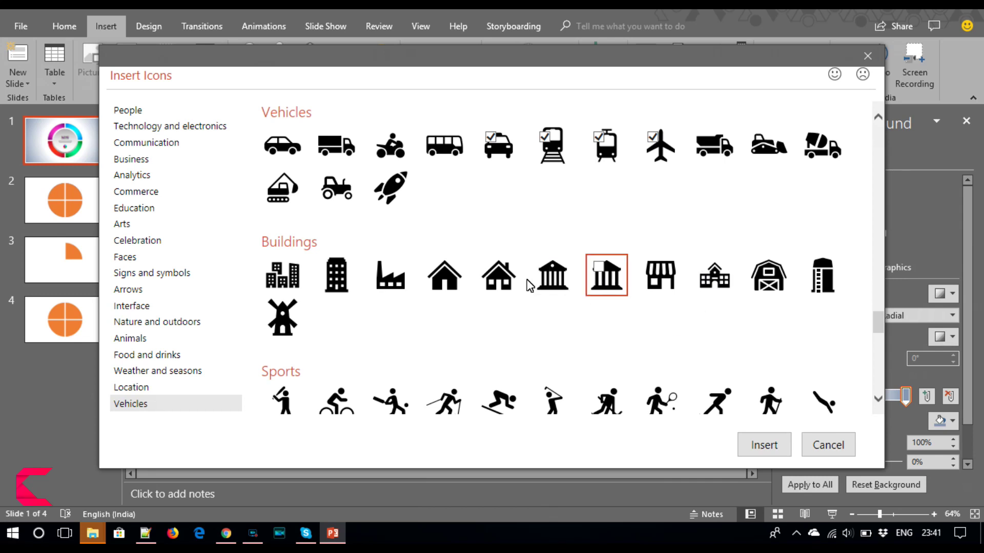
# - Add the clock icon to the picks and insert all chosen icons
pyautogui.click(341, 275)
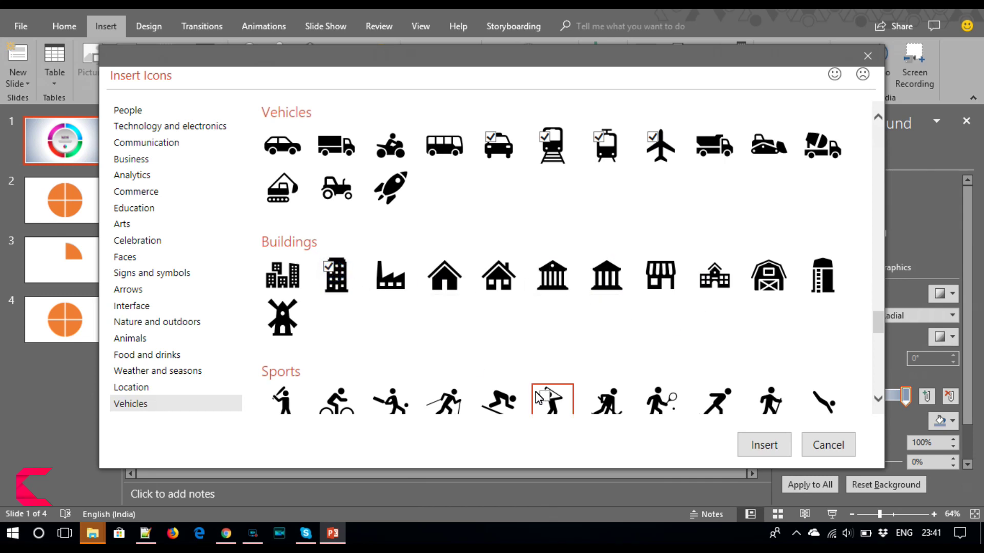
pyautogui.click(328, 267)
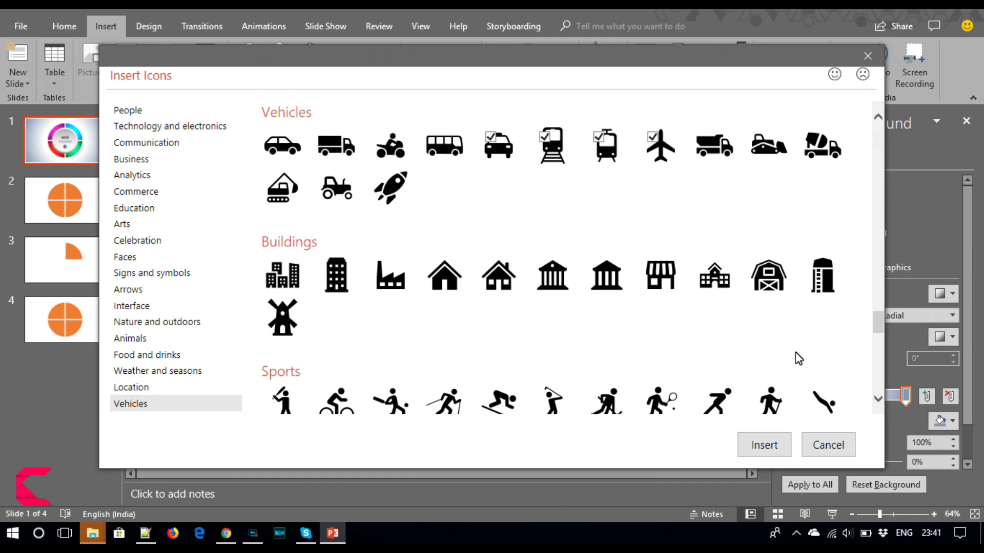
pyautogui.moveTo(881, 334); pyautogui.dragTo(874, 201)
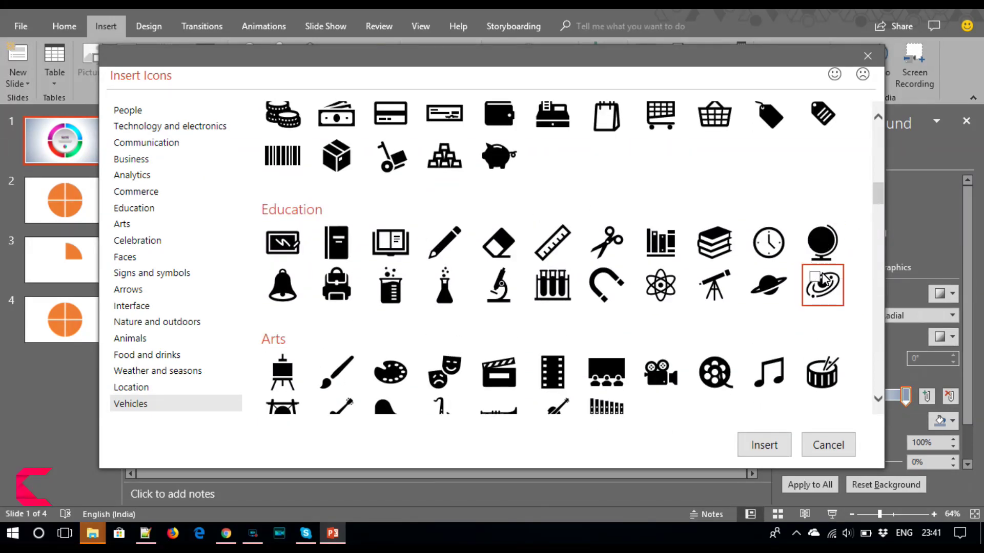
pyautogui.moveTo(877, 201); pyautogui.dragTo(875, 193)
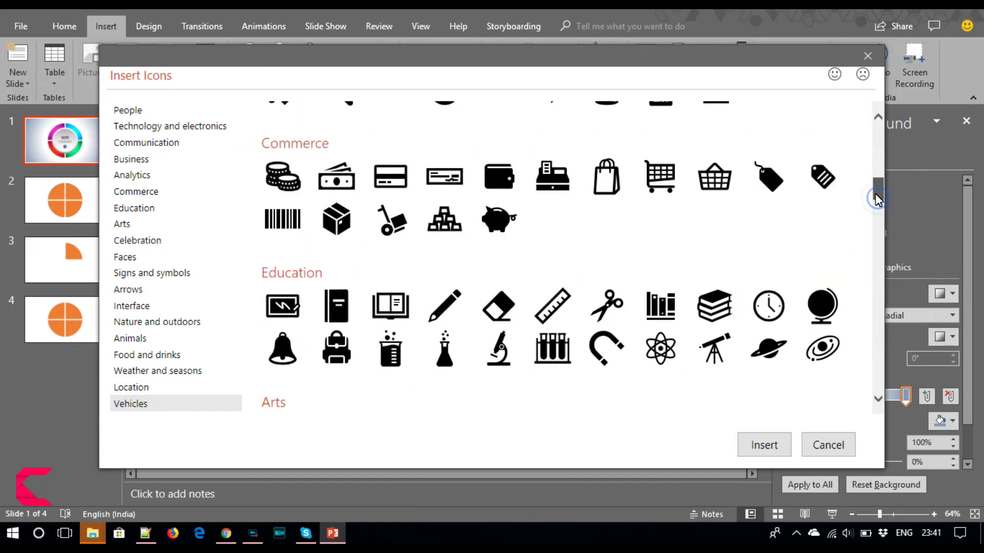
pyautogui.click(766, 305)
pyautogui.click(756, 439)
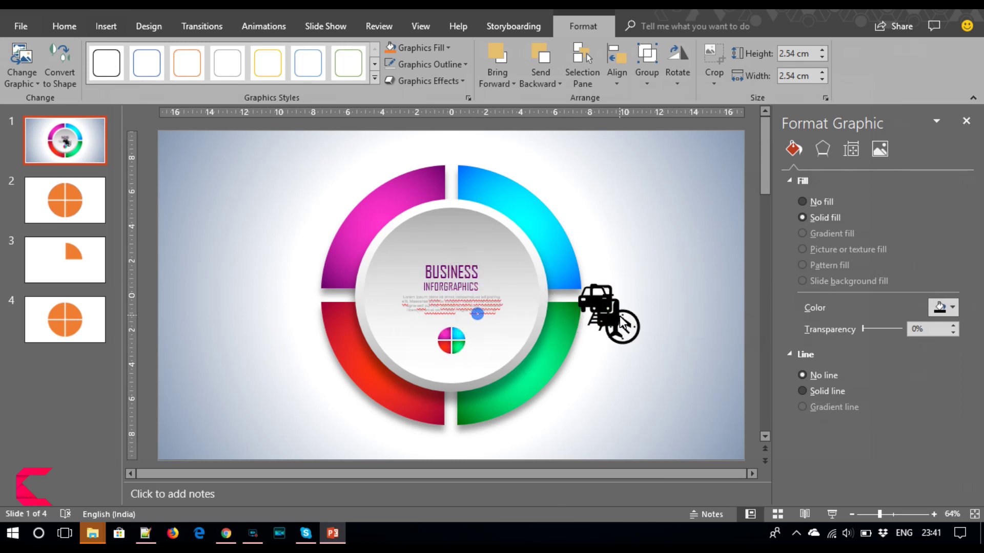
# - Set the vehicle icons right of the circle and place a 2 cm clock above BUSINESS
pyautogui.moveTo(477, 314); pyautogui.dragTo(680, 284)
pyautogui.click(662, 344)
pyautogui.moveTo(671, 329)
pyautogui.mouseDown()
pyautogui.moveTo(445, 259)
pyautogui.moveTo(456, 253)
pyautogui.mouseUp()
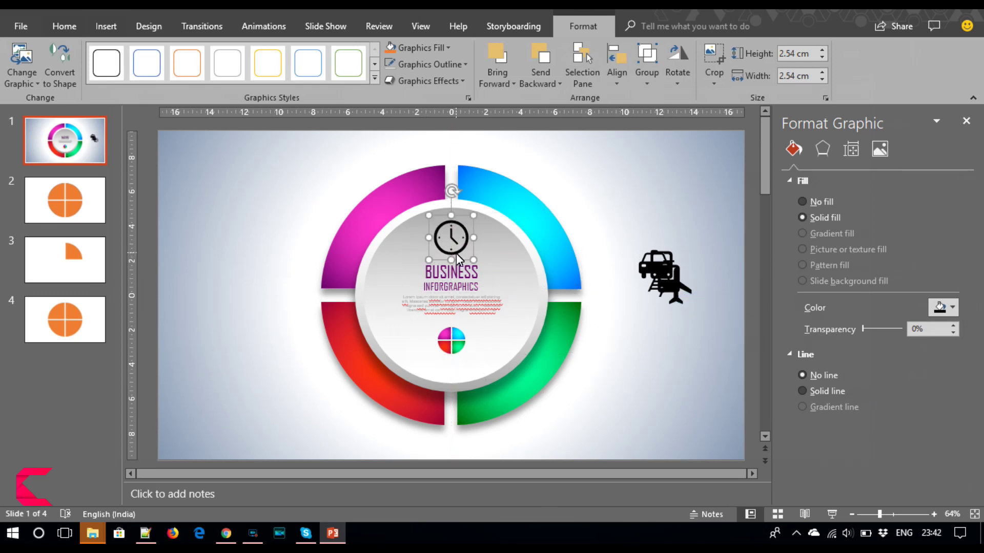
pyautogui.click(822, 58)
pyautogui.click(822, 58)
pyautogui.click(821, 57)
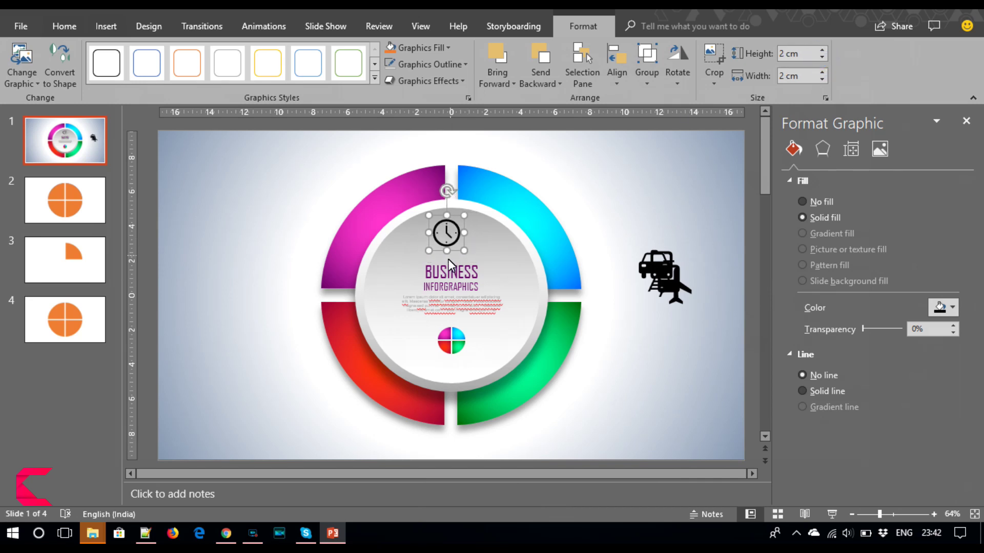
pyautogui.moveTo(456, 251); pyautogui.dragTo(460, 257)
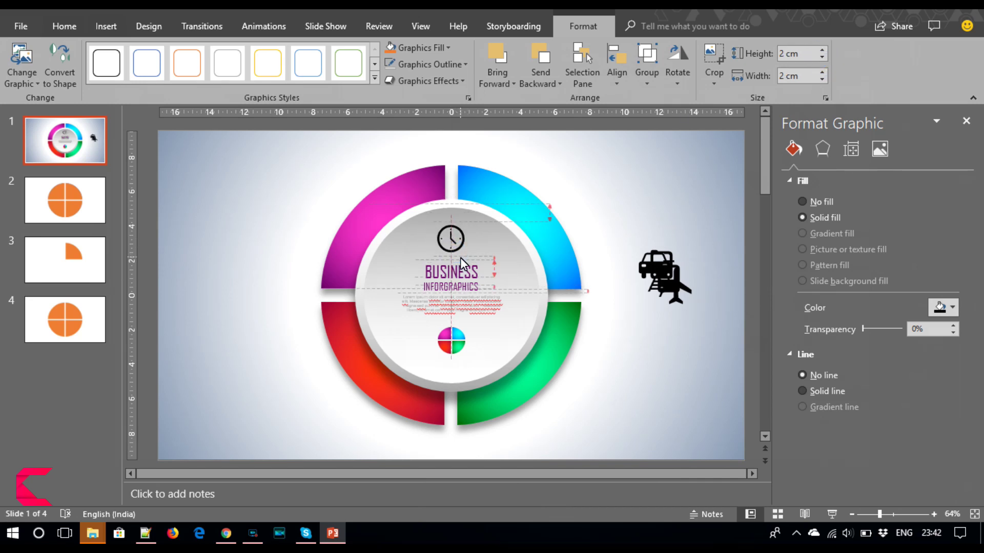
# - Colour the clock icon purple
pyautogui.click(953, 317)
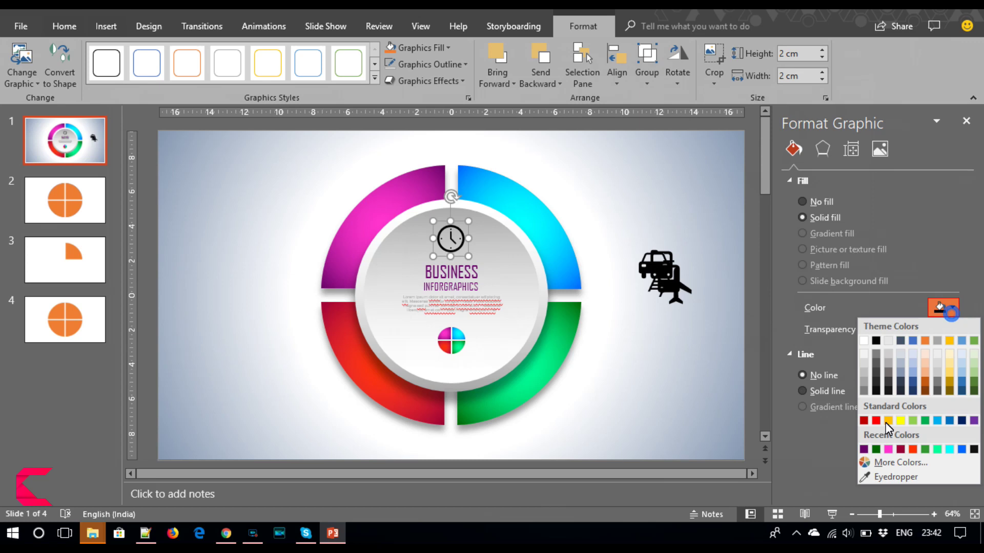
pyautogui.click(864, 450)
pyautogui.click(644, 387)
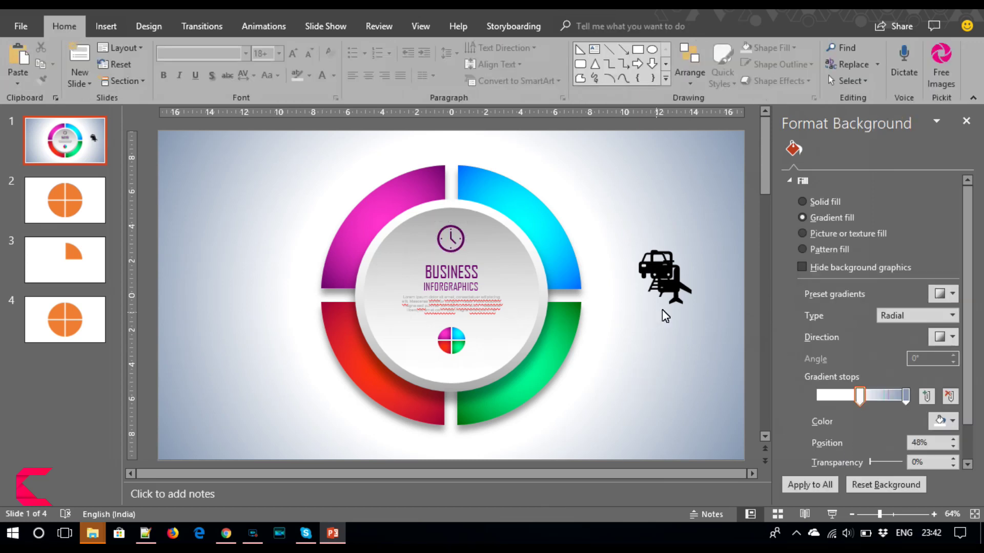
pyautogui.moveTo(626, 341); pyautogui.dragTo(718, 214)
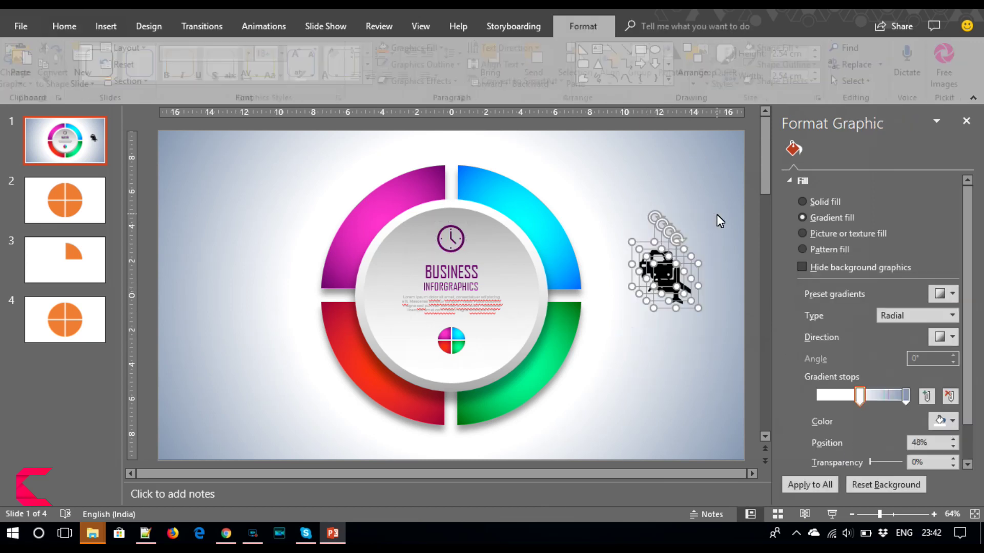
# - Size the vehicle icons to 1.5 cm: airplane on cyan, tram red, train green, car magenta
pyautogui.click(822, 57)
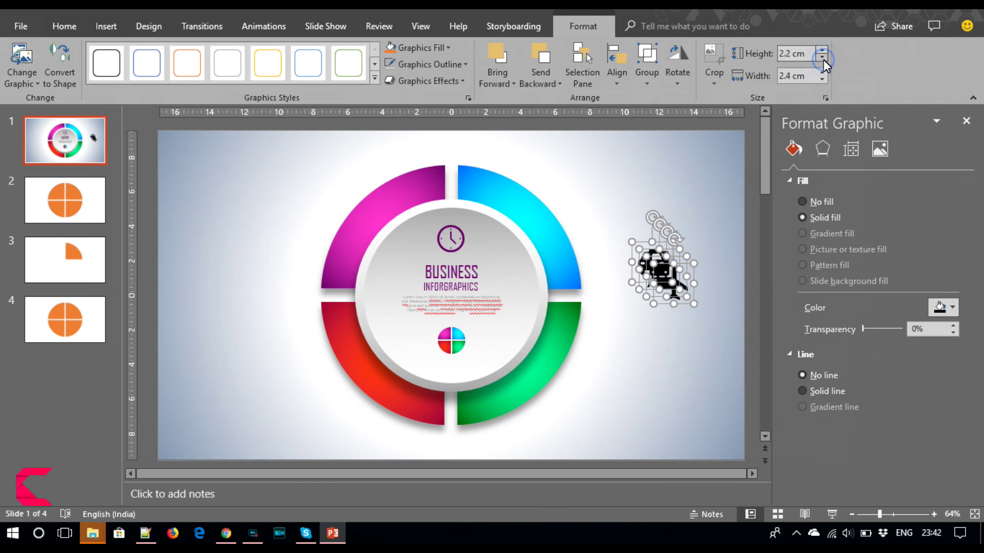
pyautogui.click(822, 58)
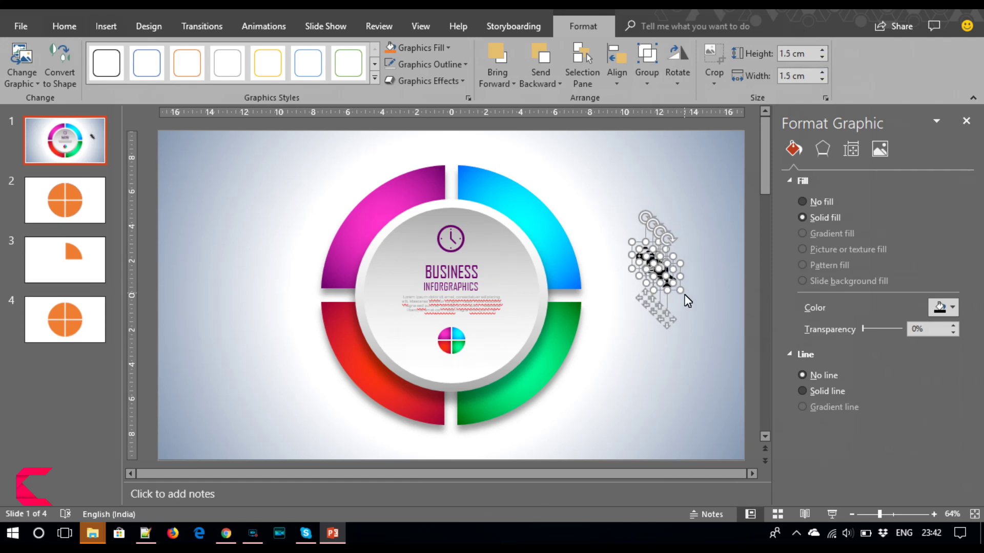
pyautogui.click(686, 327)
pyautogui.moveTo(668, 283); pyautogui.dragTo(562, 275)
pyautogui.moveTo(662, 276)
pyautogui.mouseDown()
pyautogui.moveTo(394, 296)
pyautogui.moveTo(342, 326)
pyautogui.mouseUp()
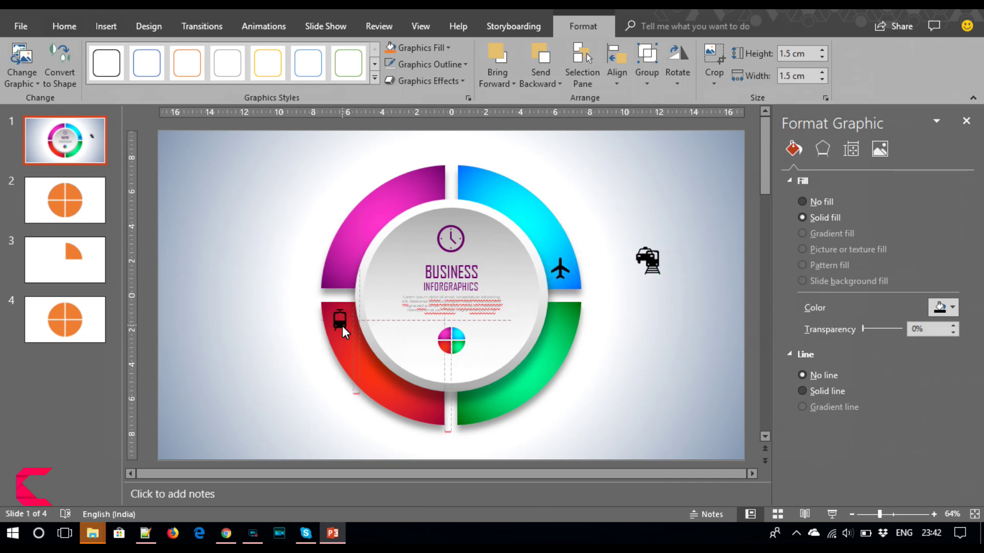
pyautogui.moveTo(341, 328); pyautogui.dragTo(341, 328)
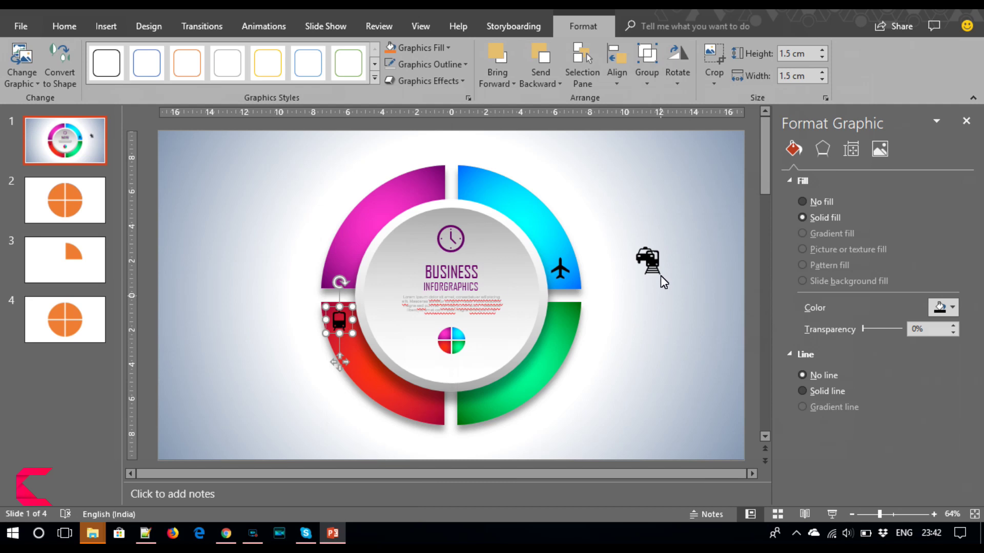
pyautogui.moveTo(651, 262); pyautogui.dragTo(475, 417)
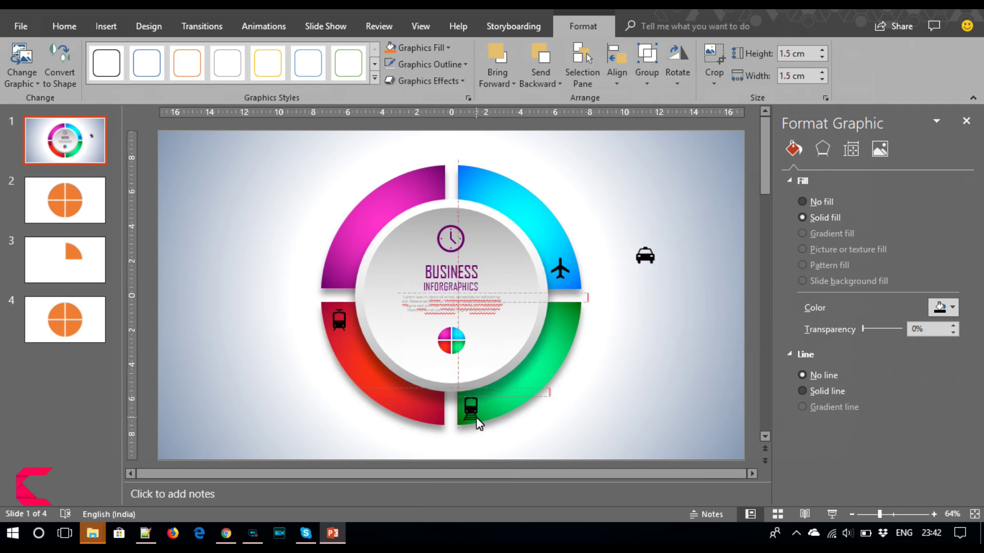
pyautogui.moveTo(475, 417); pyautogui.dragTo(475, 417)
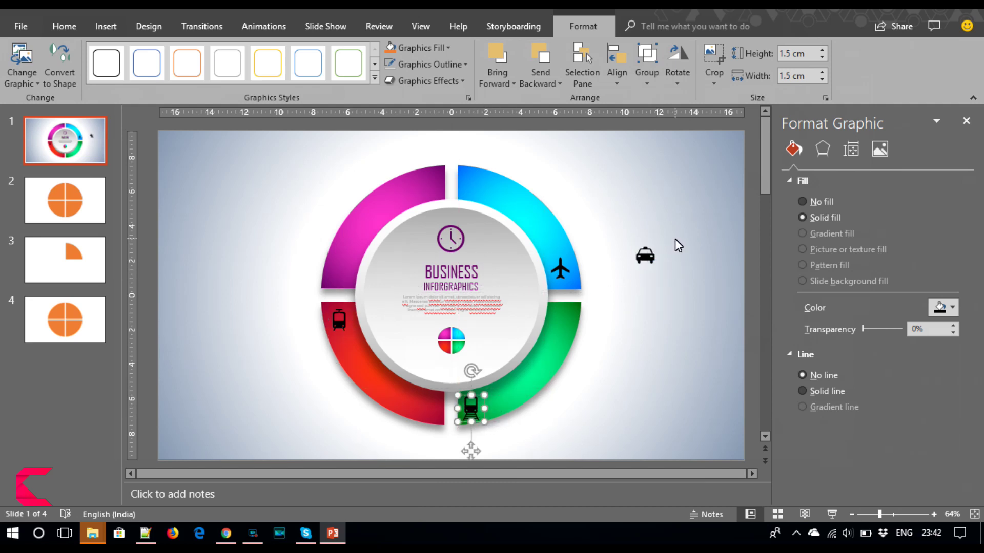
pyautogui.moveTo(644, 255); pyautogui.dragTo(429, 183)
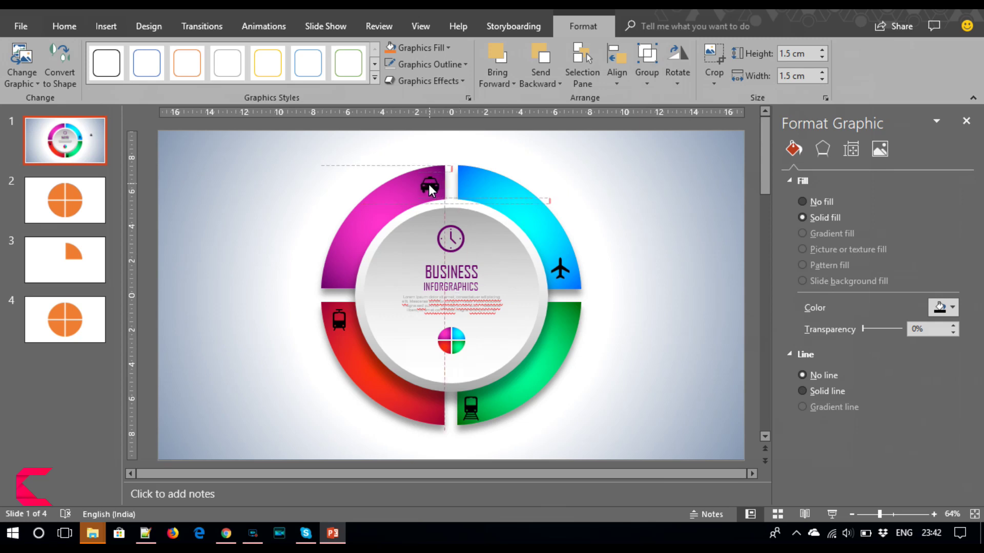
pyautogui.moveTo(428, 183); pyautogui.dragTo(429, 184)
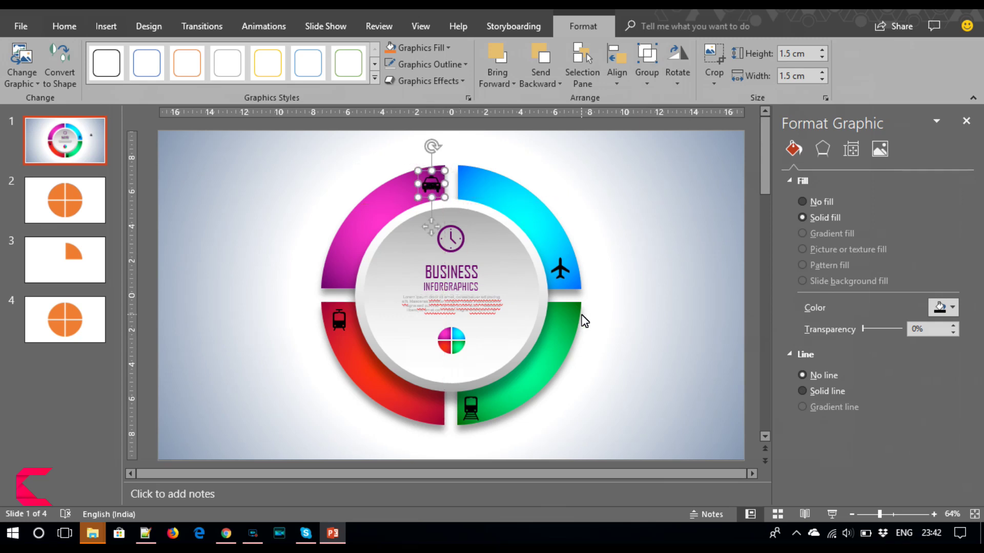
# - Select all four vehicle icons and fill them white
pyautogui.keyDown('shift'); pyautogui.click(561, 271); pyautogui.keyUp('shift')
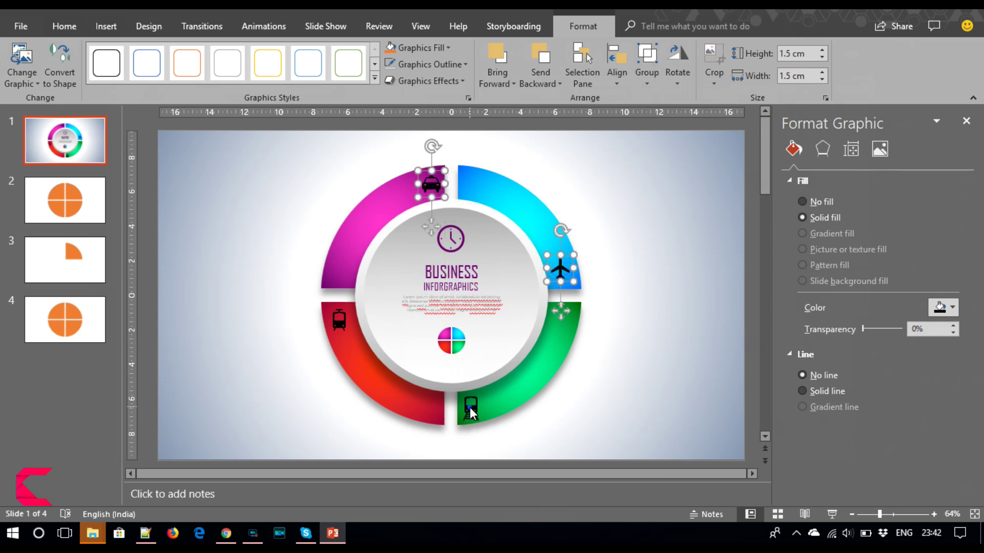
pyautogui.keyDown('shift'); pyautogui.click(469, 407); pyautogui.keyUp('shift')
pyautogui.keyDown('shift'); pyautogui.click(337, 322); pyautogui.keyUp('shift')
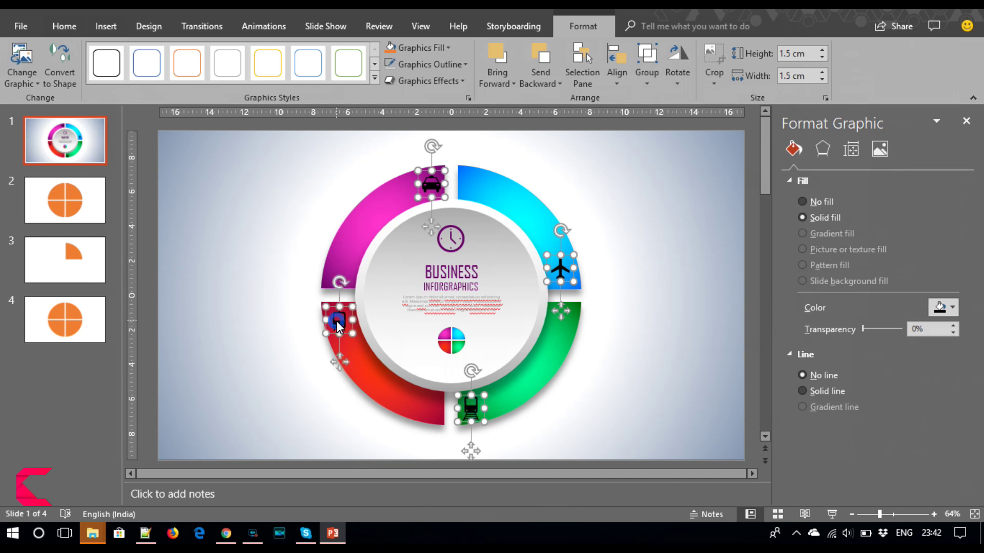
pyautogui.click(440, 50)
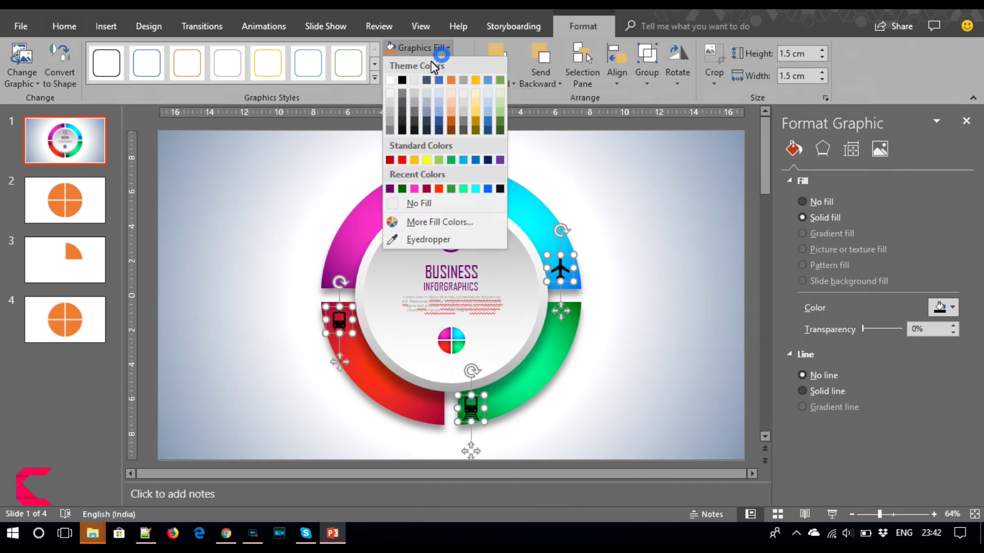
pyautogui.click(389, 80)
pyautogui.click(671, 219)
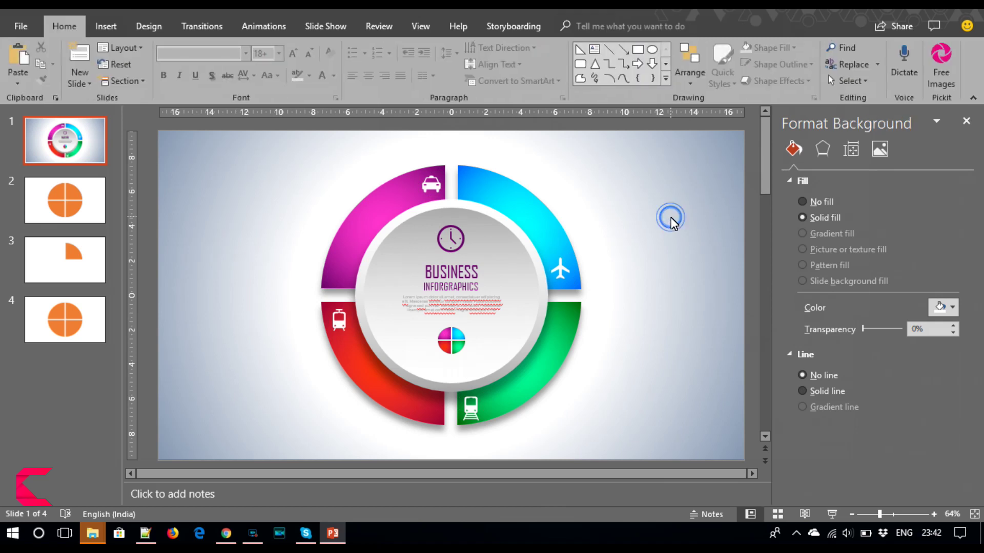
# - Rotate the grouped ring infographic by exactly 45 degrees using More Rotation Options
pyautogui.click(548, 382)
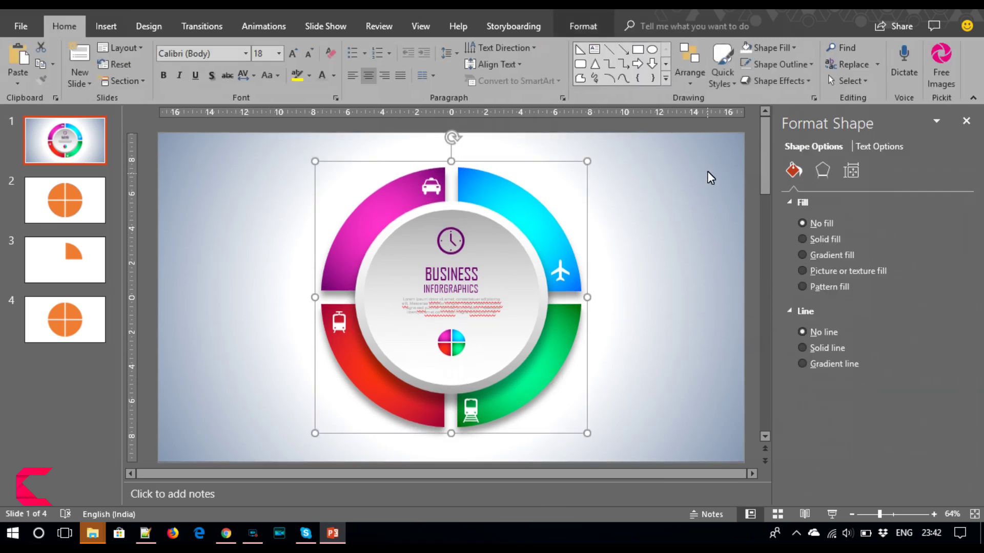
pyautogui.click(583, 26)
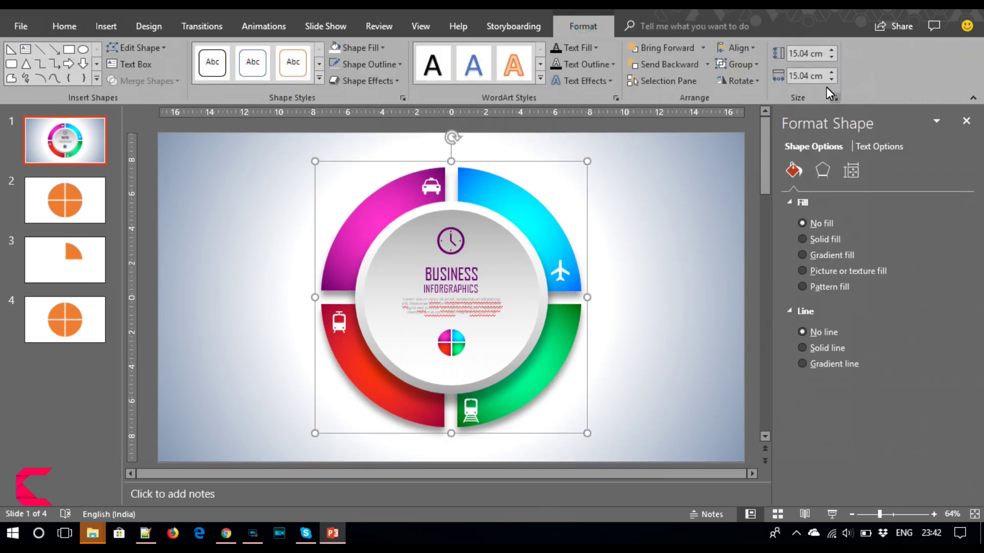
pyautogui.click(755, 83)
pyautogui.click(749, 177)
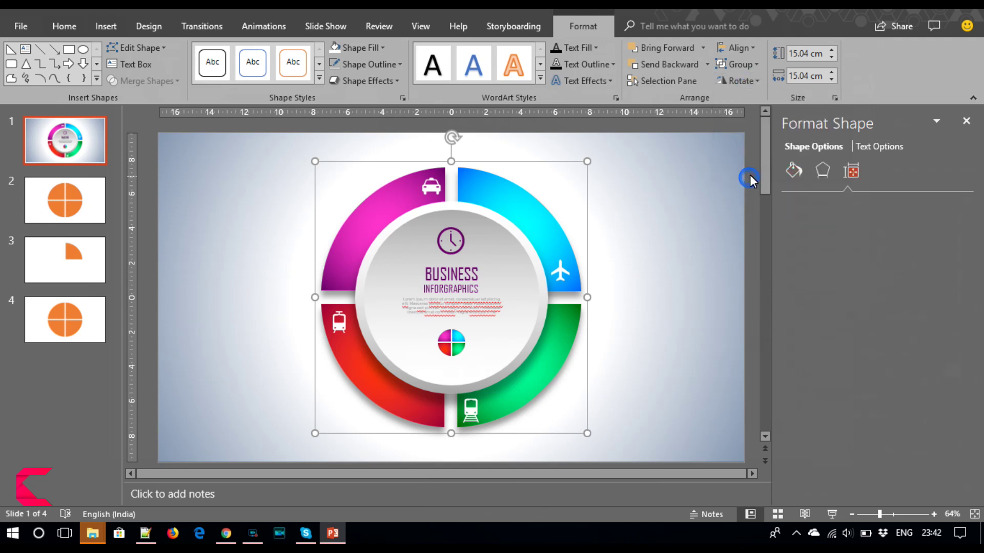
pyautogui.click(915, 259)
pyautogui.write('45')
pyautogui.press('Return')
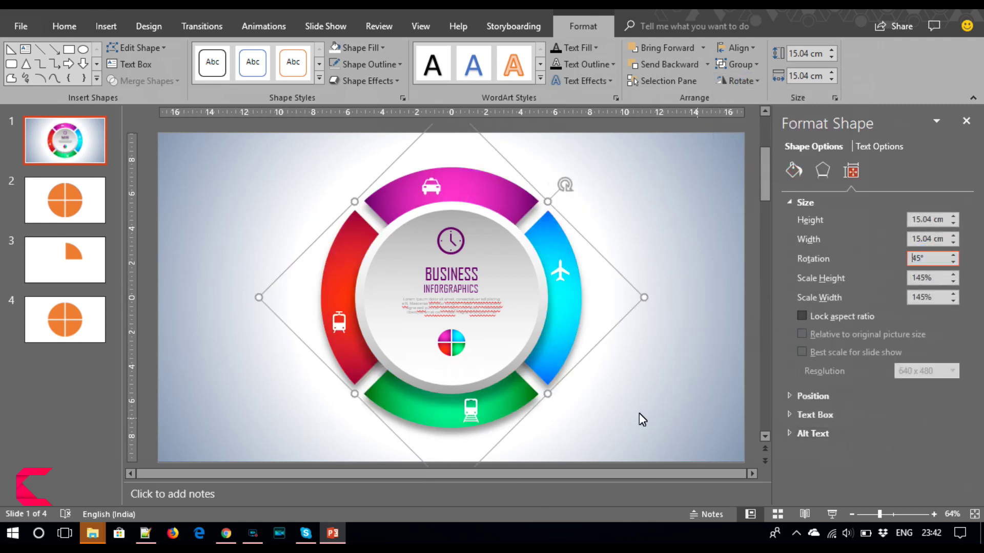
pyautogui.click(637, 413)
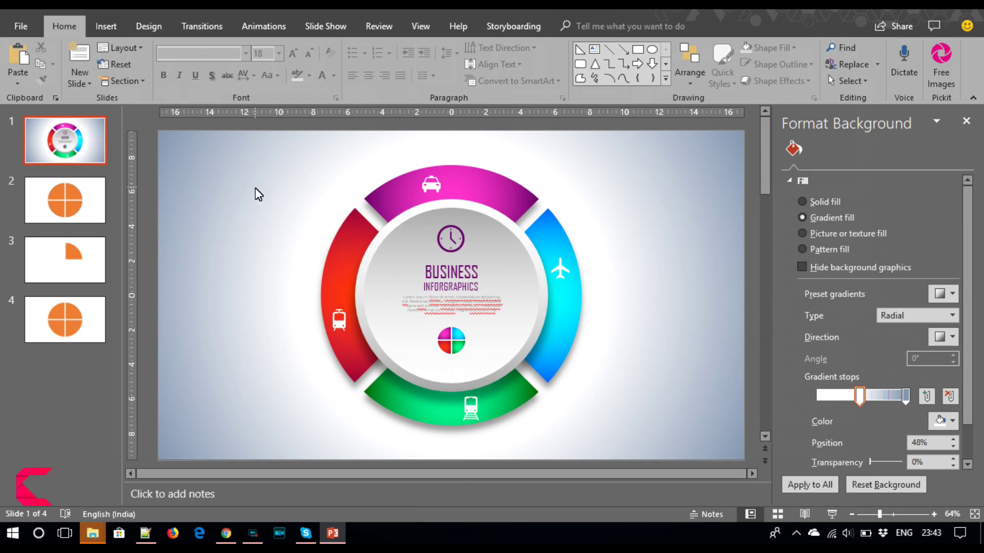
# - Centre the train, car, airplane and tram icons in their green, magenta, blue and red segments
pyautogui.click(101, 25)
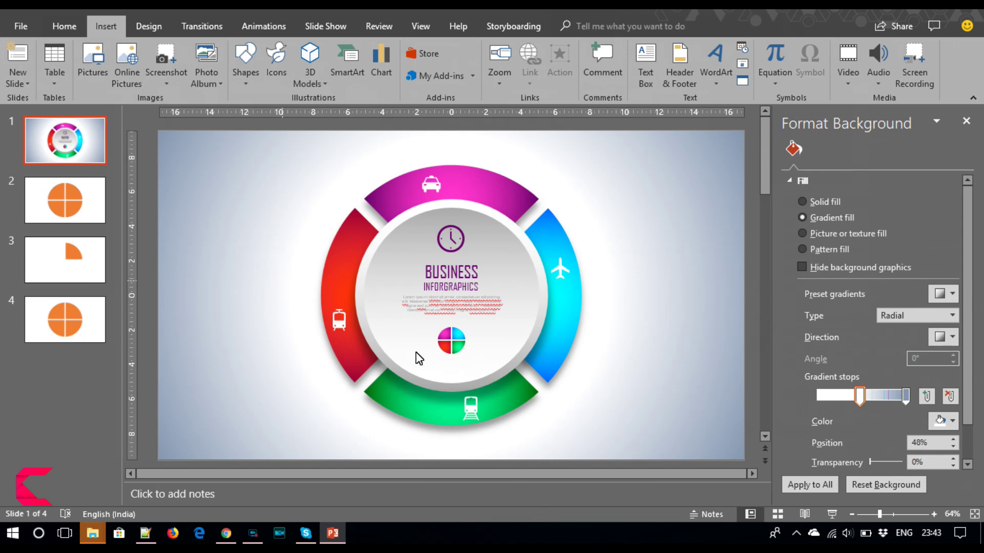
pyautogui.click(472, 410)
pyautogui.moveTo(472, 413); pyautogui.dragTo(453, 414)
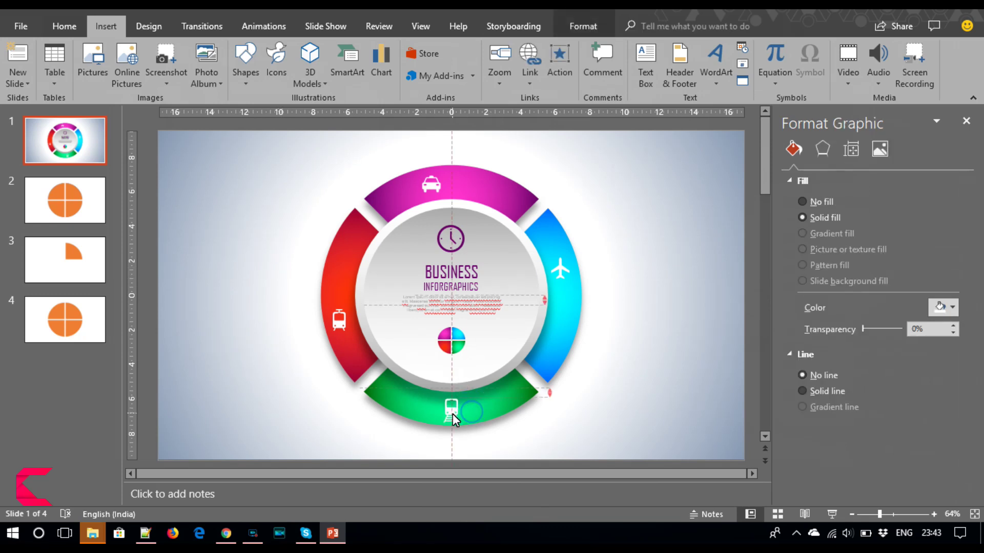
pyautogui.moveTo(436, 189); pyautogui.dragTo(453, 188)
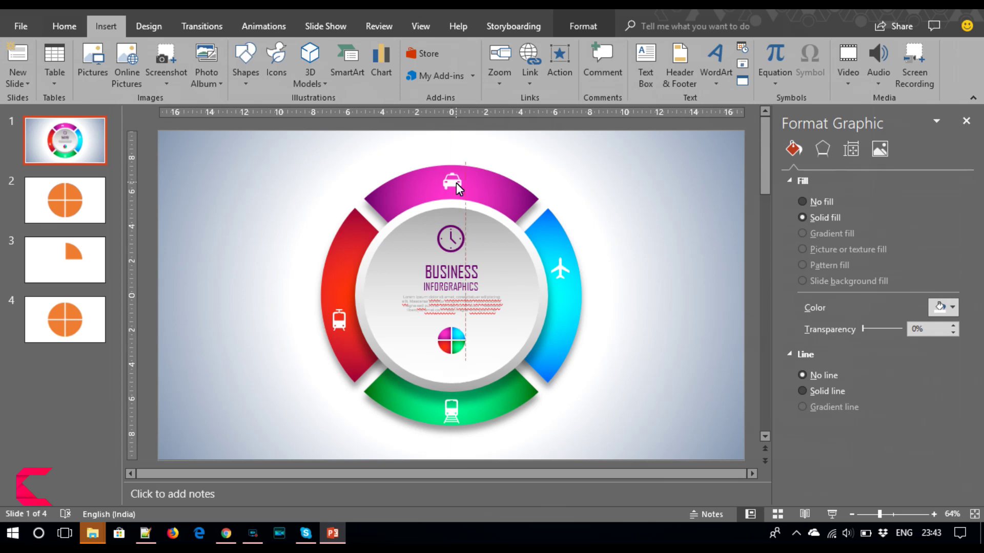
pyautogui.moveTo(453, 189); pyautogui.dragTo(457, 189)
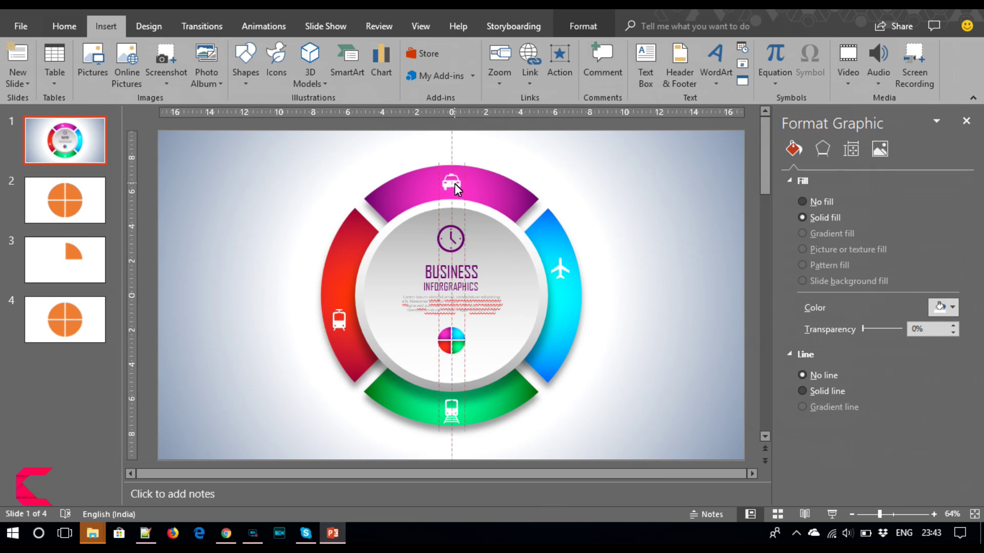
pyautogui.moveTo(562, 269); pyautogui.dragTo(572, 302)
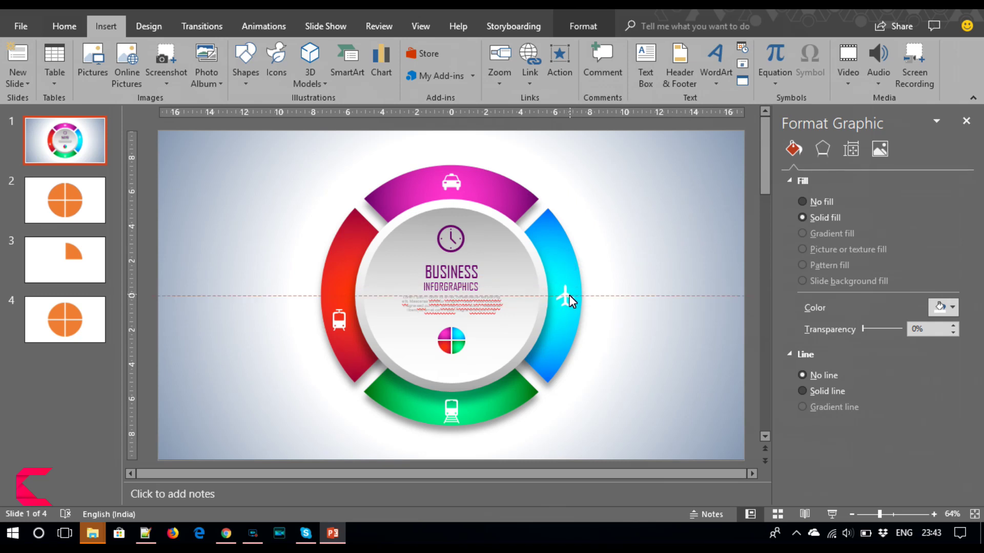
pyautogui.moveTo(339, 320); pyautogui.dragTo(341, 306)
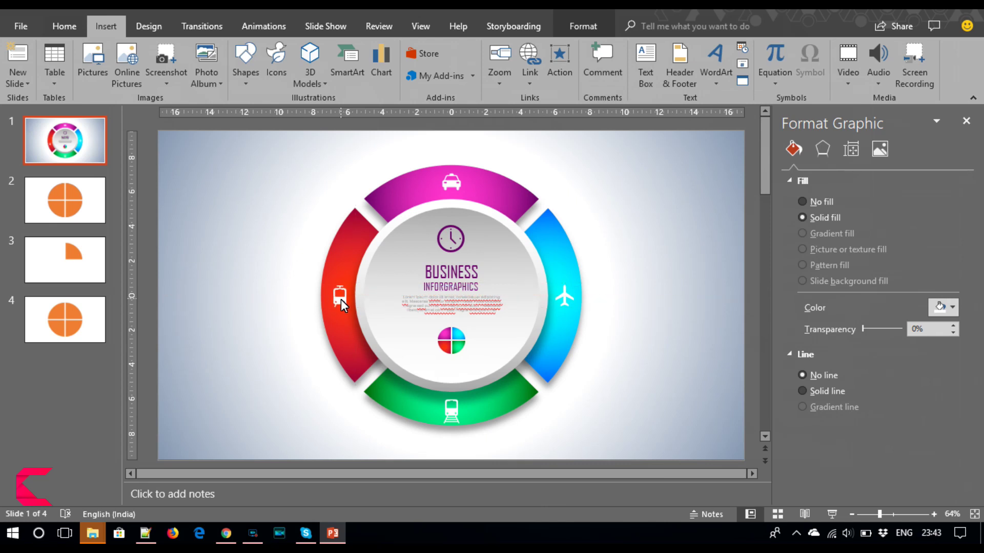
pyautogui.click(647, 344)
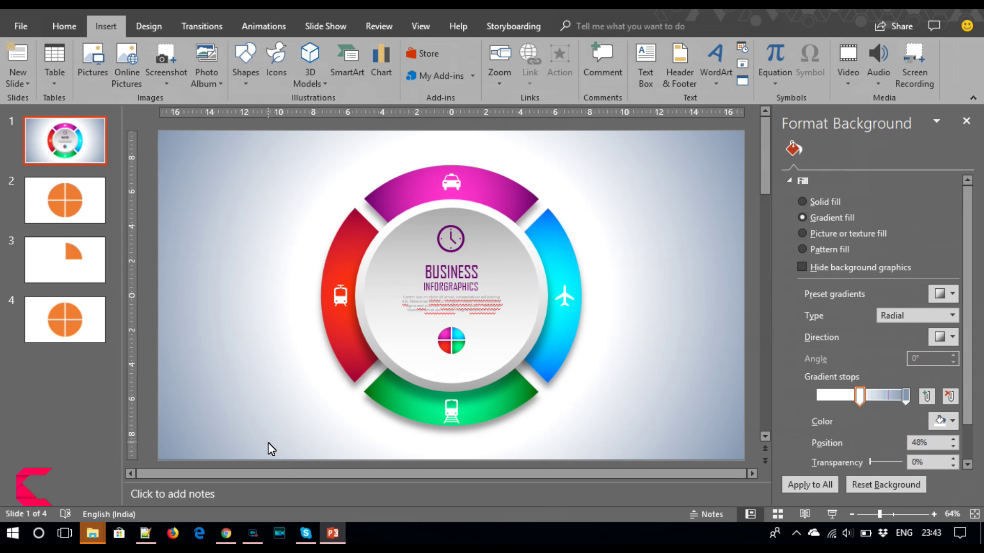
# - Draw a heading text box left of the ring and set it in Agency FB
pyautogui.click(661, 81)
pyautogui.moveTo(202, 259)
pyautogui.mouseDown()
pyautogui.moveTo(320, 311)
pyautogui.moveTo(281, 279)
pyautogui.mouseUp()
pyautogui.write('heading')
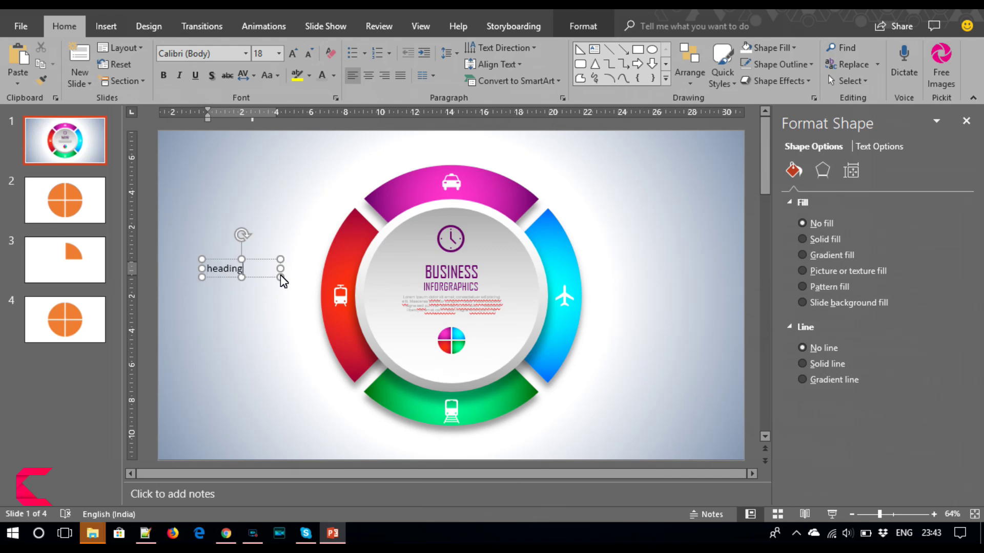
pyautogui.hotkey('ctrl', 'a')
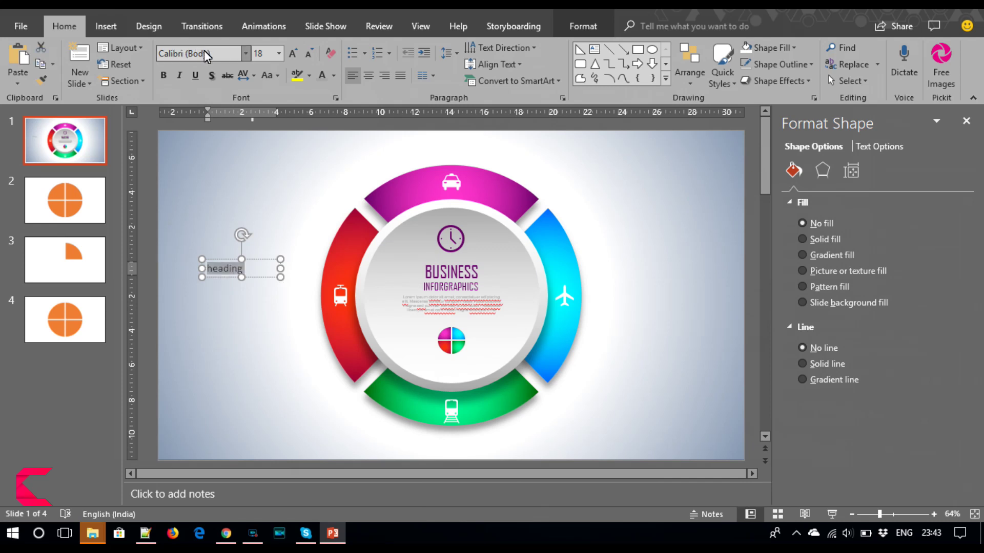
pyautogui.write('Agency FB')
pyautogui.press('Return')
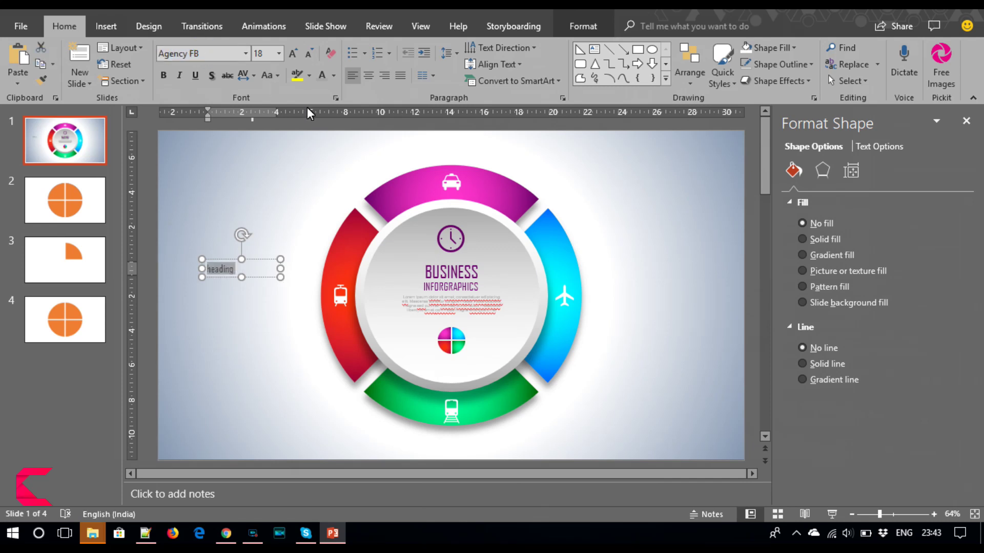
# - Make the heading uppercase, 12 pt and red from the red segment, then duplicate it below
pyautogui.click(276, 73)
pyautogui.click(281, 125)
pyautogui.click(310, 54)
pyautogui.doubleClick(310, 54)
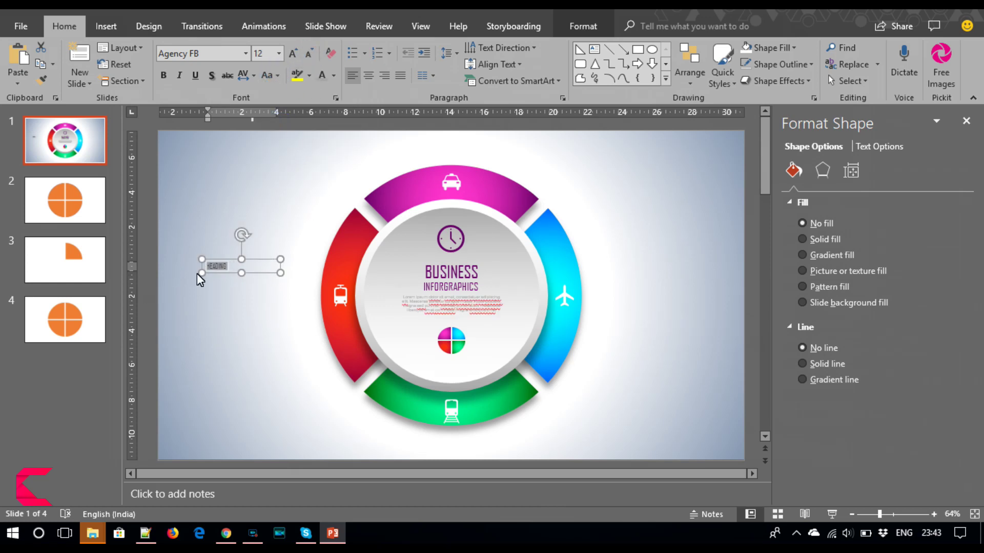
pyautogui.click(334, 75)
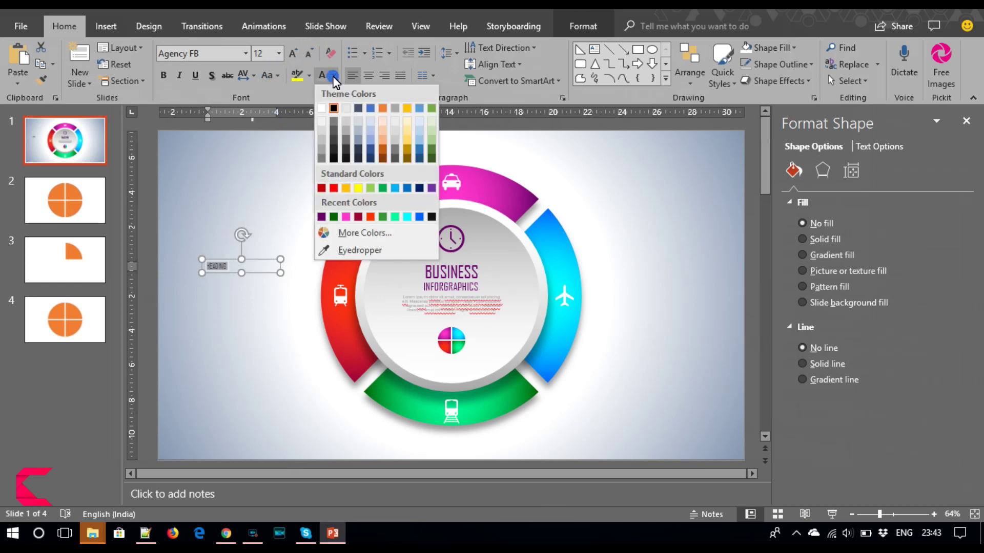
pyautogui.click(346, 251)
pyautogui.click(346, 260)
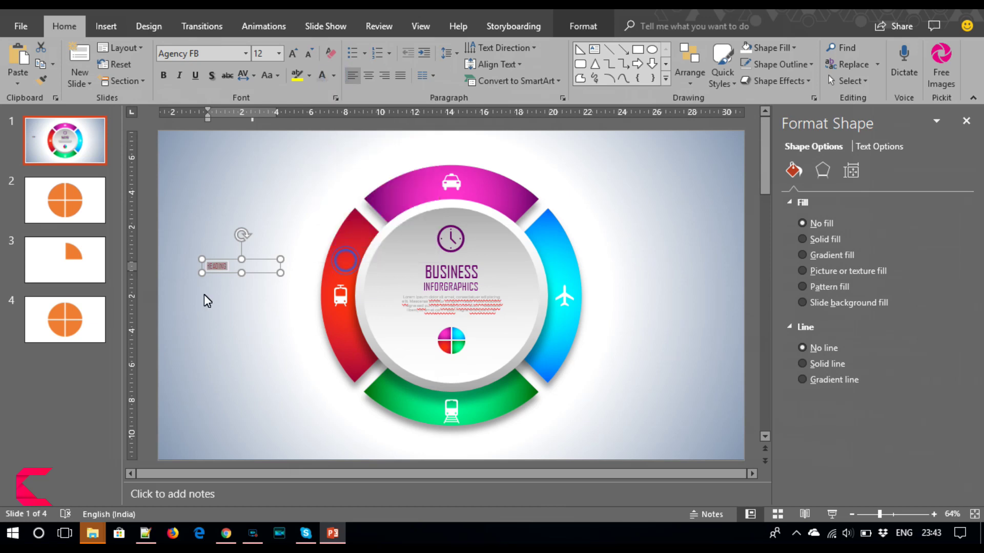
pyautogui.moveTo(223, 277); pyautogui.dragTo(206, 281)
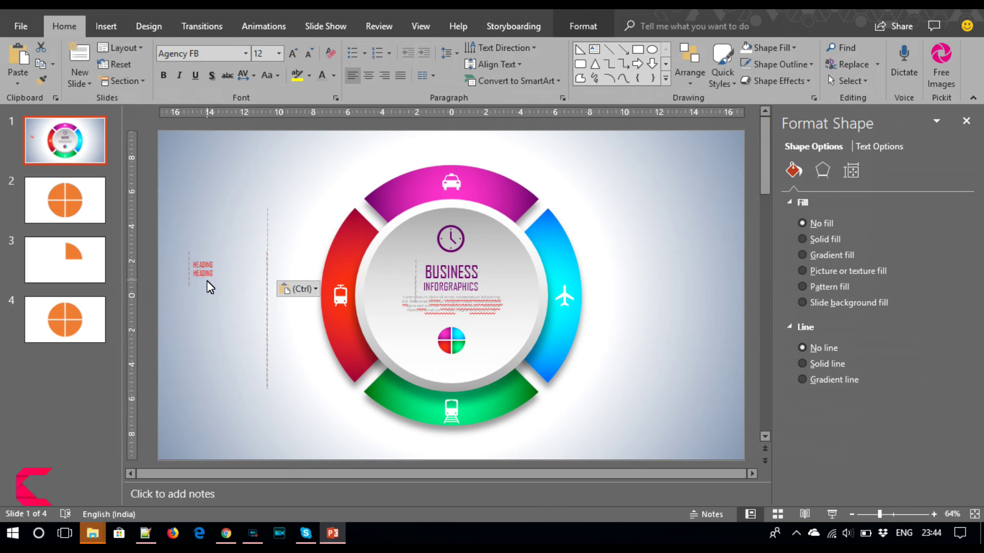
# - Replace the duplicate label's text with placeholder body text in Montserrat
pyautogui.doubleClick(206, 273)
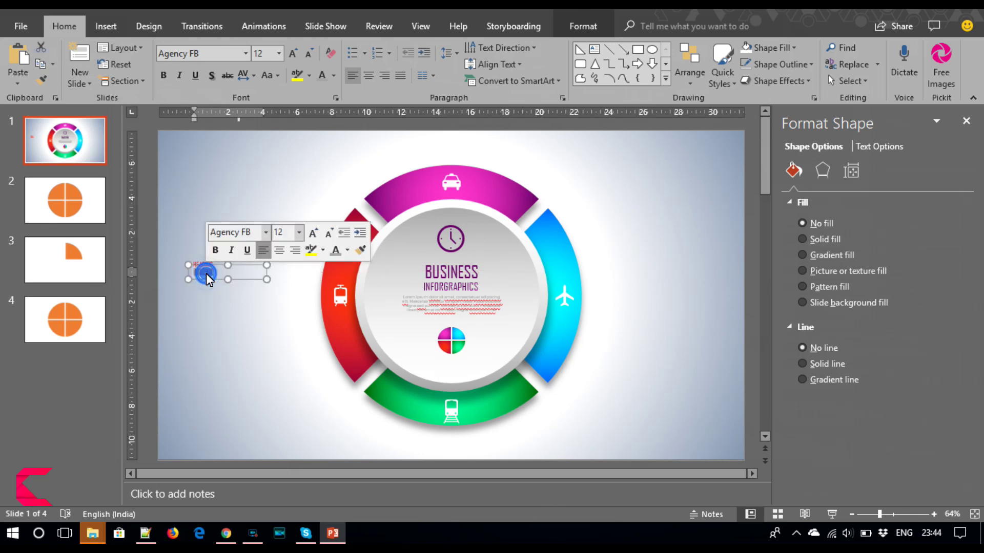
pyautogui.press('BackSpace')
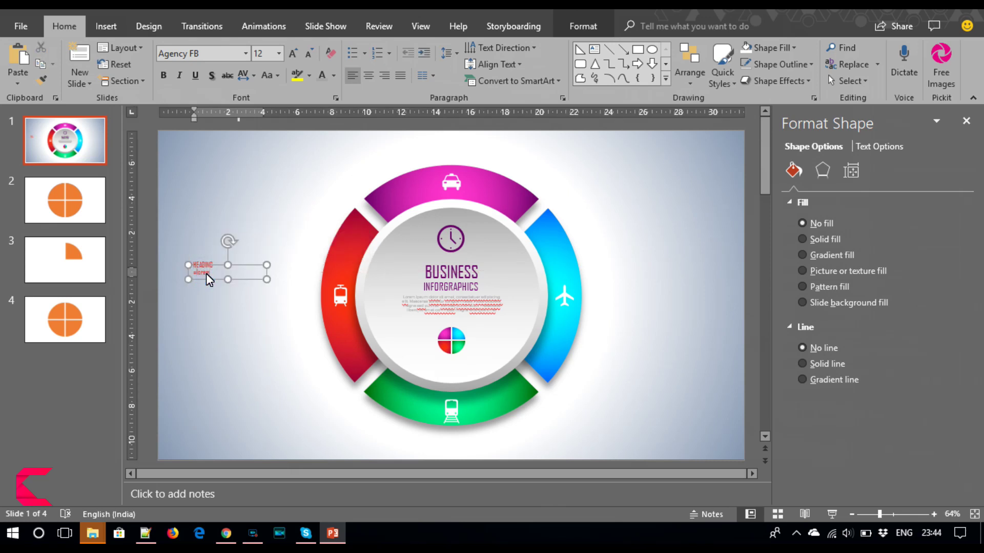
pyautogui.press('Return')
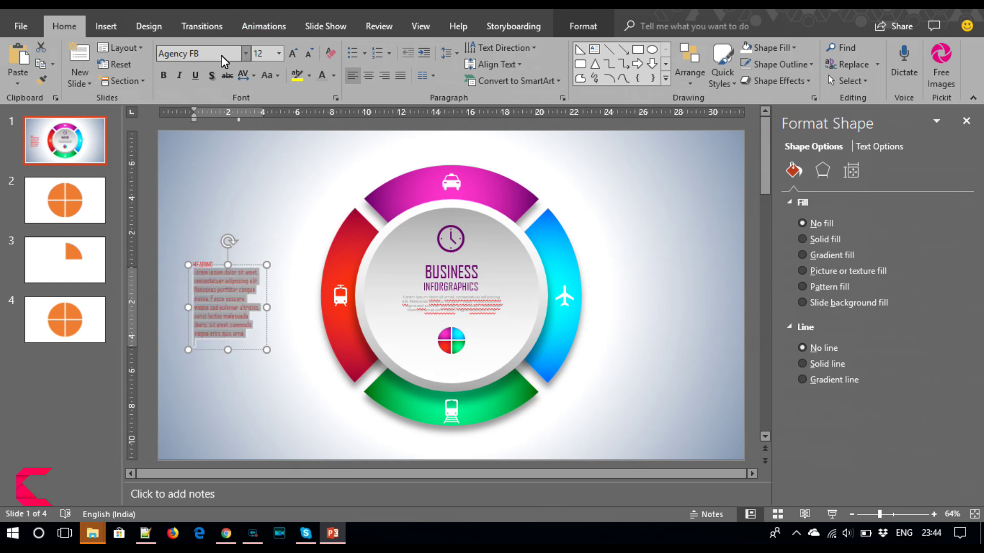
pyautogui.click(219, 56)
pyautogui.write('Montserrat')
pyautogui.press('Return')
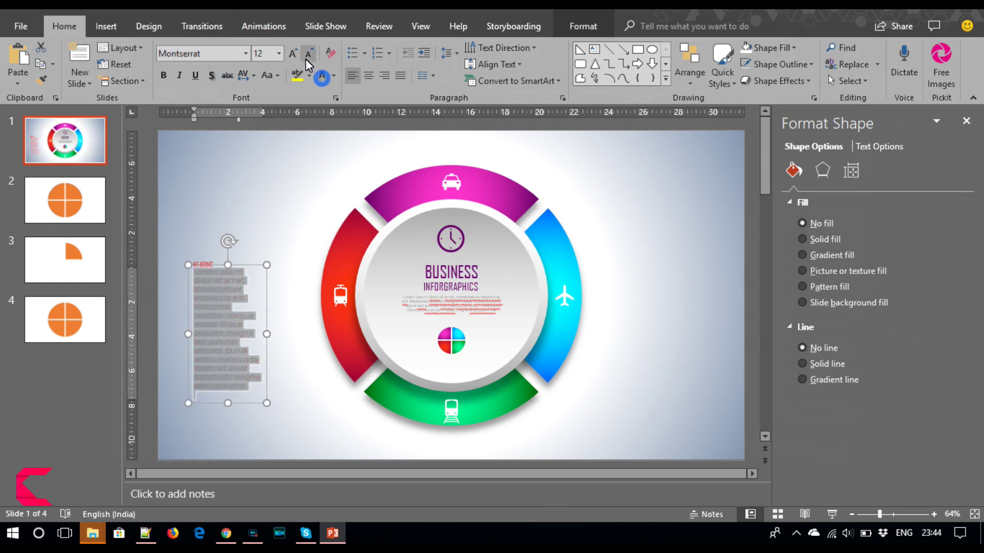
# - Shrink the paragraph text, widen its box, justify it and move it nearer the red segment
pyautogui.click(307, 56)
pyautogui.click(307, 56)
pyautogui.click(308, 55)
pyautogui.click(307, 56)
pyautogui.click(307, 55)
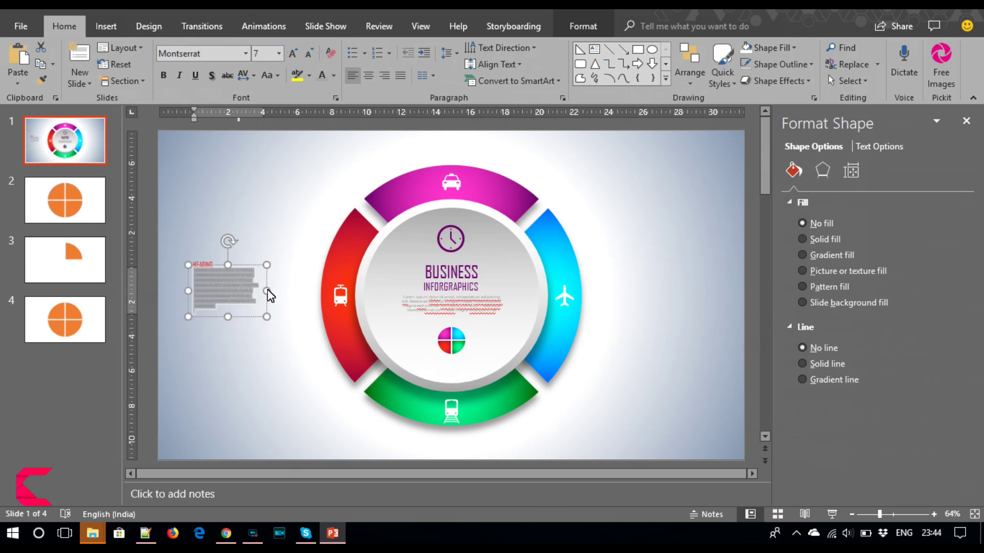
pyautogui.moveTo(266, 291); pyautogui.dragTo(314, 297)
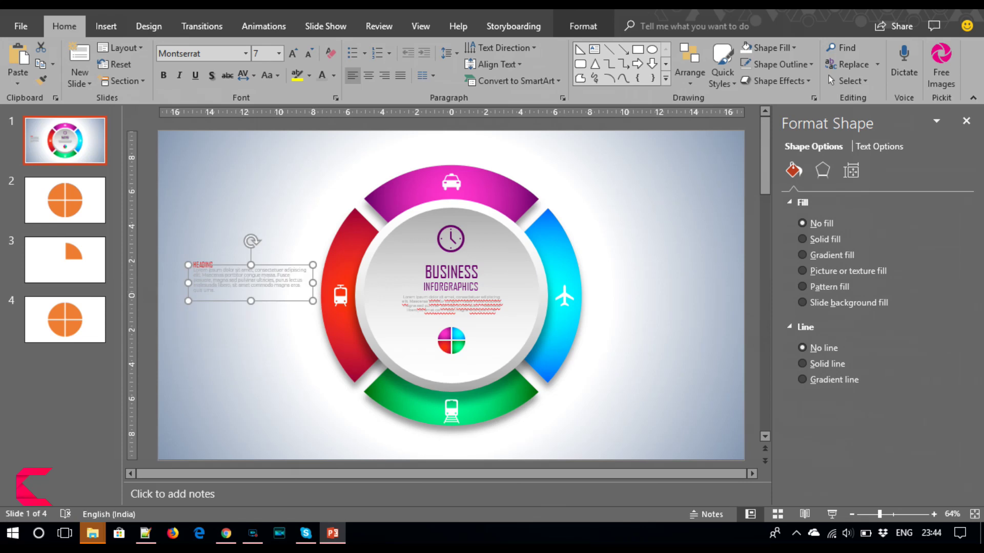
pyautogui.click(400, 75)
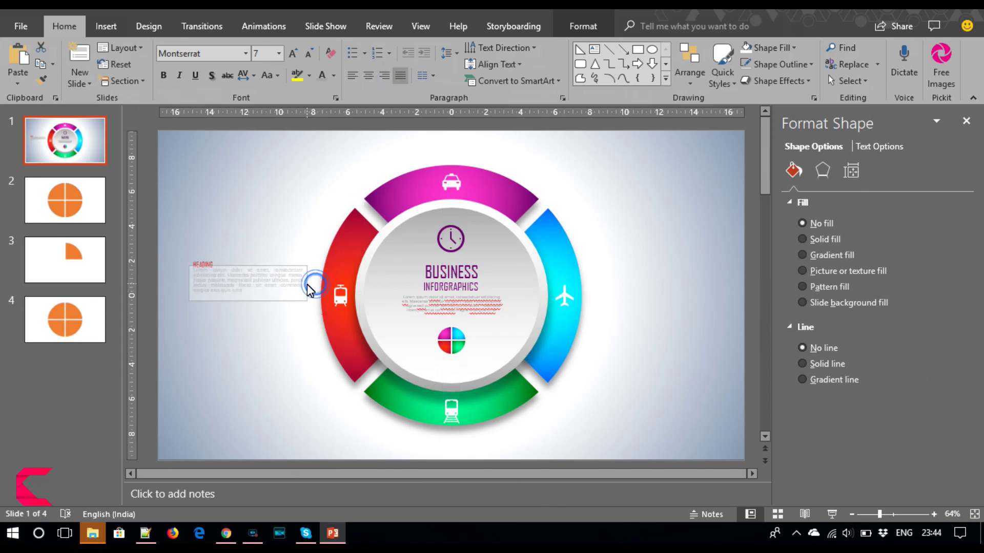
pyautogui.moveTo(275, 266); pyautogui.dragTo(277, 270)
# - Colour the paragraph darker grey and select it together with the HEADING box
pyautogui.click(333, 76)
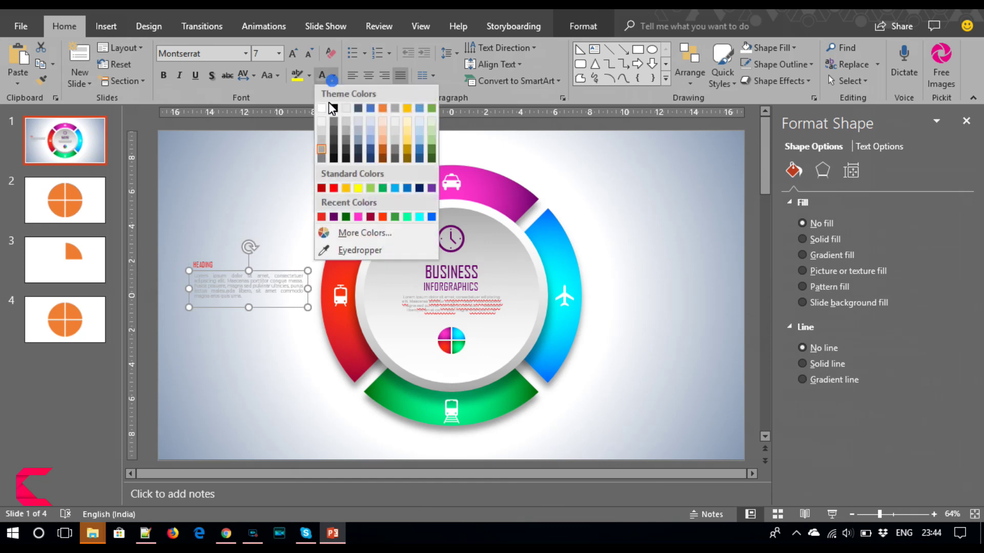
pyautogui.click(323, 160)
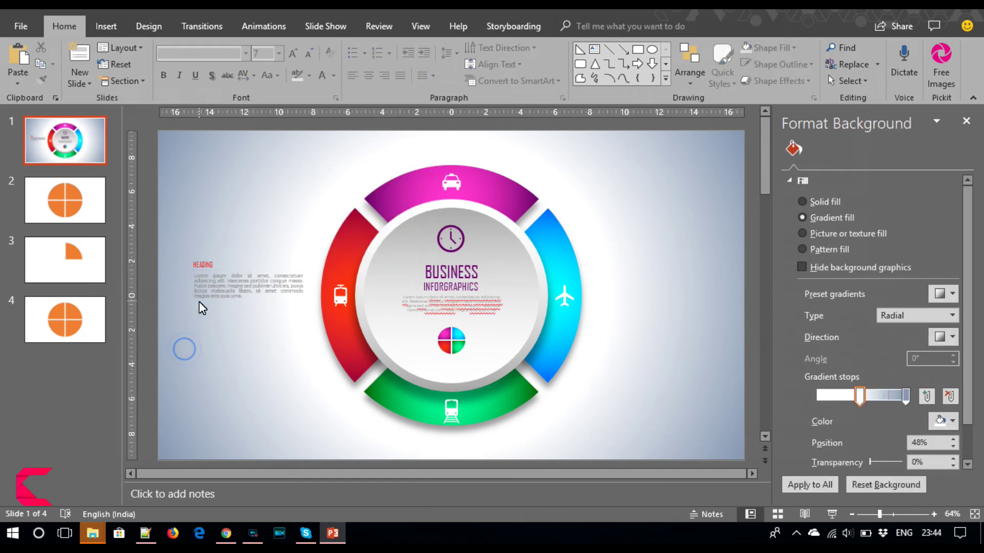
pyautogui.click(199, 307)
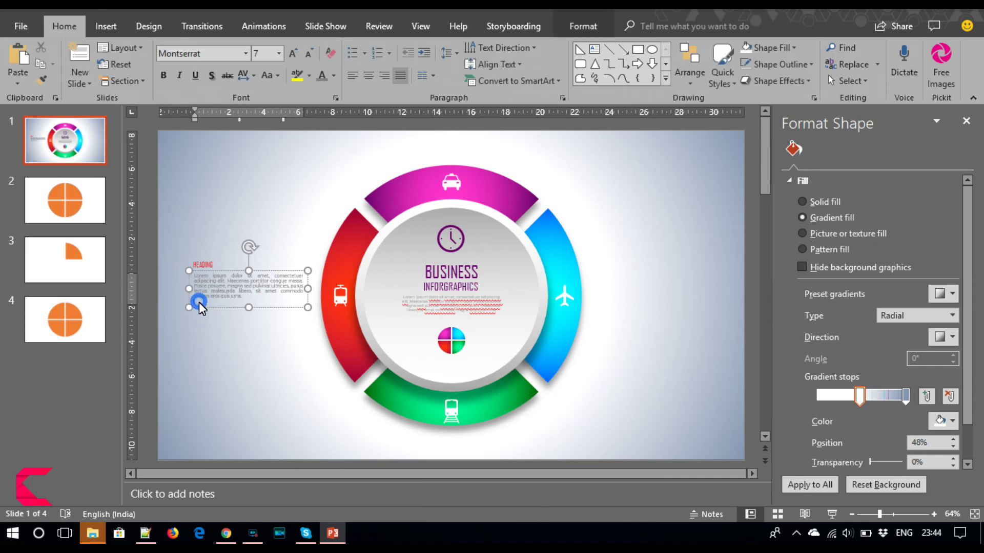
pyautogui.keyDown('shift'); pyautogui.click(201, 266); pyautogui.keyUp('shift')
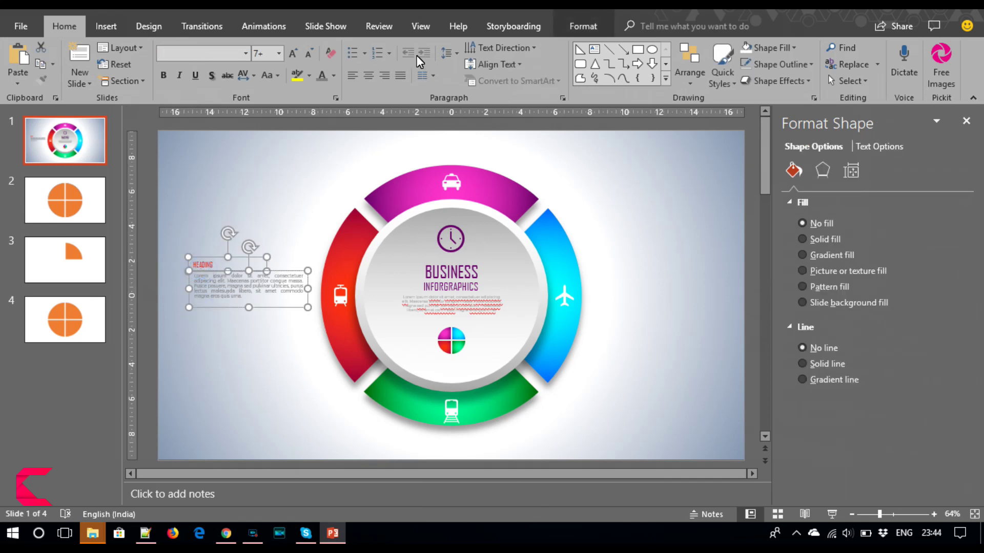
# - Group the heading and paragraph into a single block with Ctrl+G
pyautogui.click(584, 26)
pyautogui.click(735, 48)
pyautogui.click(555, 170)
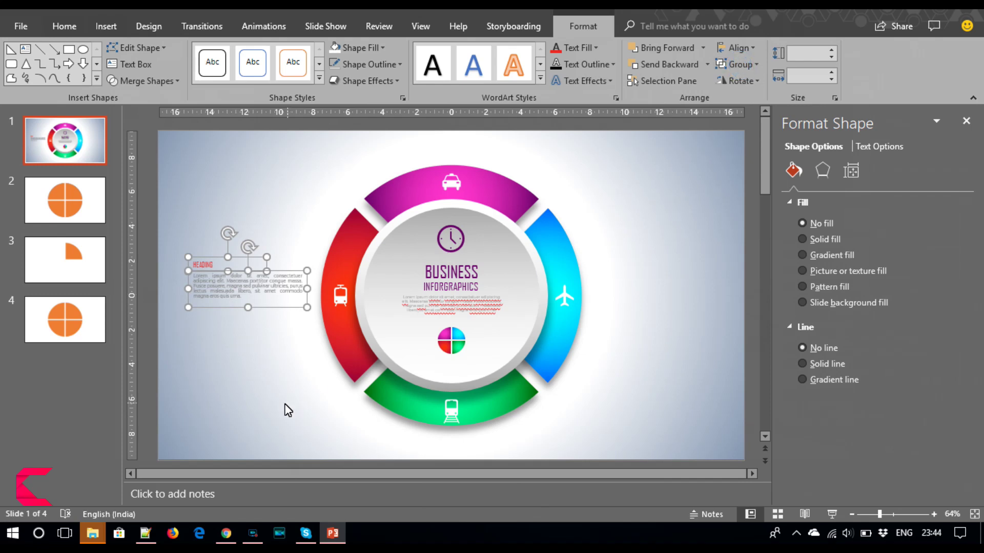
pyautogui.hotkey('ctrl', 'g')
pyautogui.moveTo(269, 314); pyautogui.dragTo(258, 328)
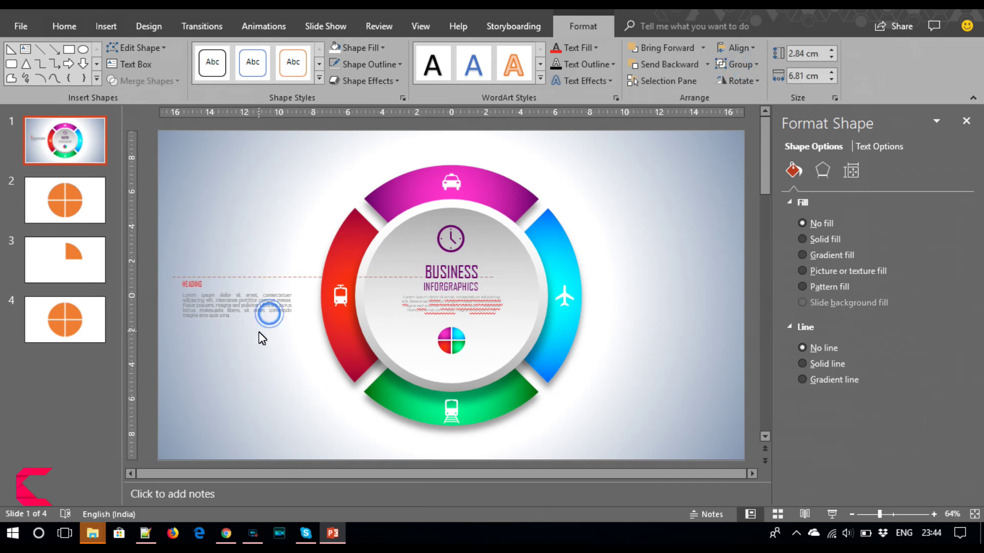
# - Move the grouped text block to the lower left of the ring
pyautogui.click(234, 316)
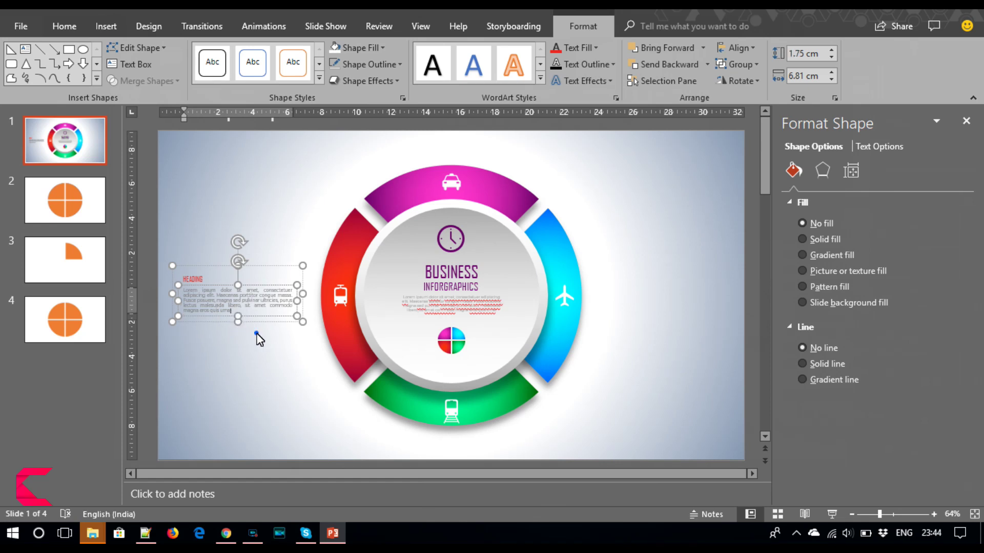
pyautogui.click(256, 333)
pyautogui.click(252, 321)
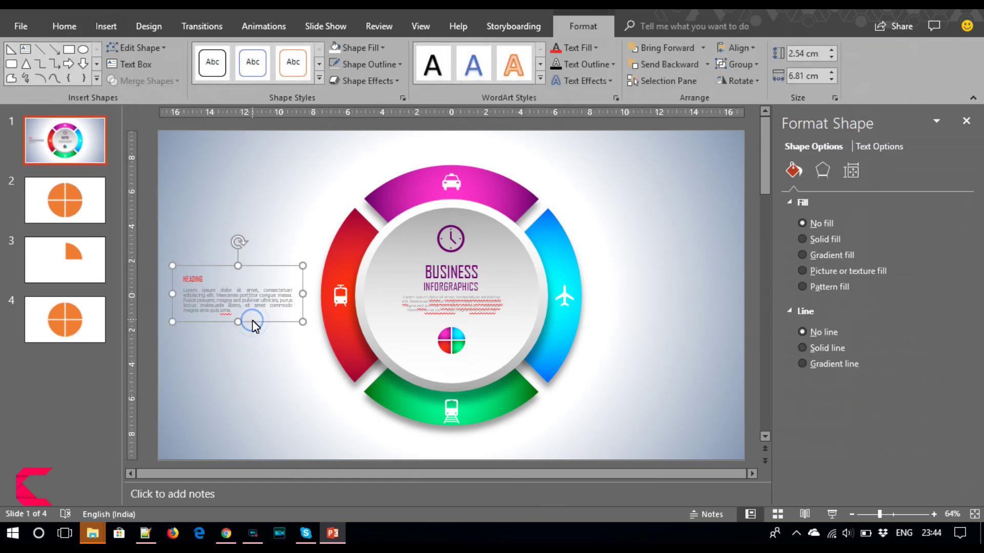
pyautogui.click(263, 328)
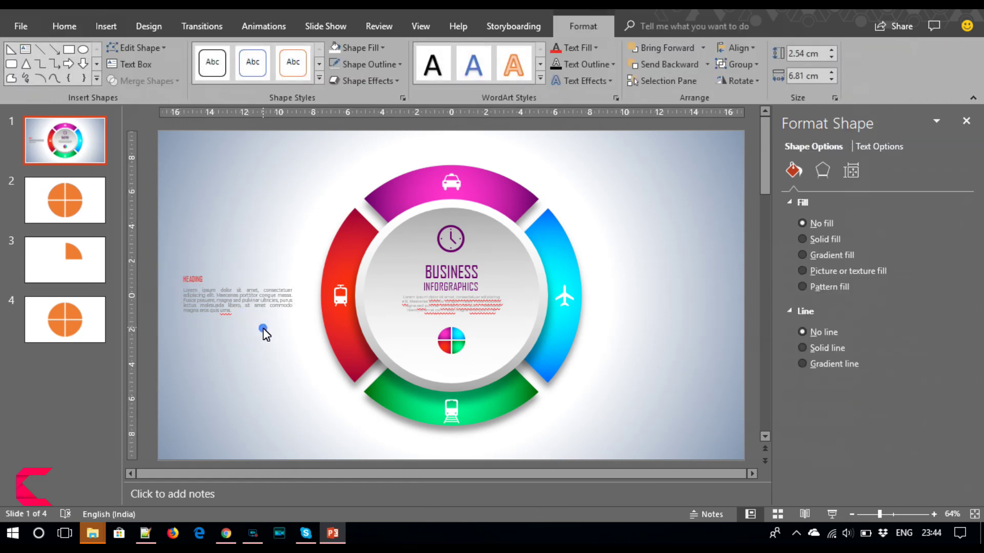
pyautogui.click(257, 321)
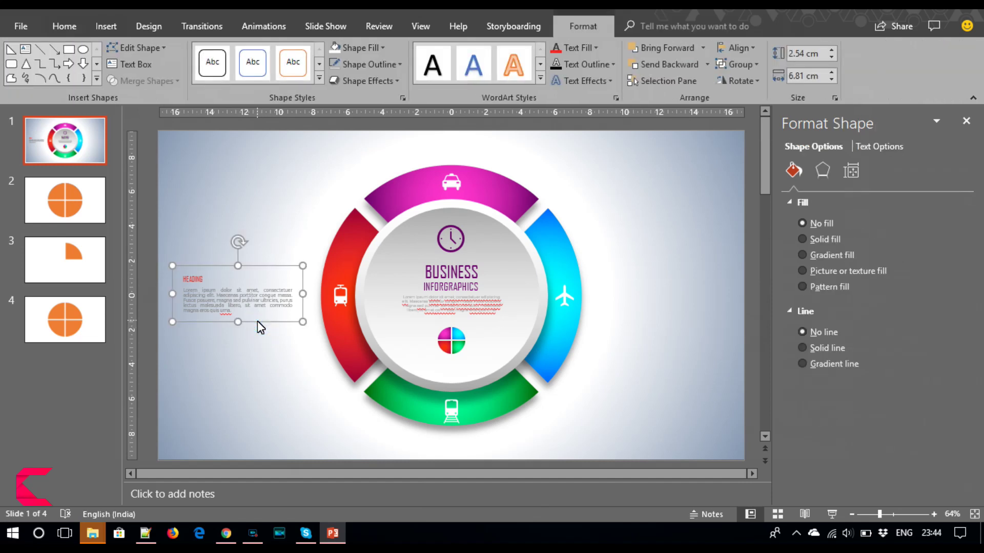
pyautogui.moveTo(257, 322); pyautogui.dragTo(265, 367)
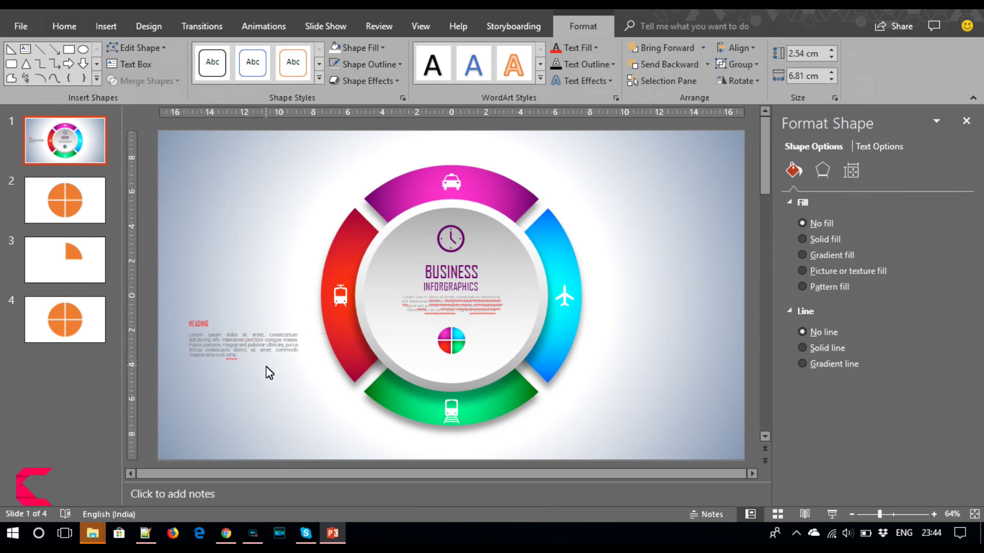
pyautogui.moveTo(266, 366); pyautogui.dragTo(271, 382)
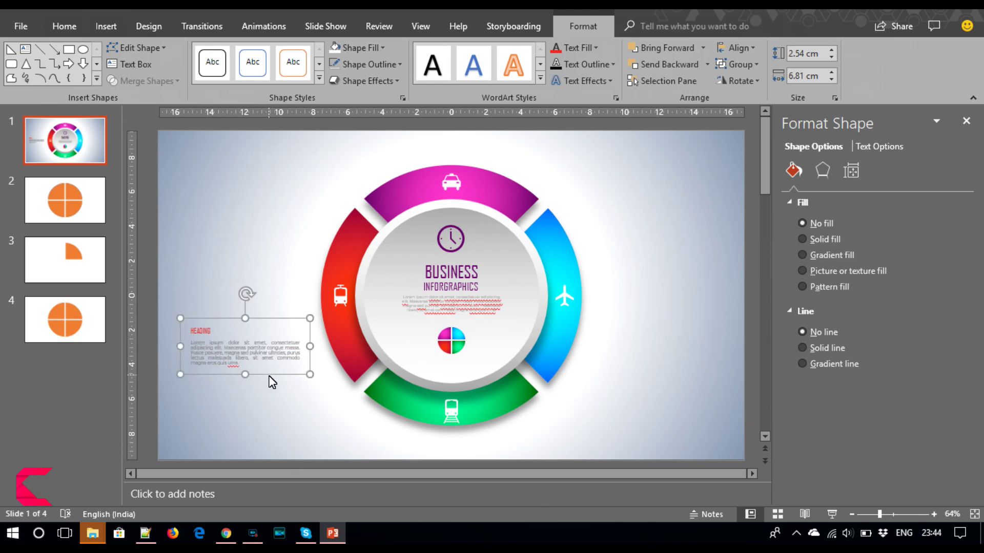
# - Paste a copy of the block at the upper left and line up the lower block
pyautogui.hotkey('ctrl', 'v')
pyautogui.moveTo(270, 385); pyautogui.dragTo(259, 248)
pyautogui.moveTo(257, 371); pyautogui.dragTo(251, 401)
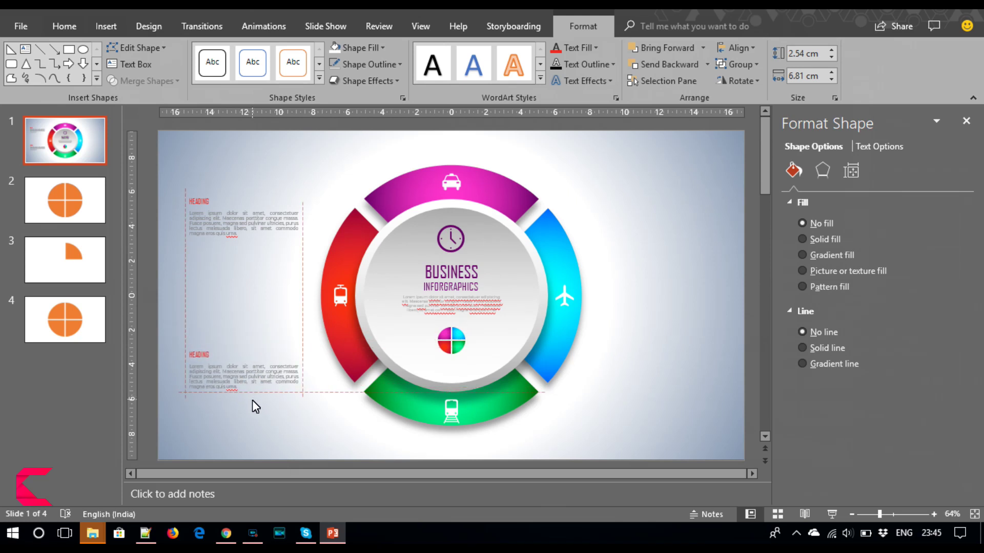
# - Copy both left heading blocks and place the copies right of the ring, level with the originals
pyautogui.moveTo(251, 401); pyautogui.dragTo(252, 400)
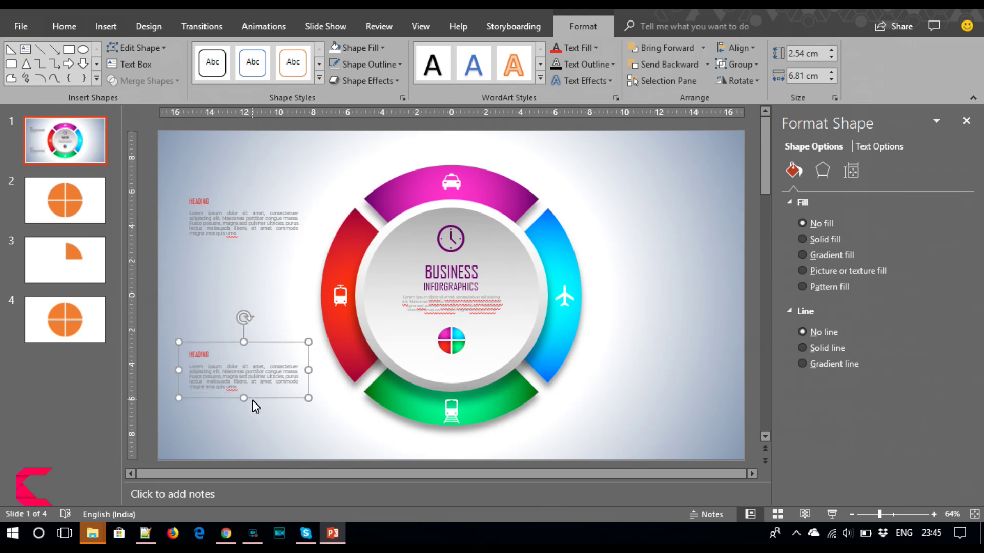
pyautogui.keyDown('shift'); pyautogui.click(245, 241); pyautogui.keyUp('shift')
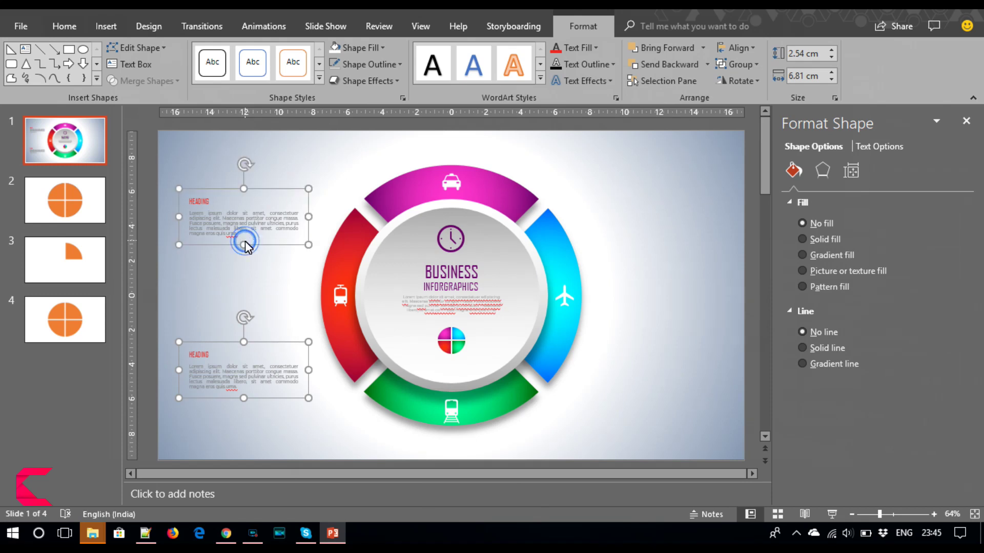
pyautogui.hotkey('ctrl', 'c')
pyautogui.hotkey('ctrl', 'v')
pyautogui.moveTo(246, 242); pyautogui.dragTo(684, 247)
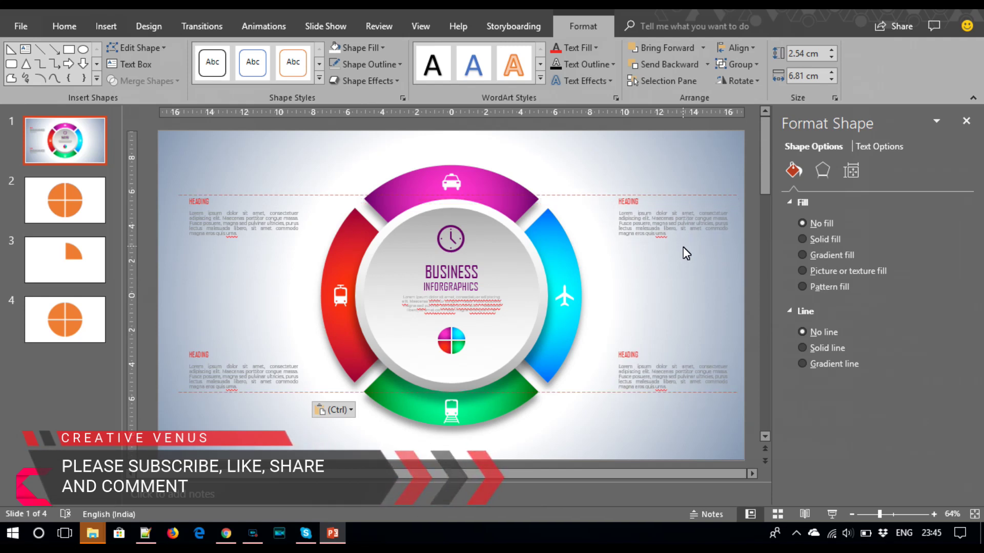
pyautogui.moveTo(684, 247); pyautogui.dragTo(668, 247)
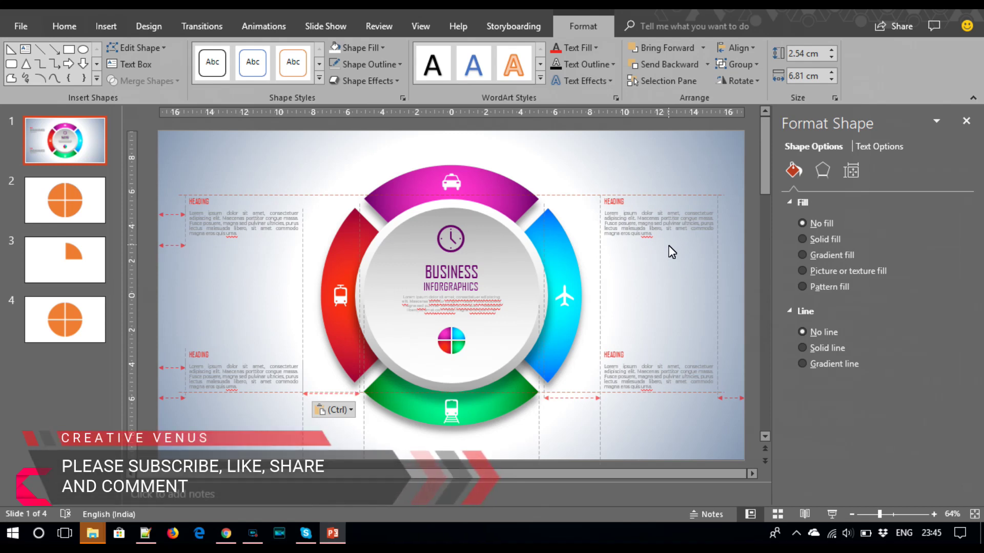
pyautogui.moveTo(669, 246); pyautogui.dragTo(669, 246)
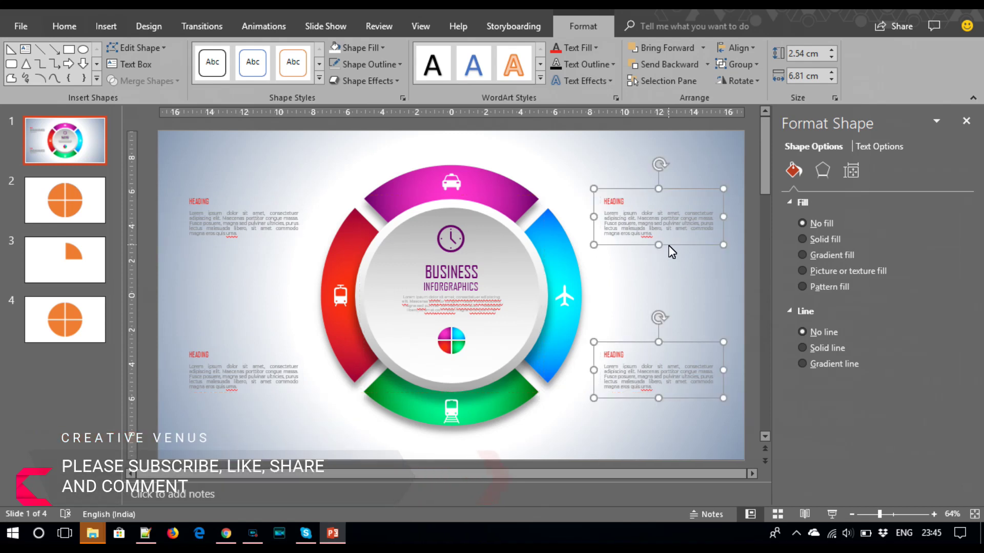
# - Eyedrop the upper-left heading magenta and the upper-right heading blue from their segments
pyautogui.doubleClick(200, 205)
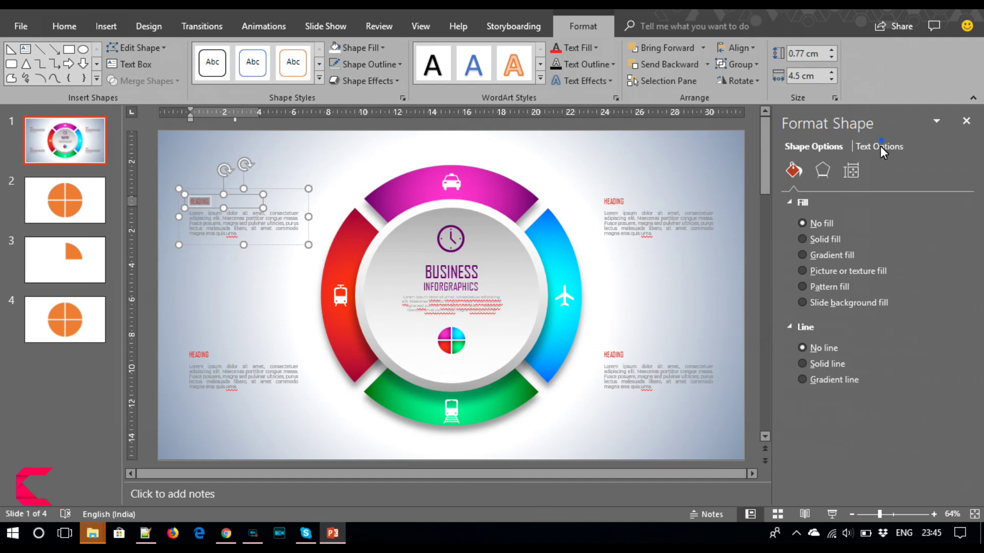
pyautogui.click(879, 146)
pyautogui.click(950, 312)
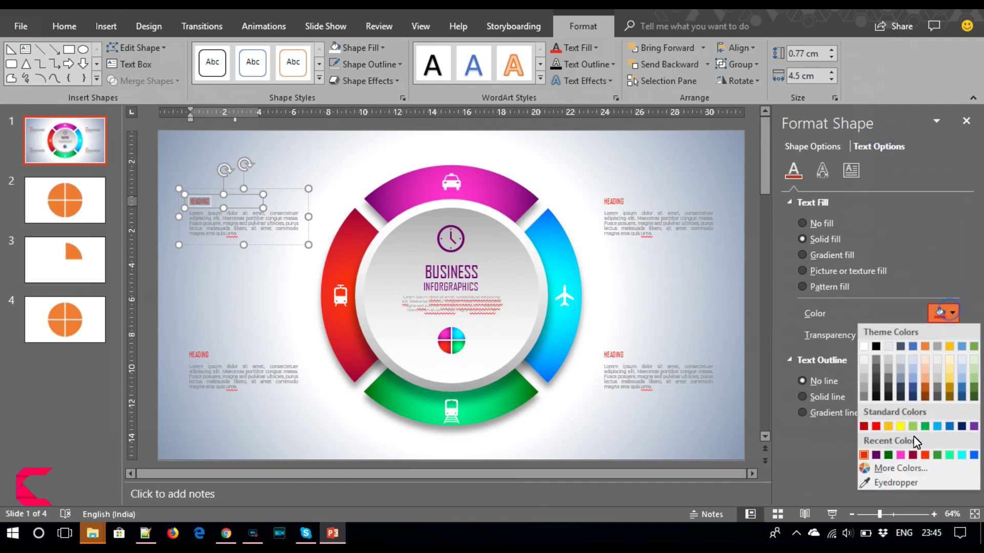
pyautogui.click(894, 483)
pyautogui.click(419, 187)
pyautogui.doubleClick(612, 202)
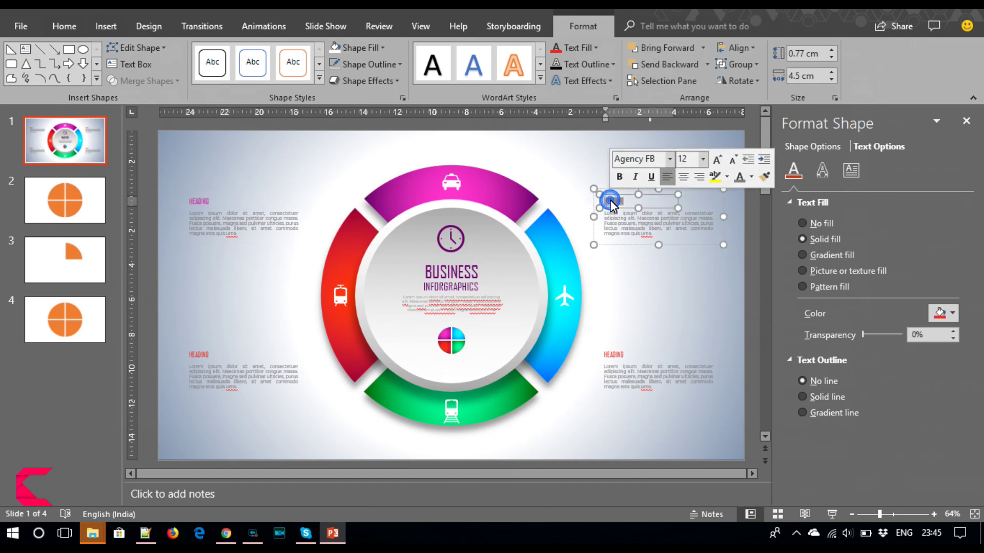
pyautogui.click(948, 317)
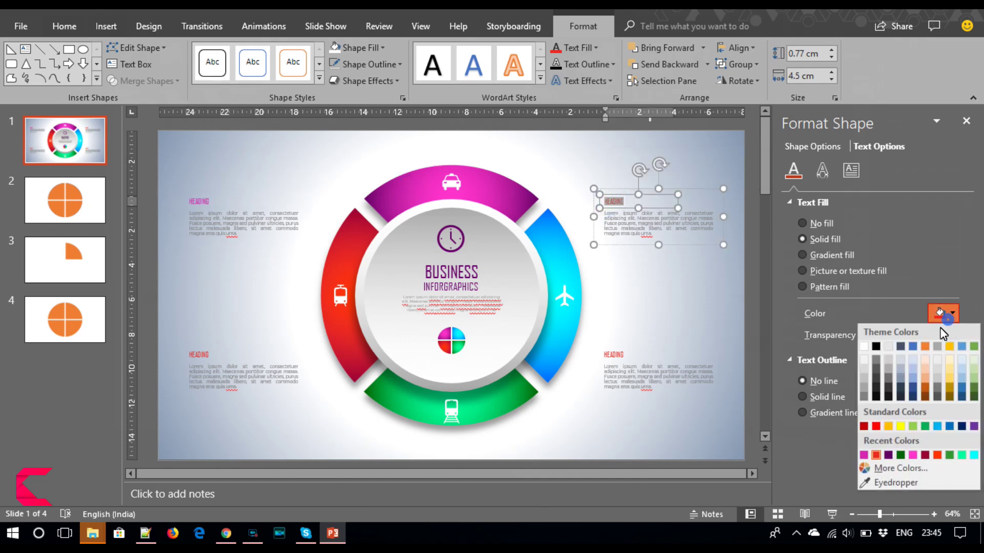
pyautogui.click(895, 483)
pyautogui.click(558, 245)
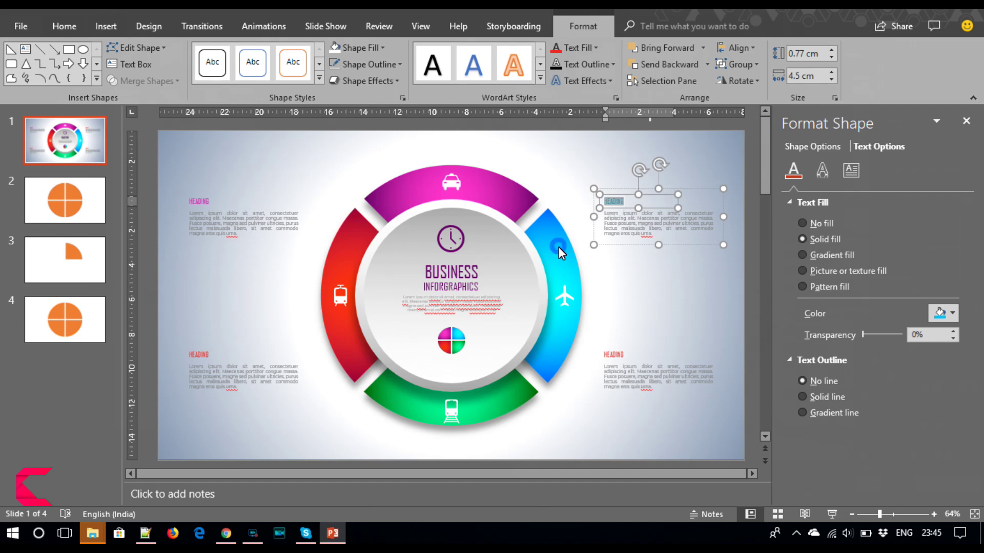
# - Eyedrop the lower-right heading green from the green ring segment
pyautogui.doubleClick(615, 354)
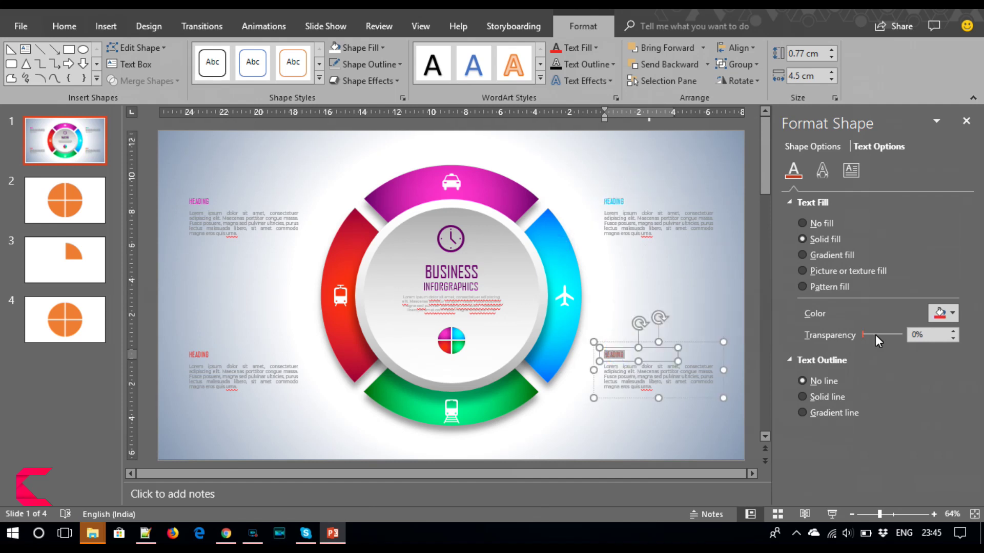
pyautogui.click(953, 310)
pyautogui.click(868, 481)
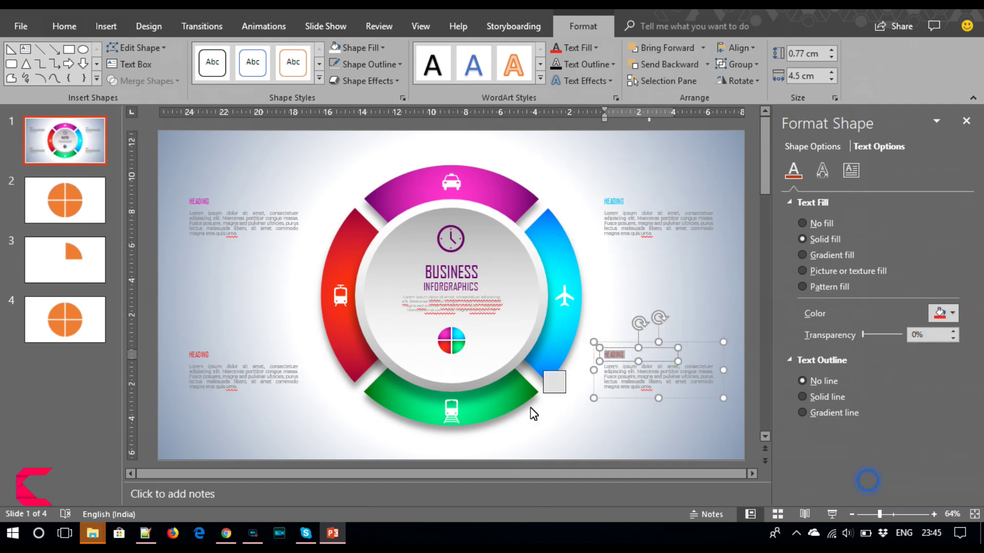
pyautogui.click(490, 400)
pyautogui.click(635, 443)
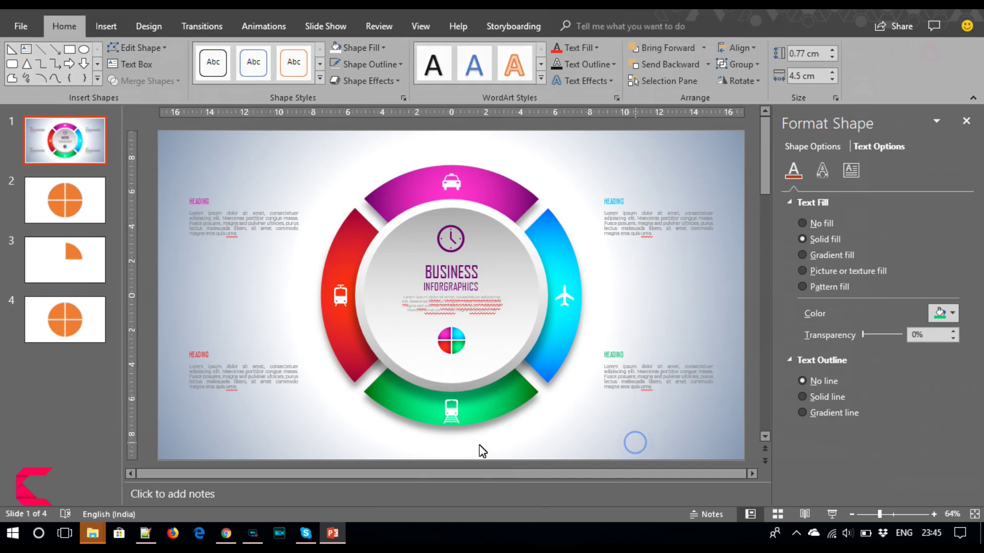